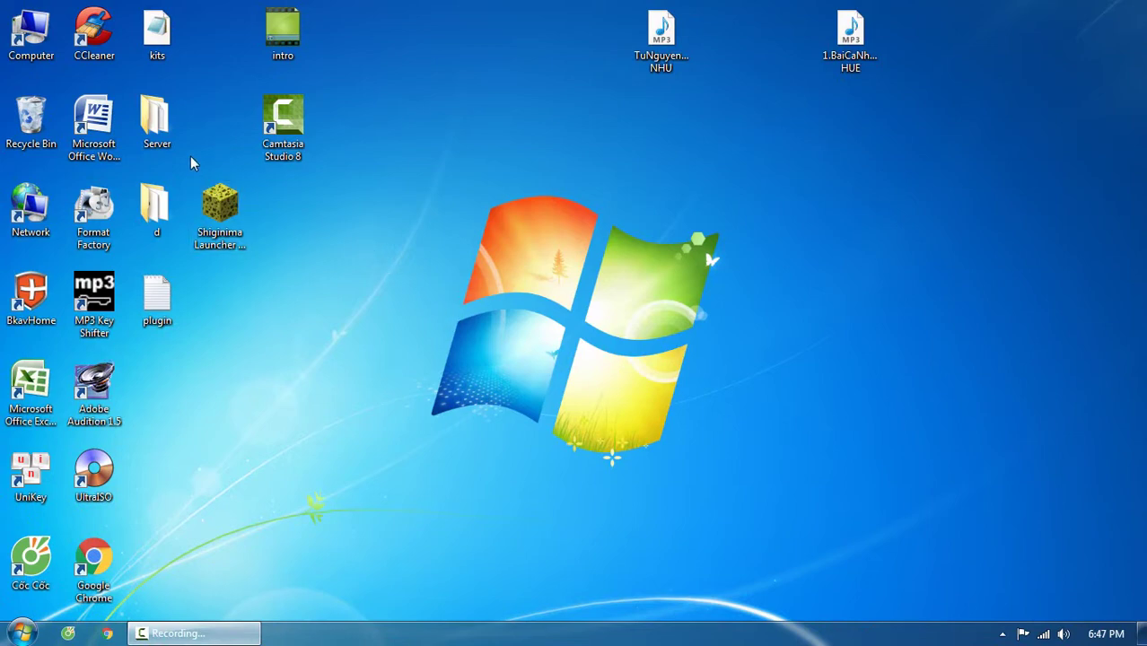
- Open the Server folder on the desktop and select the New Text Document file
double_click(170, 135)
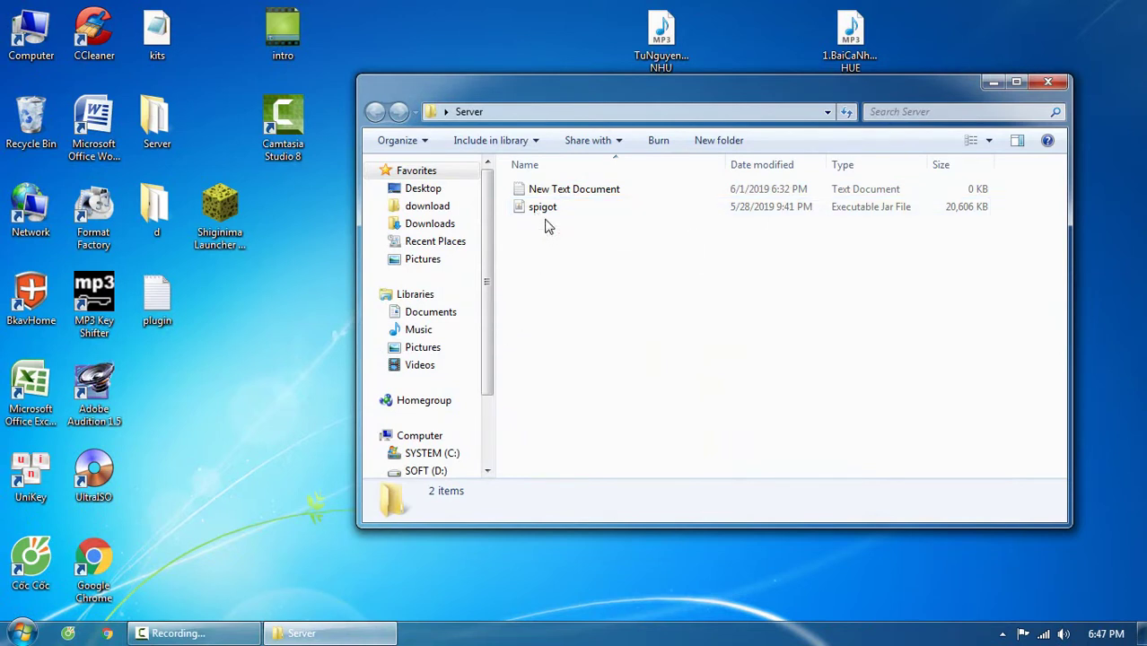
left_click(568, 196)
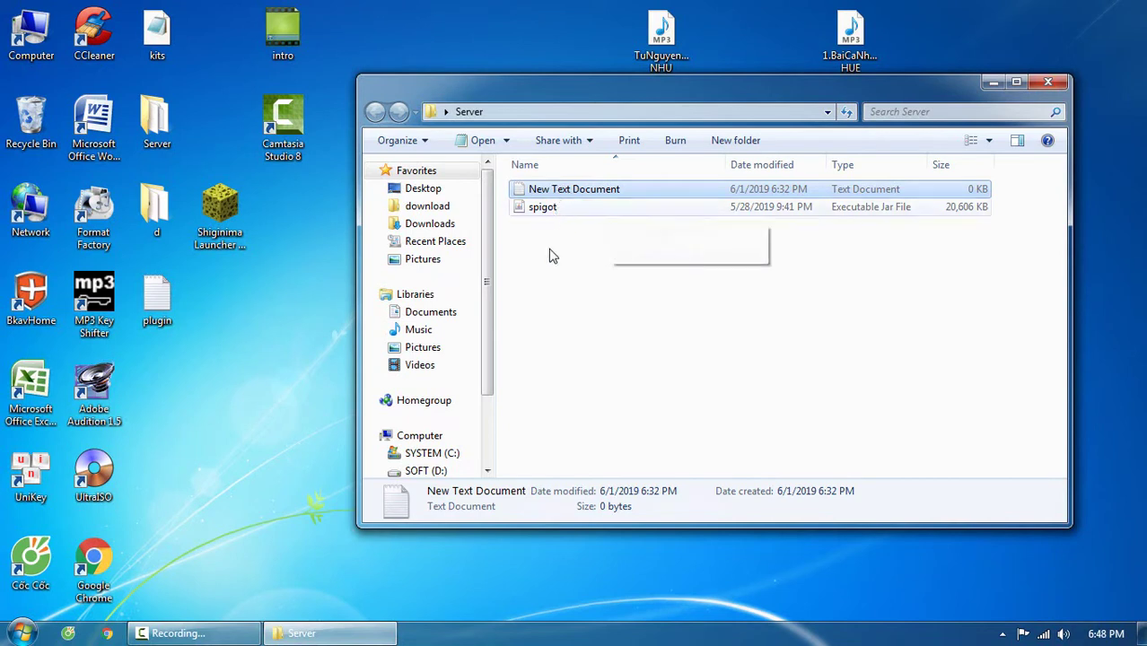
right_click(548, 276)
mouse_move(626, 479)
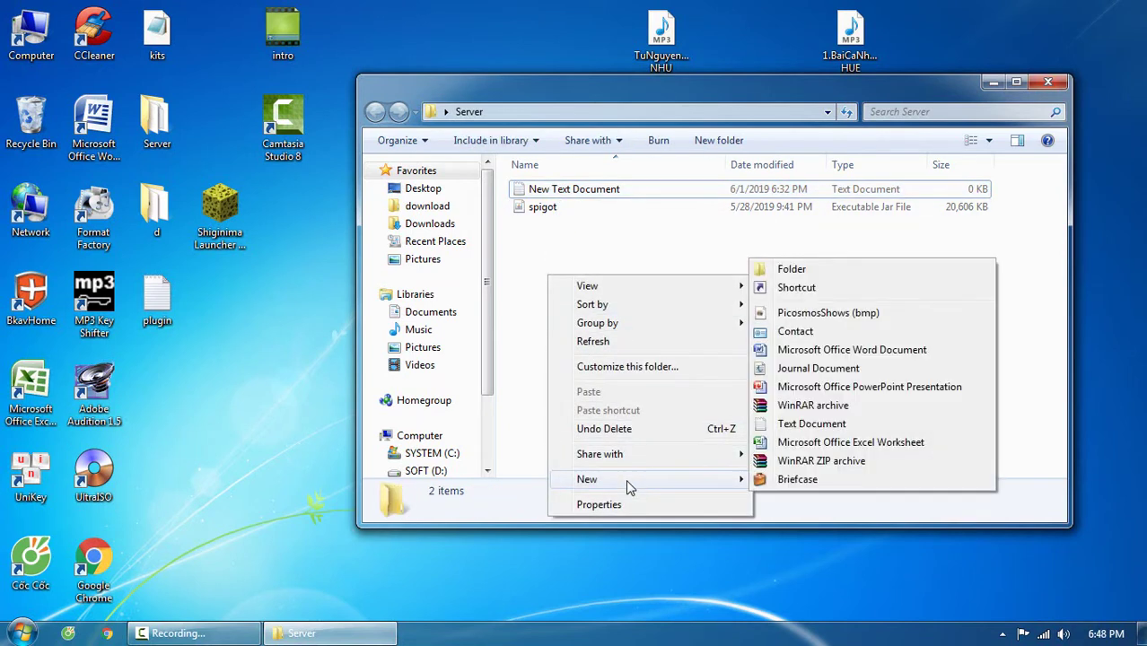
left_click(606, 230)
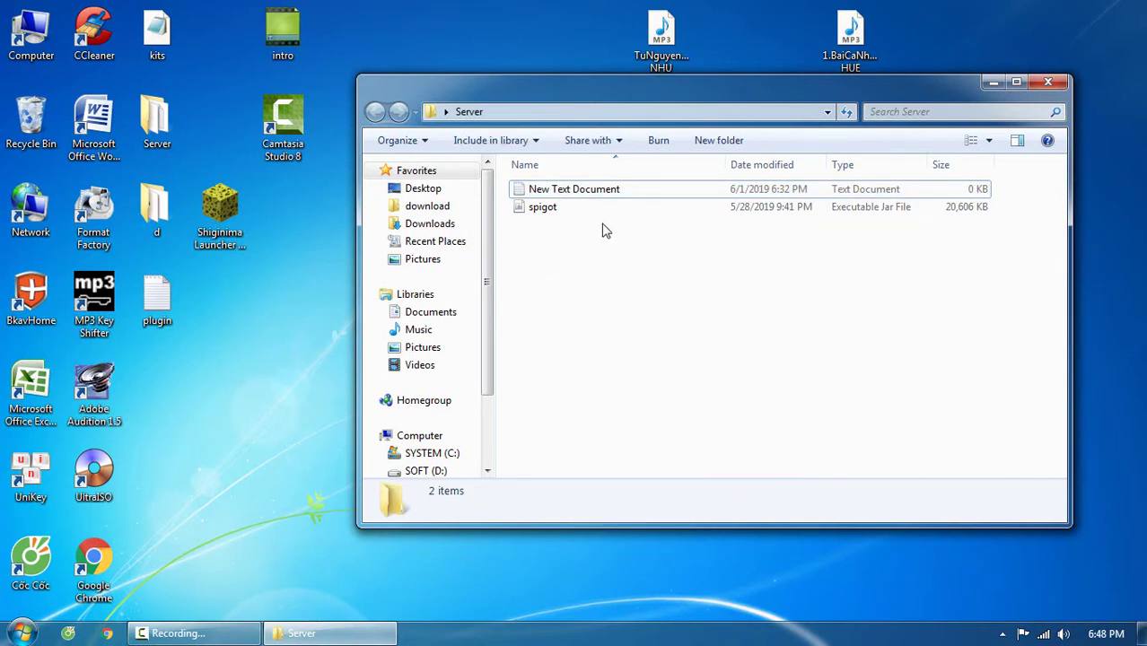
left_click(606, 200)
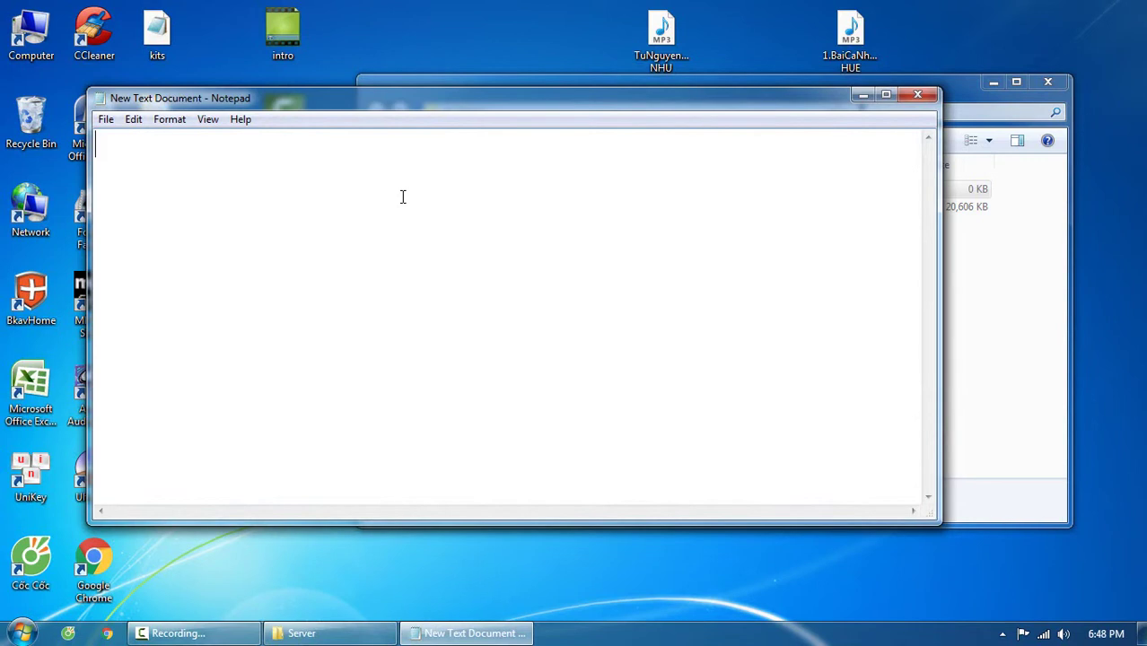
type("@ECHO OFF java -Dfile.encoding=UTF-8 -Xms1024M -jar spigot.jar PAUSE")
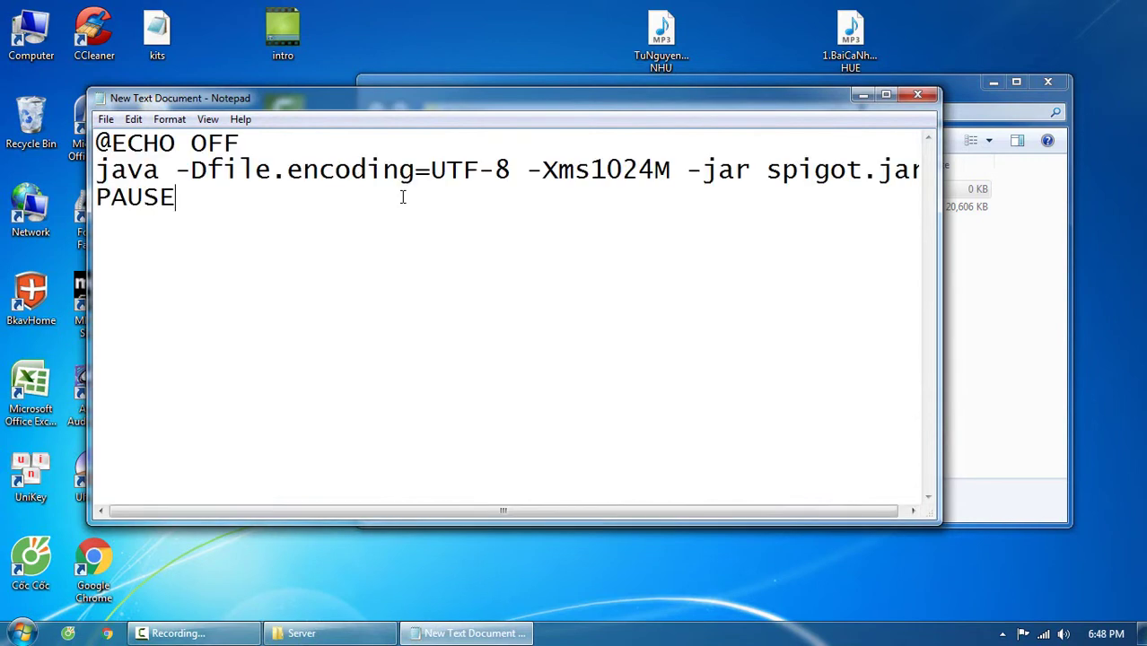
left_click(885, 95)
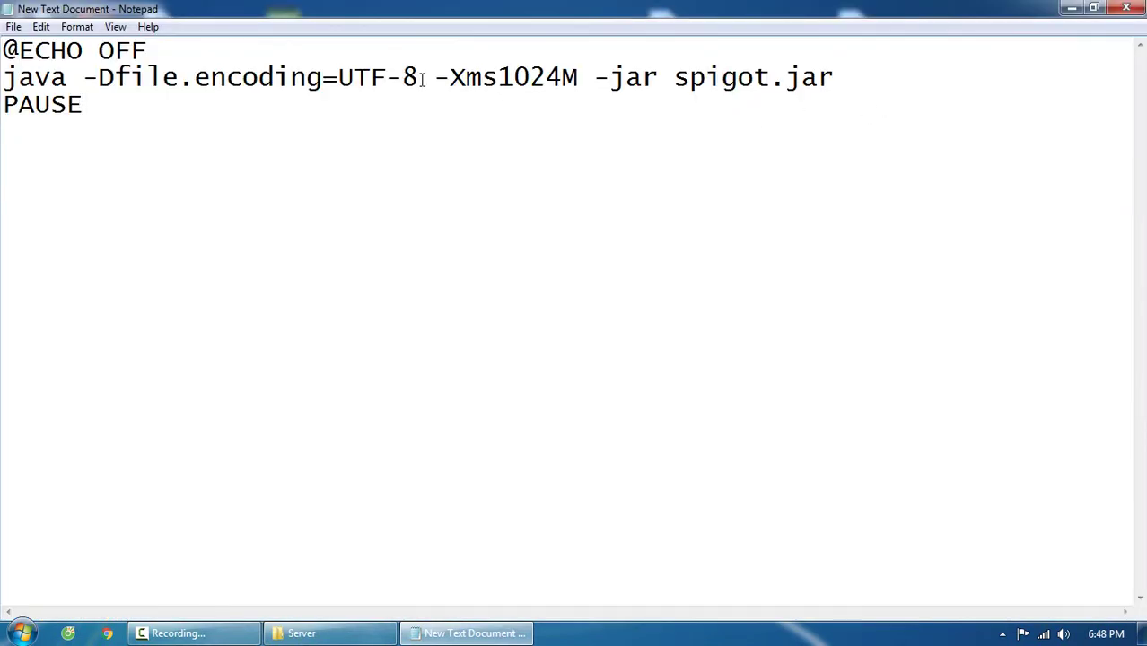
left_click(13, 28)
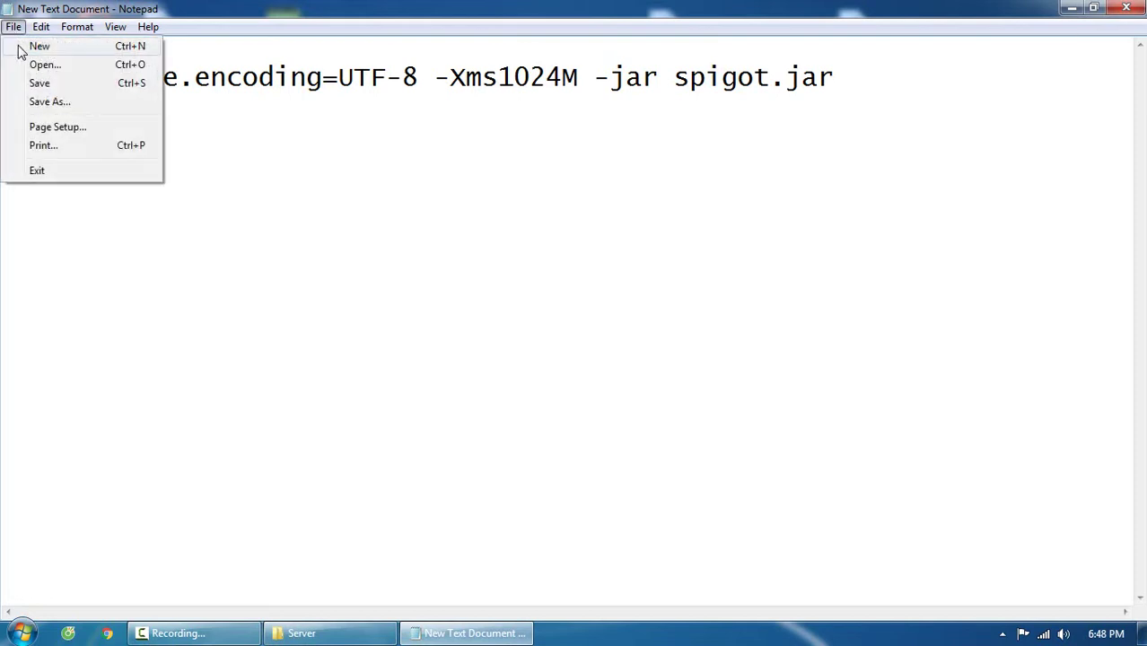
left_click(38, 82)
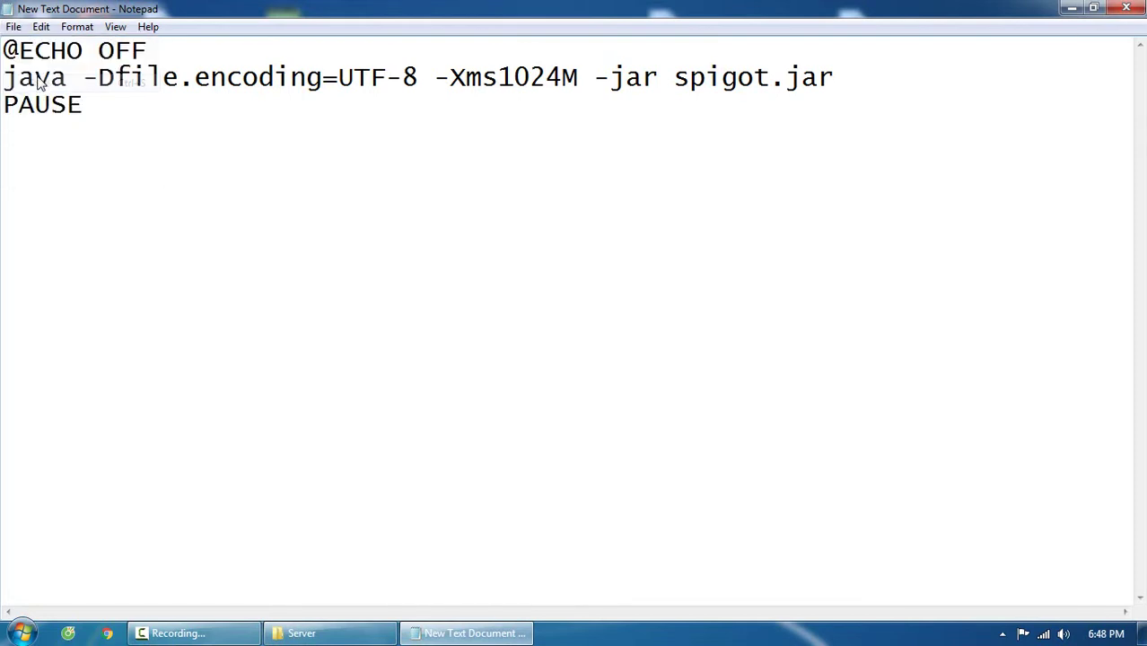
- Save a copy of the script as moserver.bat in the Server folder and close the editor
left_click(14, 27)
left_click(57, 103)
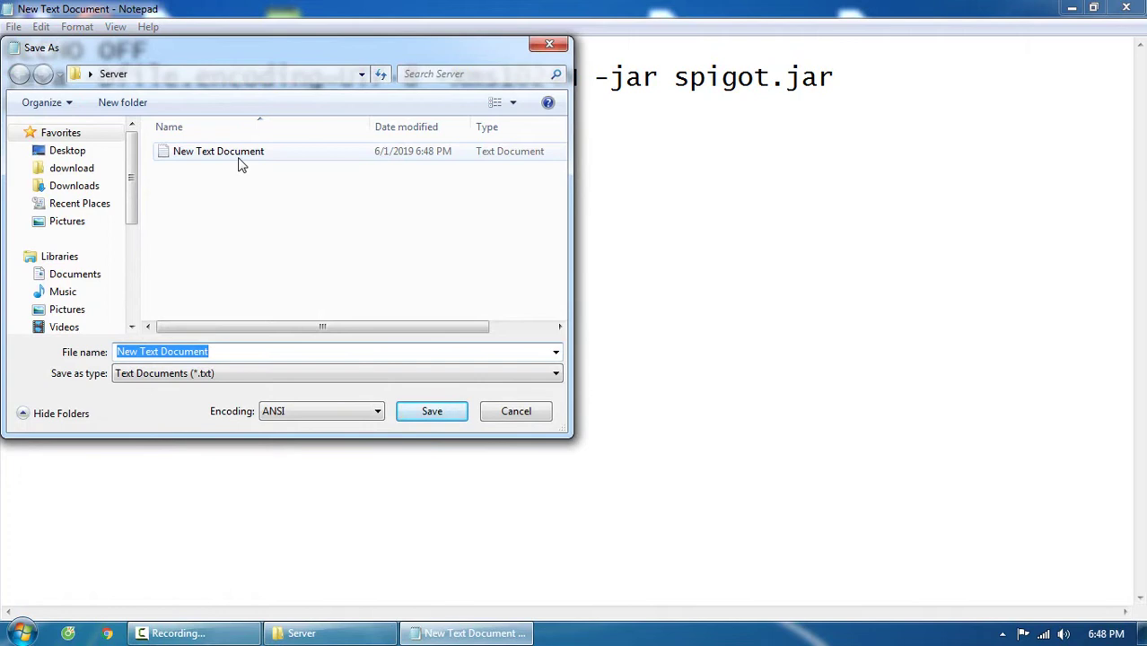
type("mos")
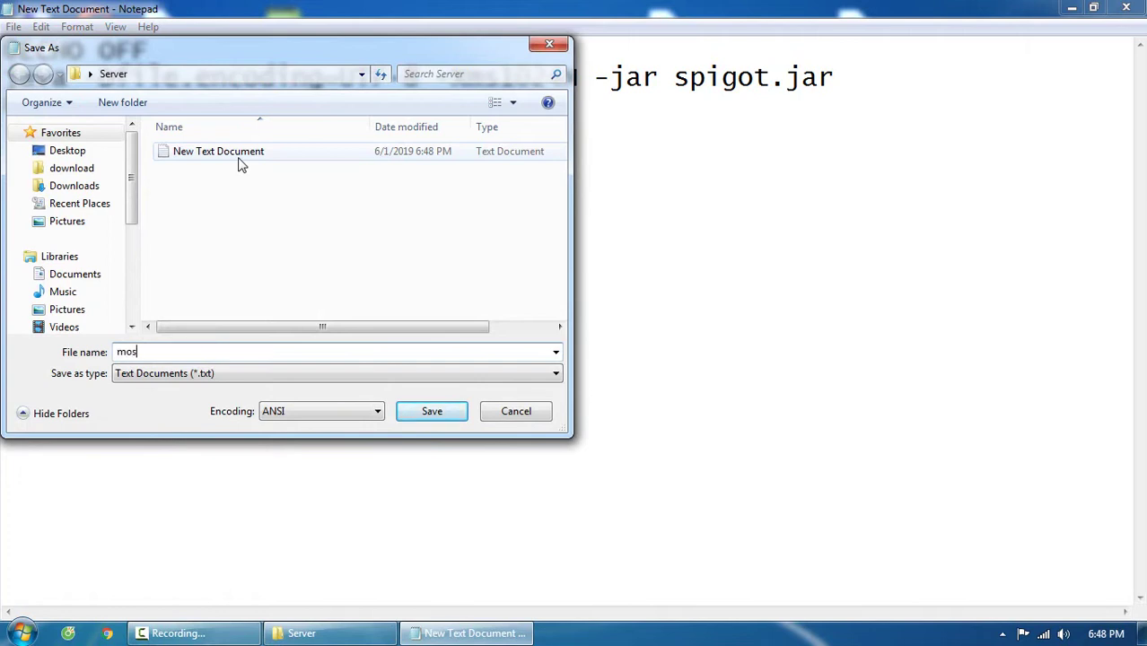
type("ercv")
left_click(429, 411)
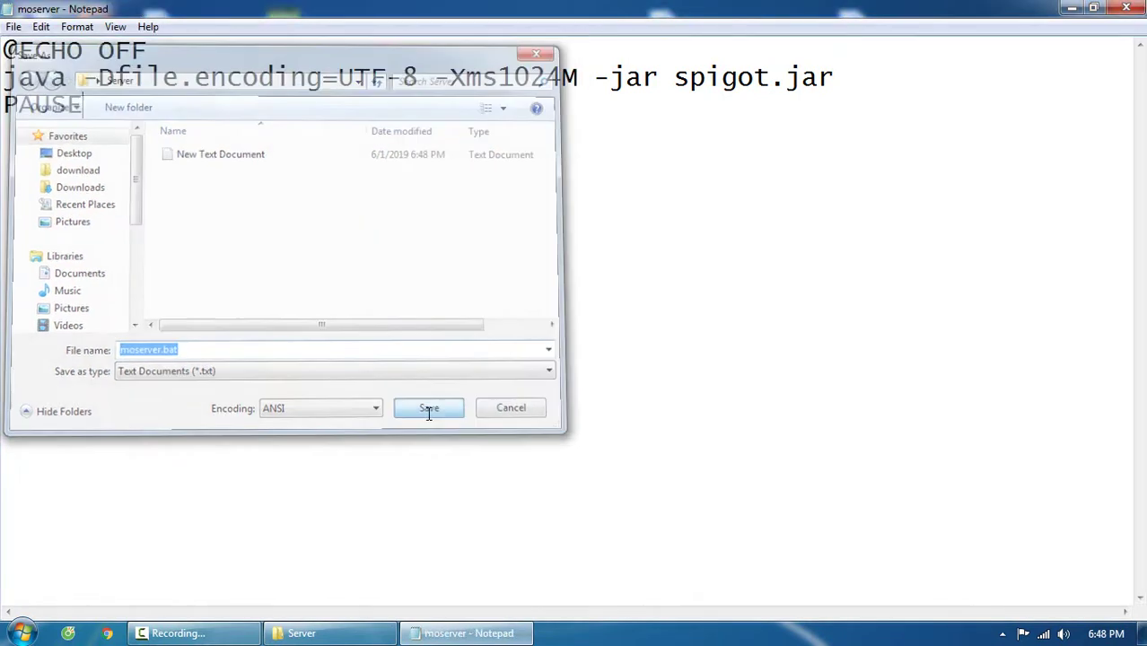
left_click(1126, 8)
- Delete the New Text Document file from the Server folder
right_click(543, 213)
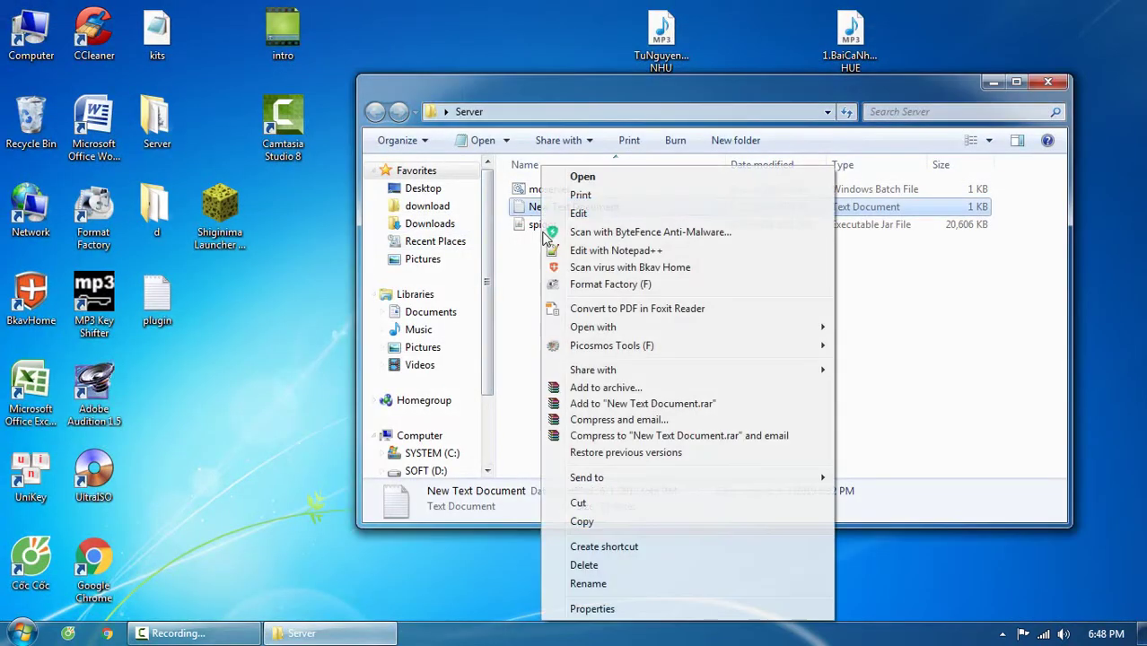
left_click(610, 566)
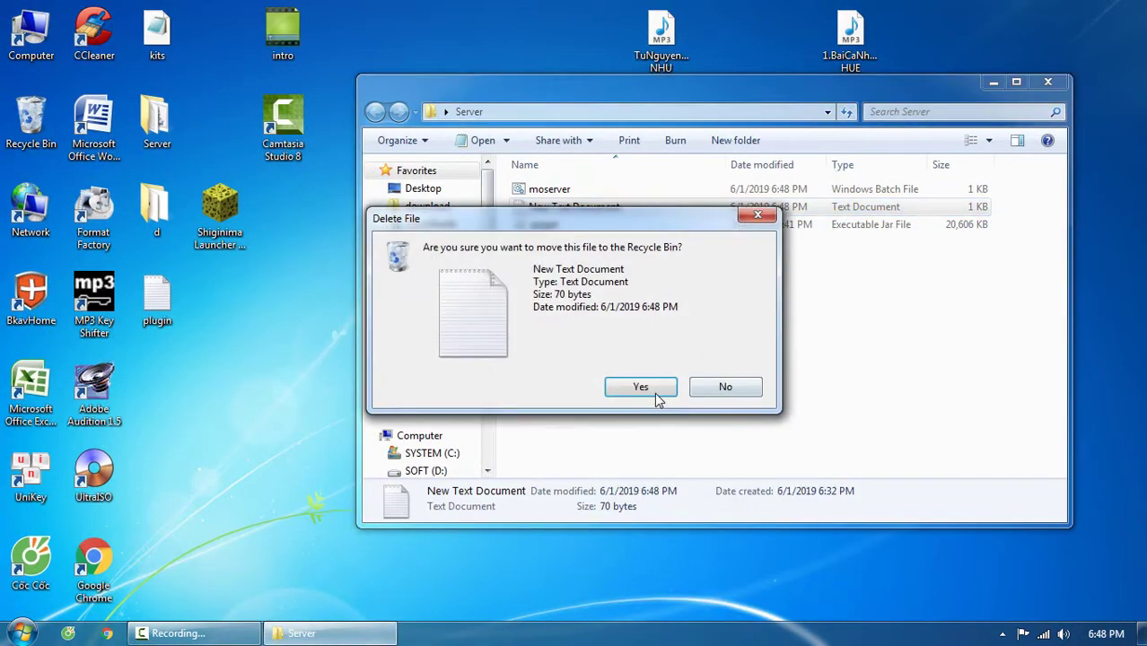
left_click(653, 387)
- Run the moserver batch file as administrator to generate the initial server files, and dismiss the console once it finishes
left_click(541, 193)
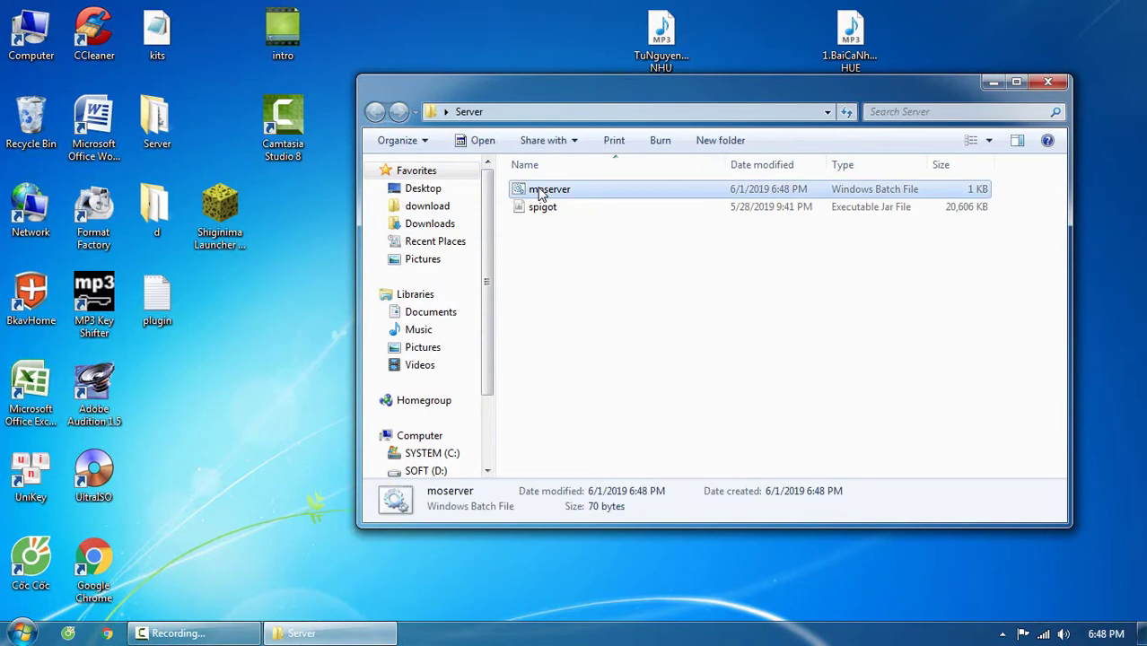
right_click(541, 193)
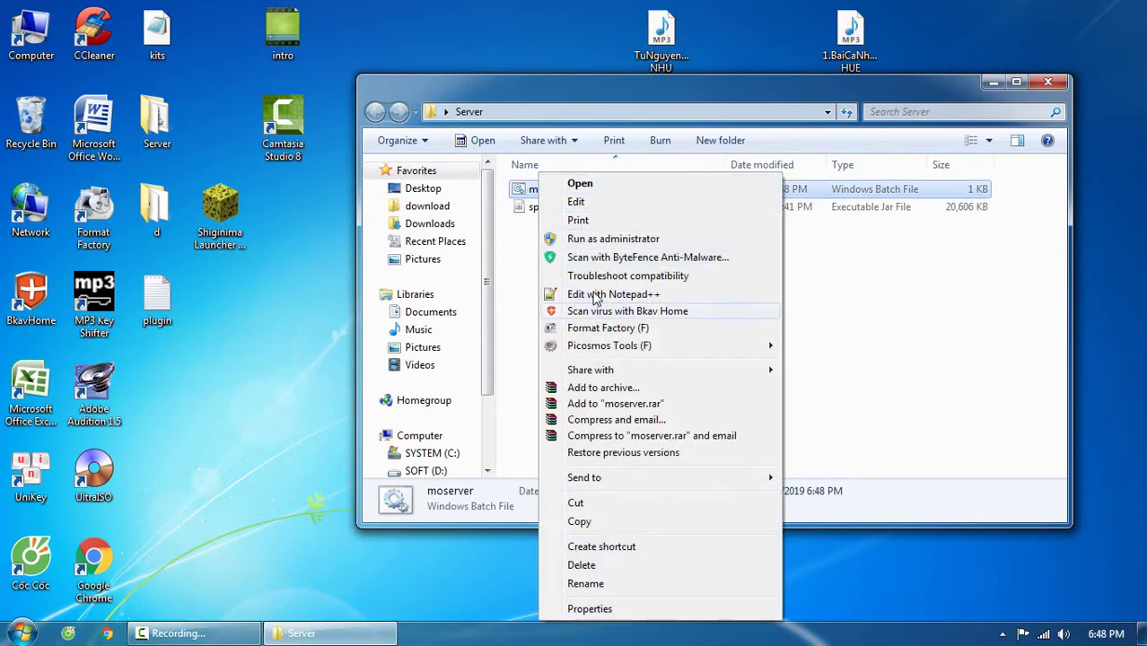
left_click(592, 239)
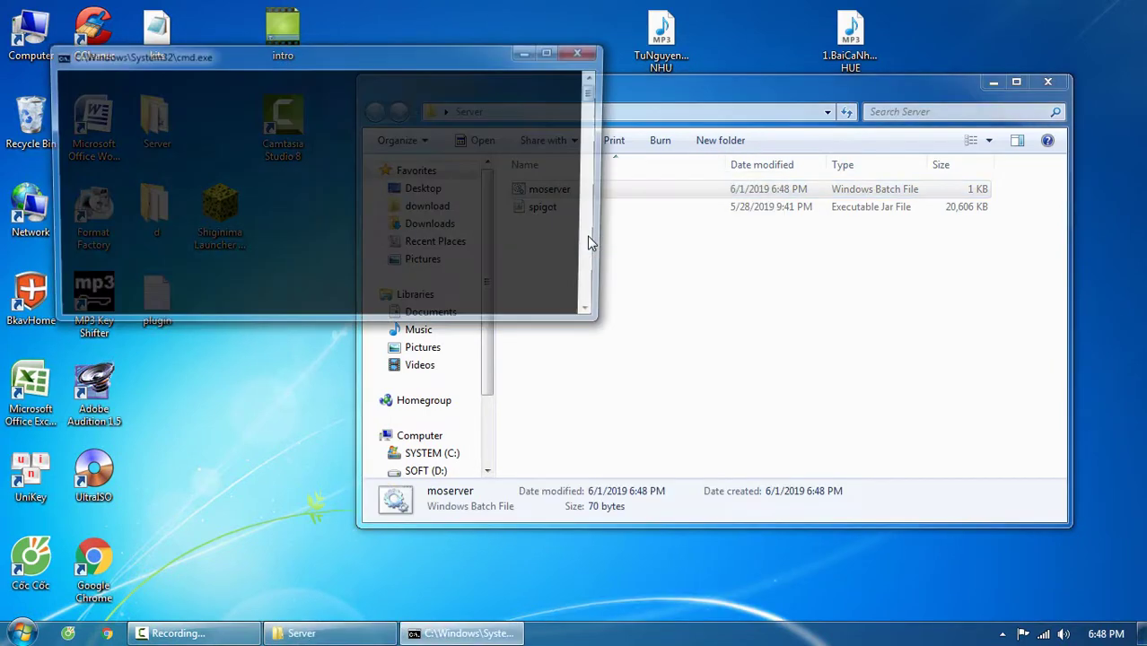
left_click(655, 277)
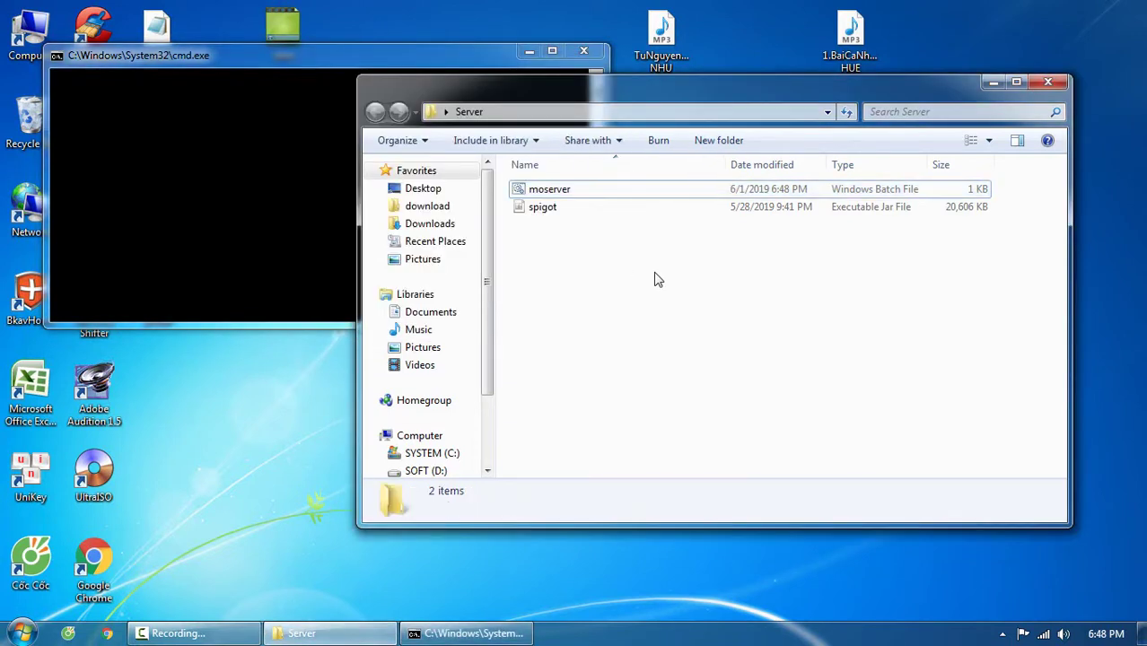
left_click(265, 63)
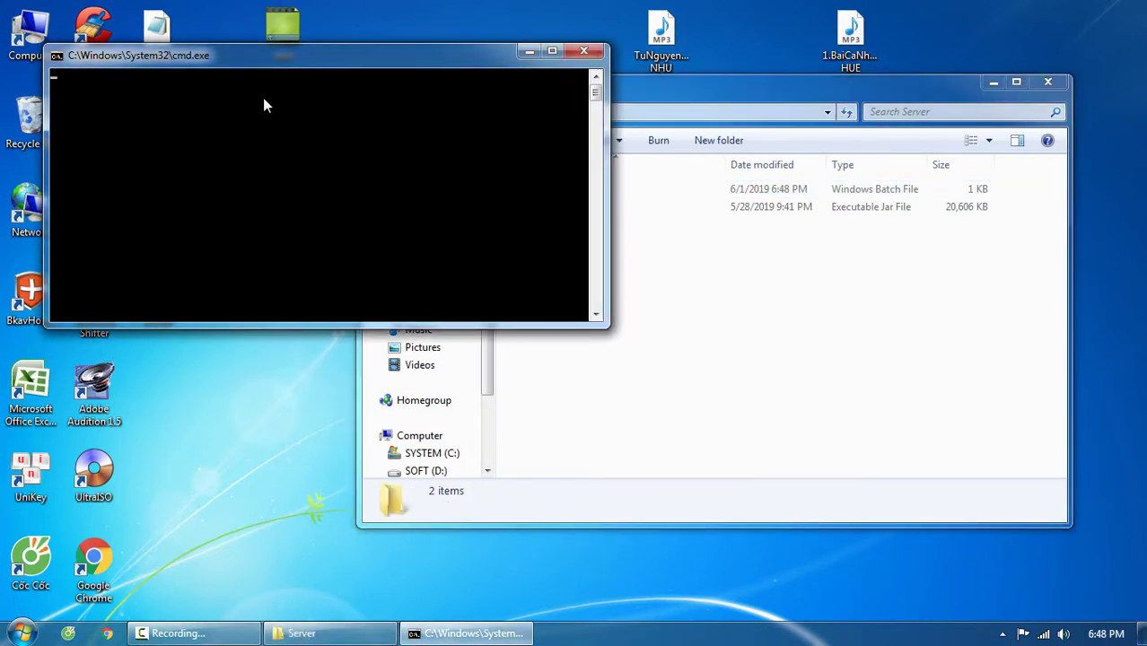
left_click(619, 289)
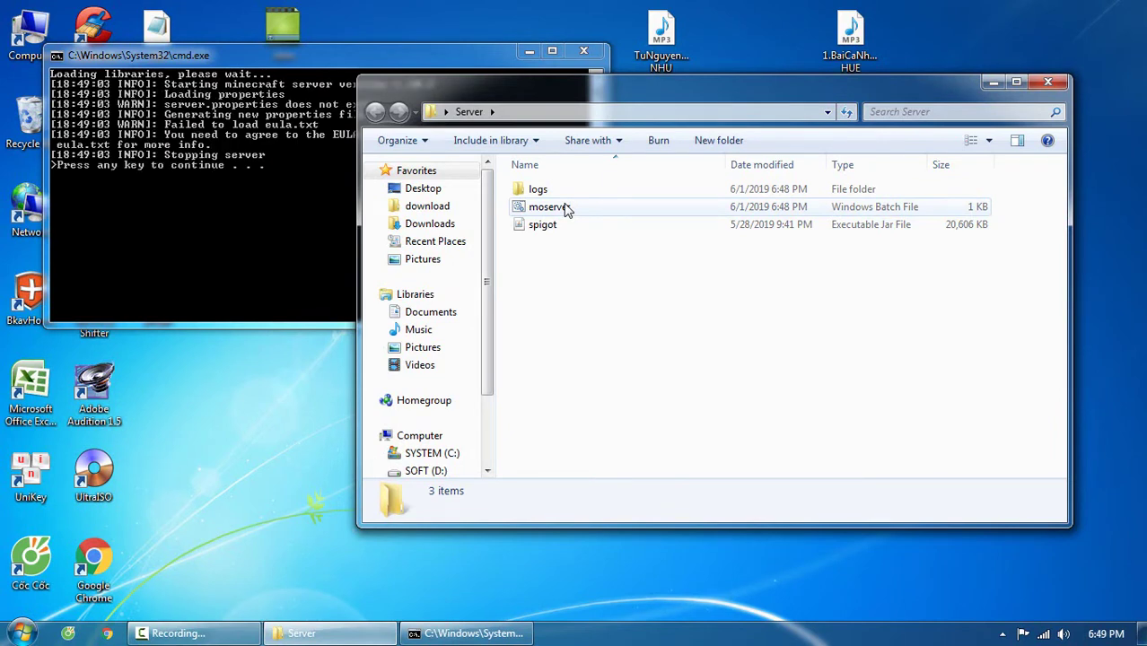
left_click(246, 234)
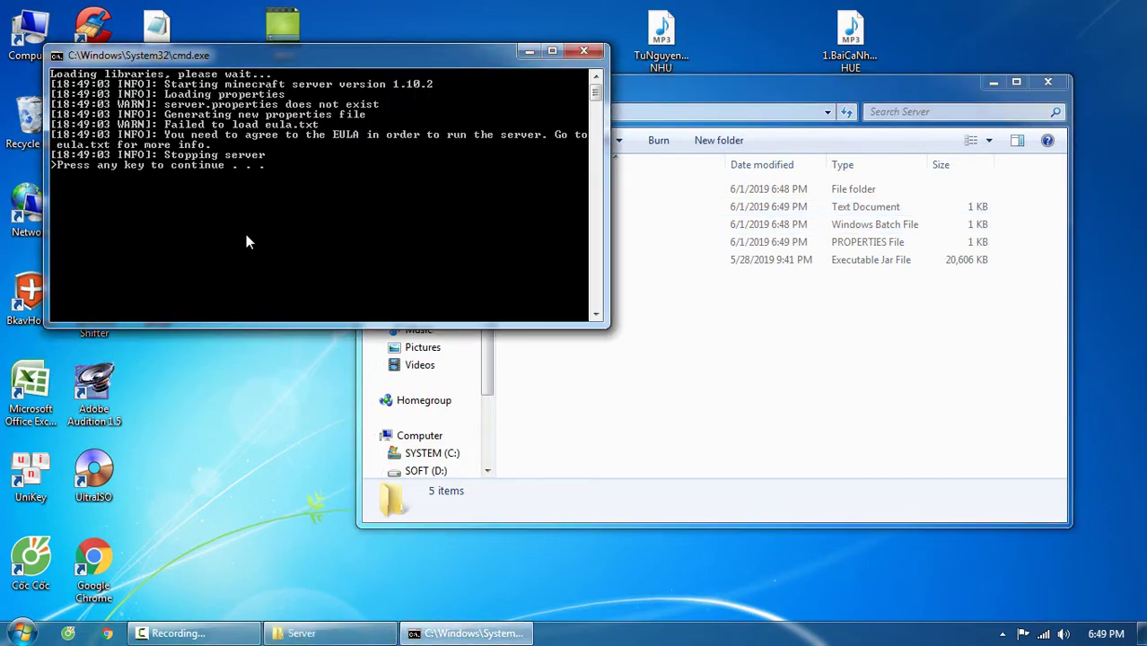
key("Return")
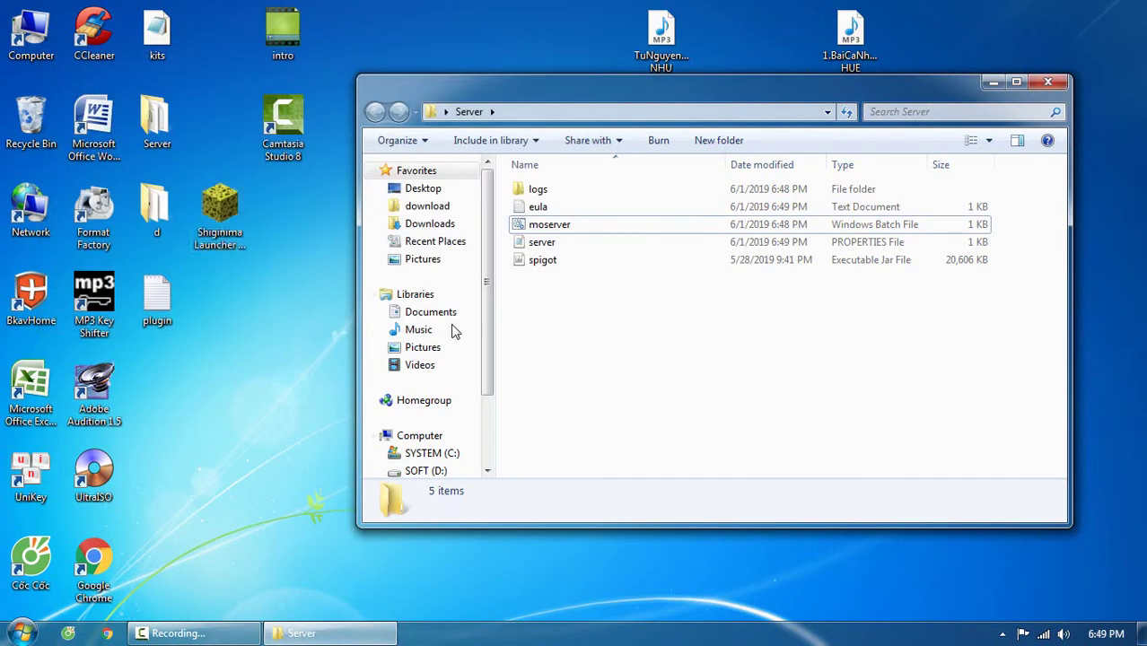
- Set eula=true in the eula text file, save it and close it
left_click(542, 209)
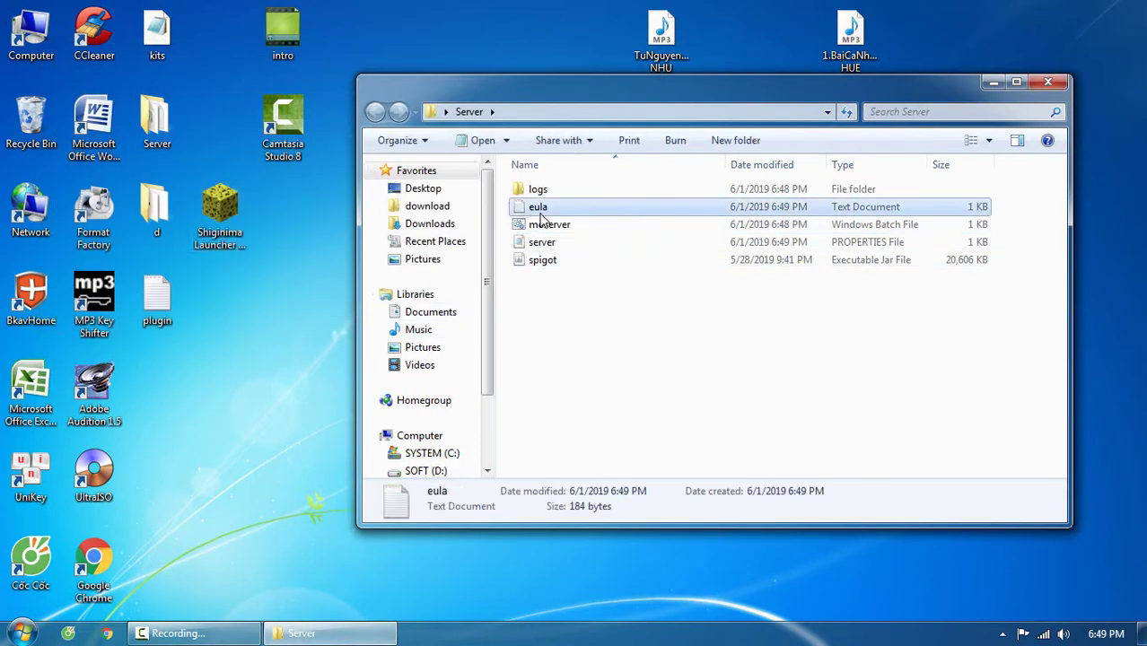
right_click(544, 215)
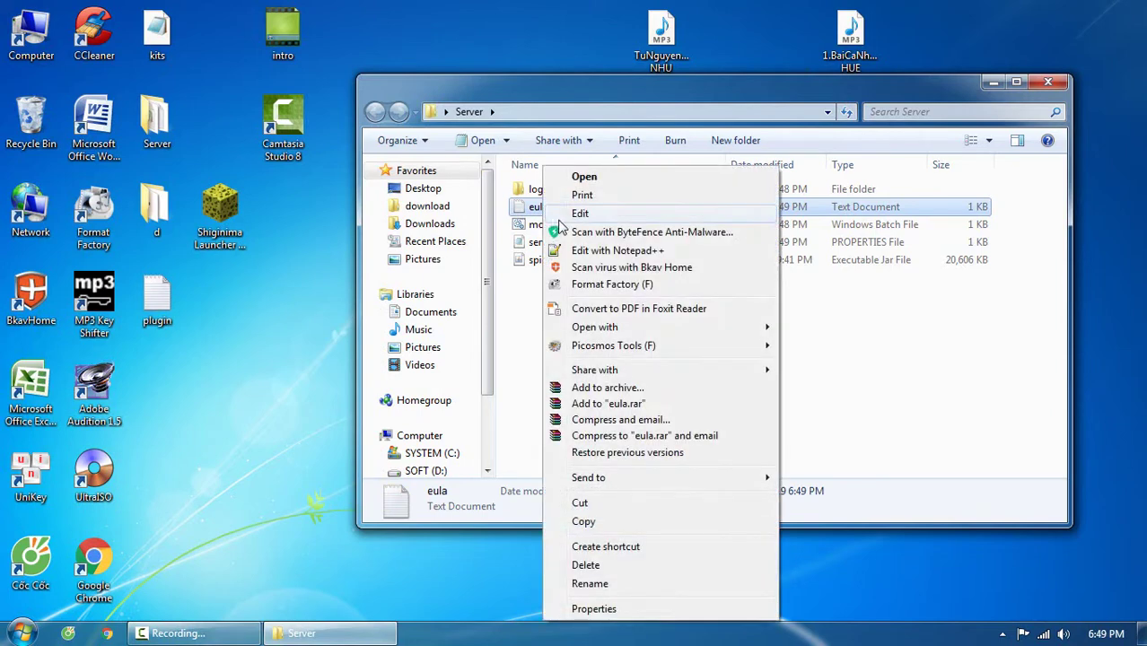
left_click(576, 171)
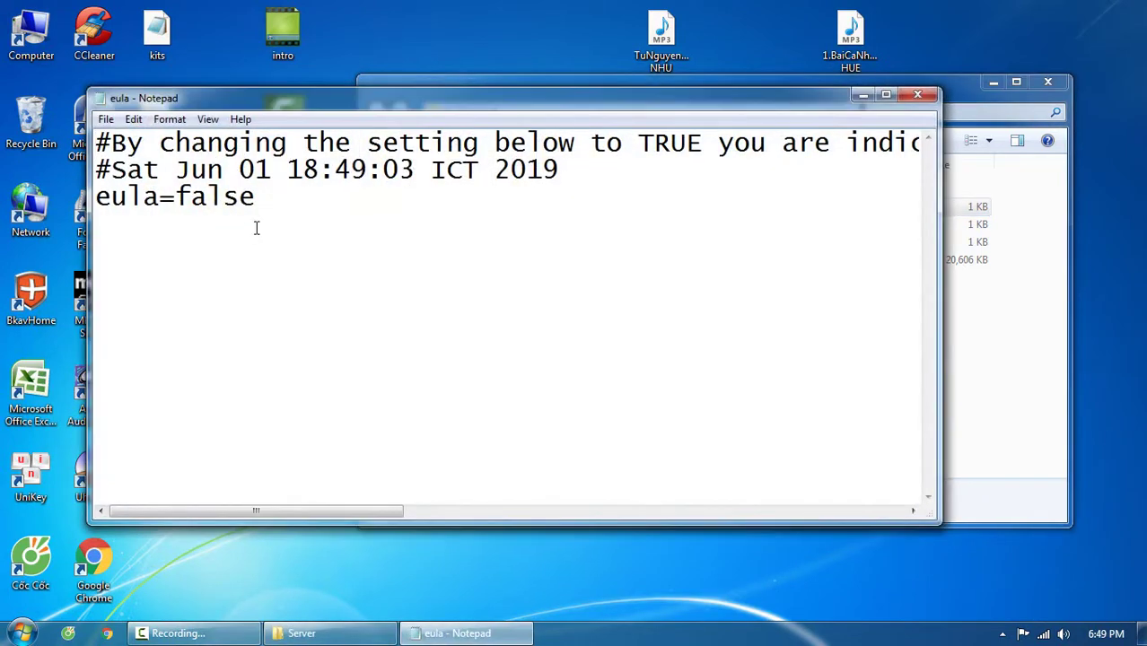
left_click_drag(262, 198, 179, 199)
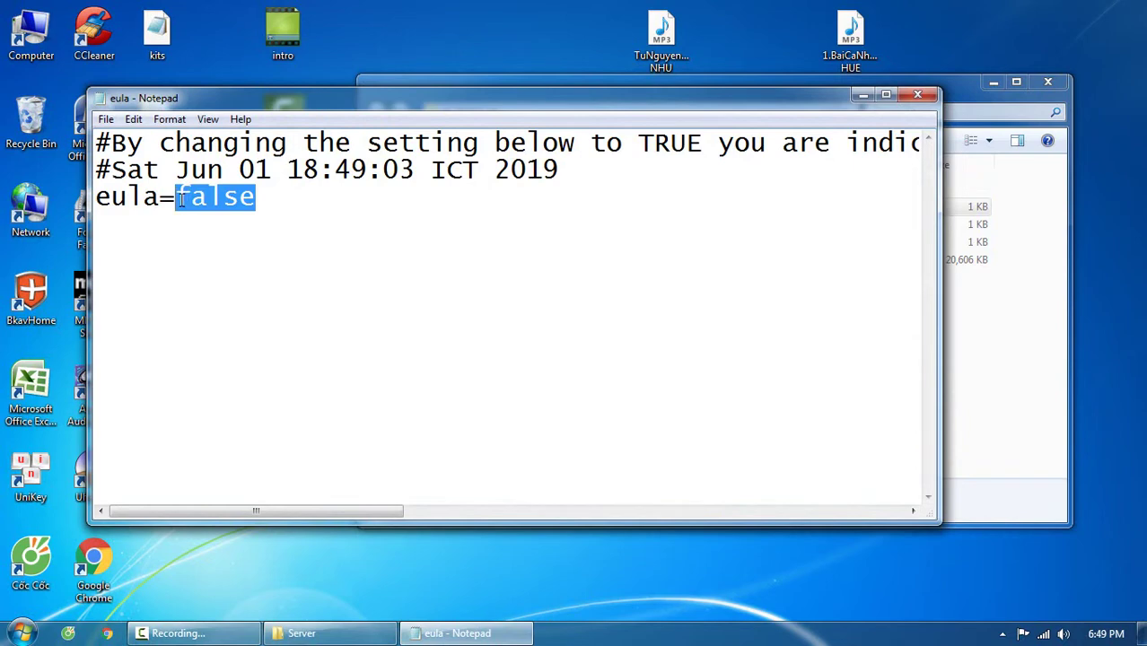
type("true")
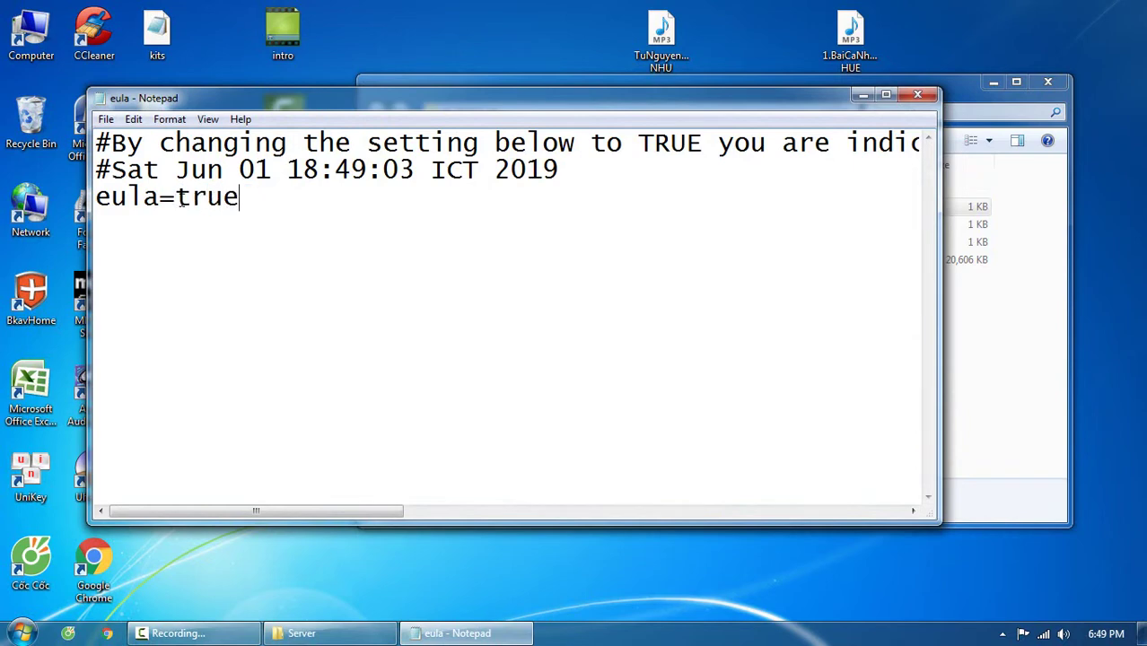
left_click(917, 94)
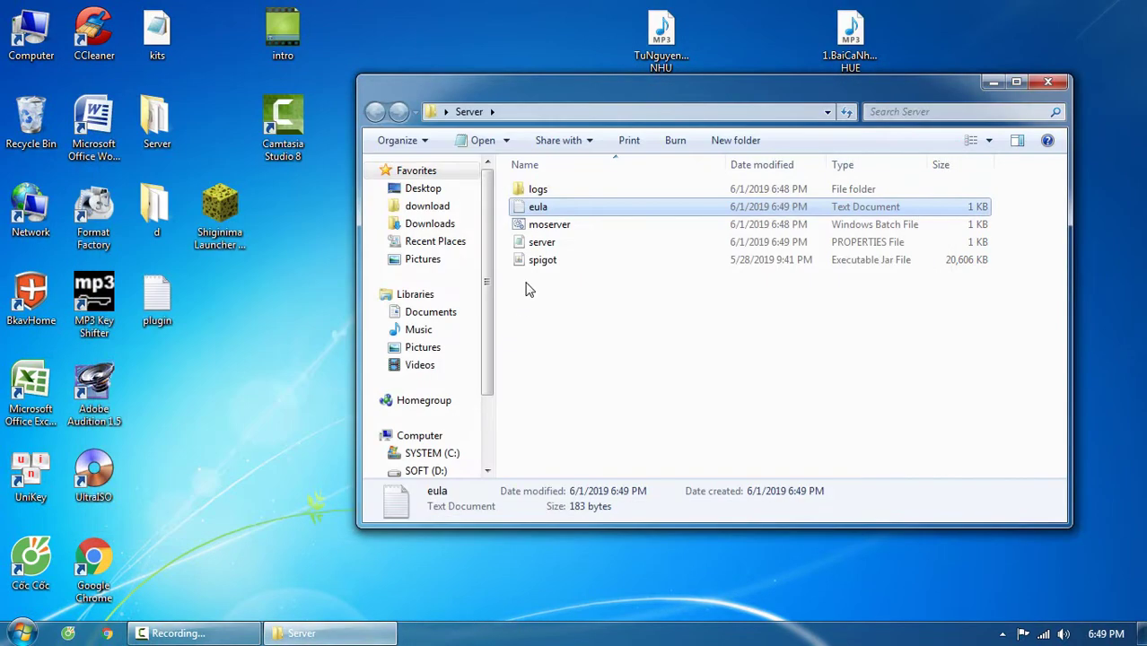
- Start the server again with the moserver batch file and check the generated files and the console's loading progress
left_click(550, 231)
double_click(550, 230)
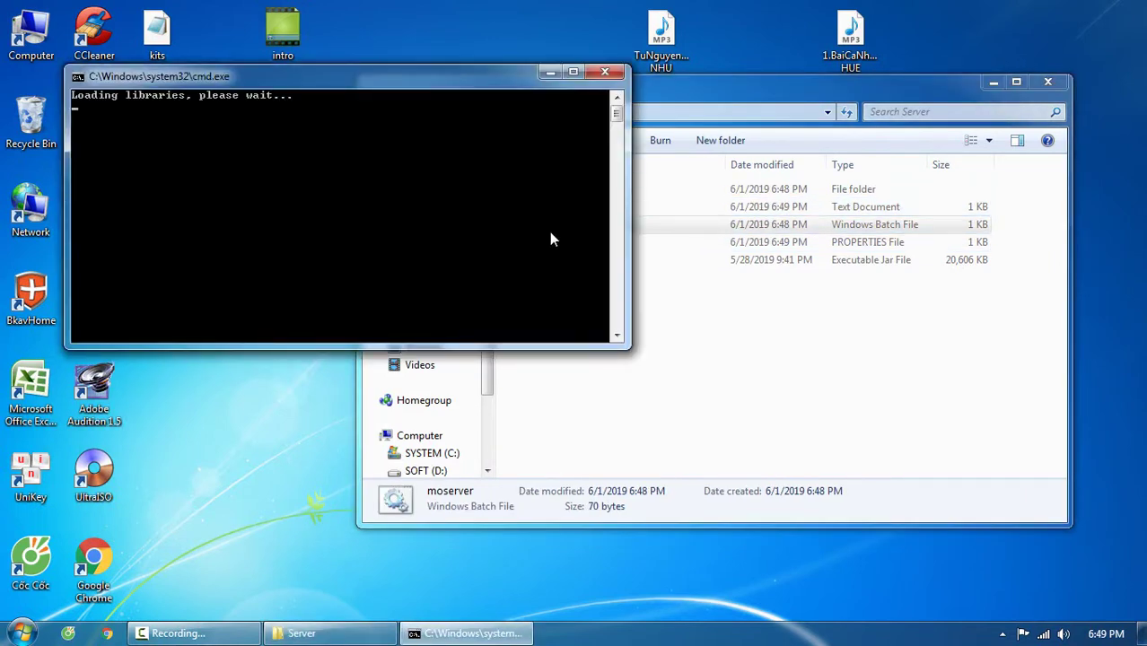
left_click(746, 328)
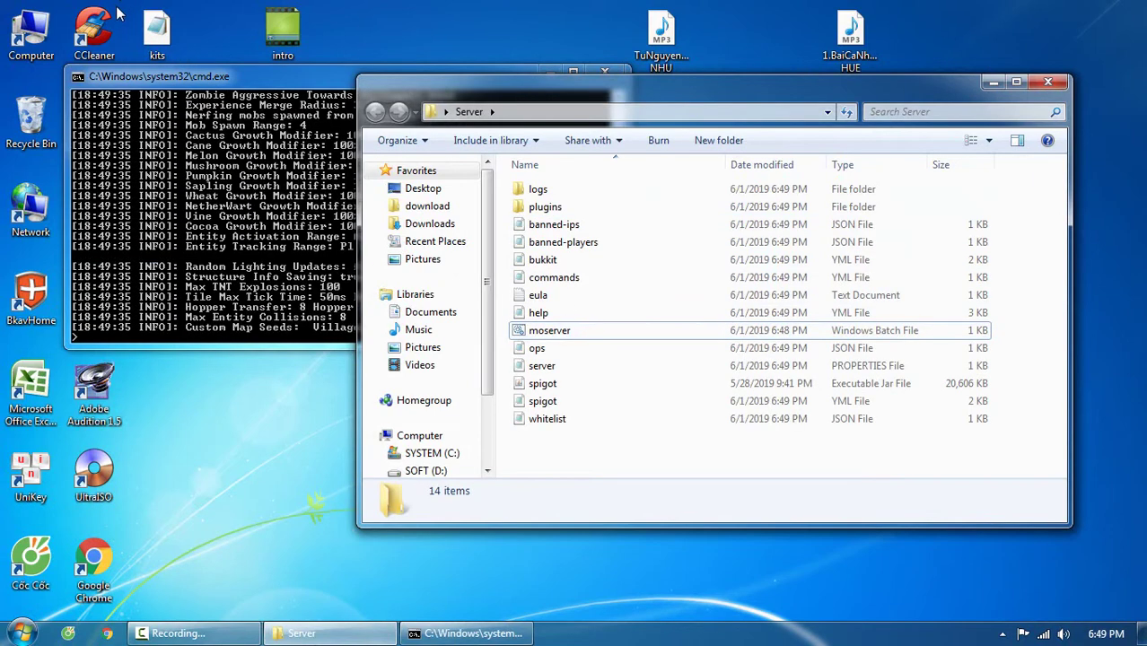
left_click_drag(673, 478, 618, 506)
scroll(736, 386, "down", 1)
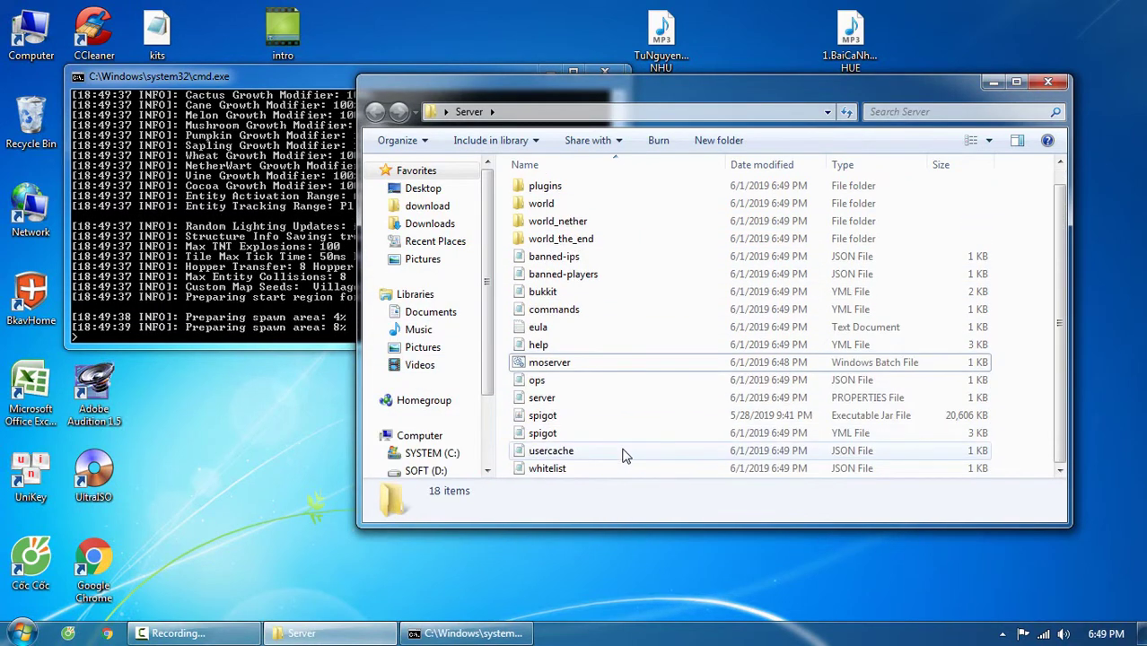
scroll(843, 287, "up", 1)
scroll(844, 287, "down", 1)
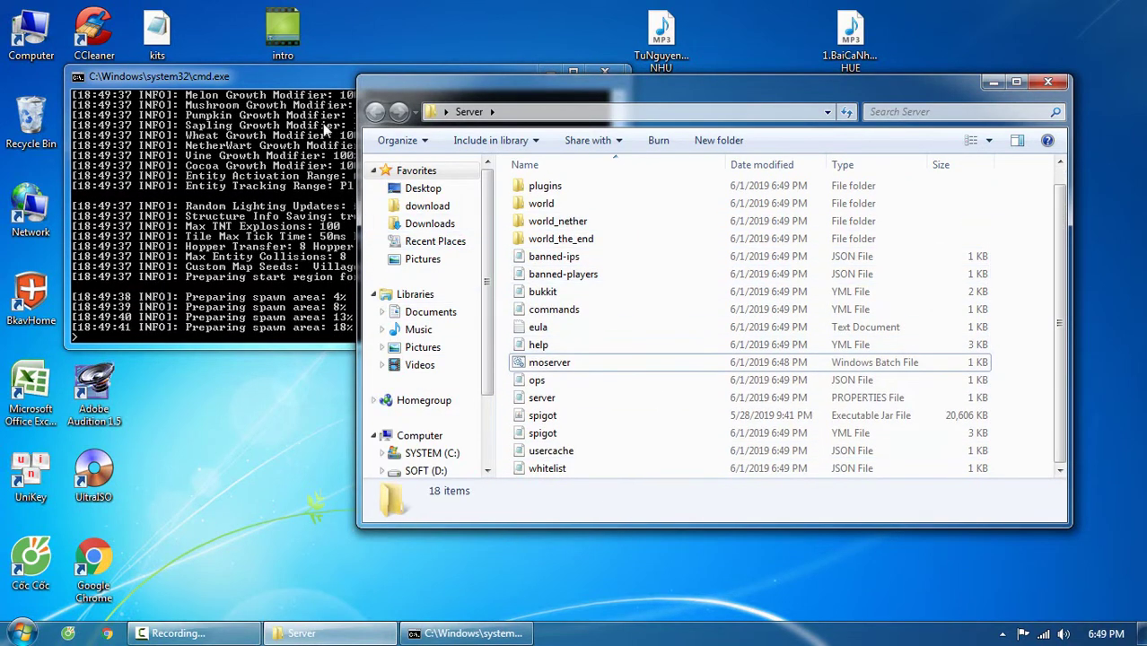
left_click(325, 81)
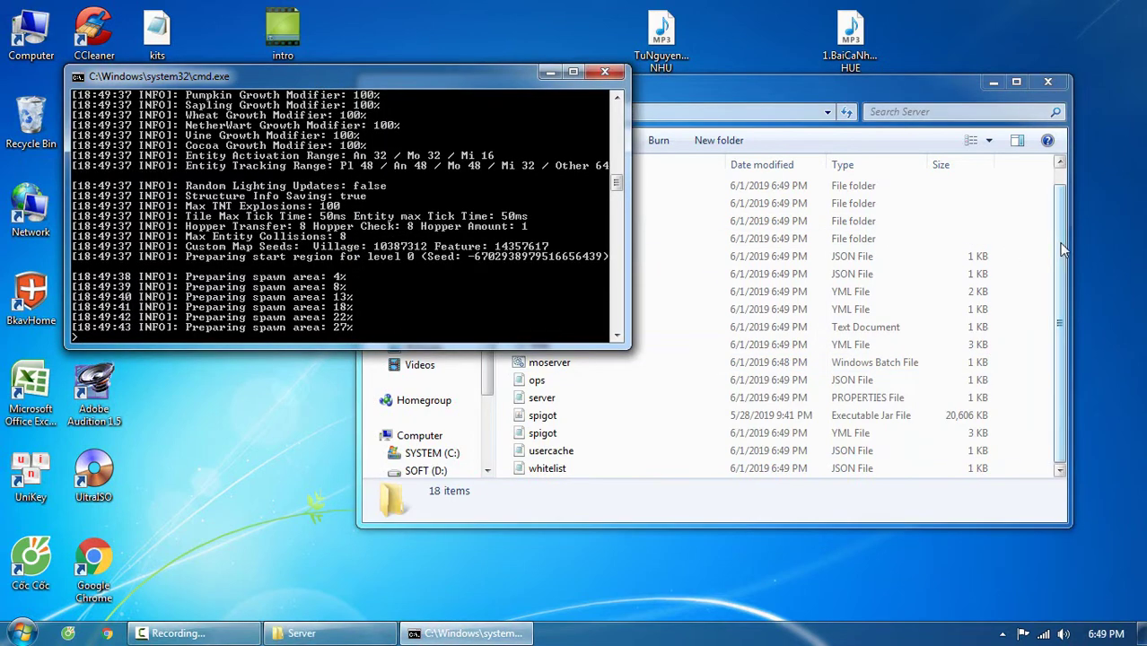
- Open the server PROPERTIES file from the Server folder for editing in Notepad++
left_click(1057, 246)
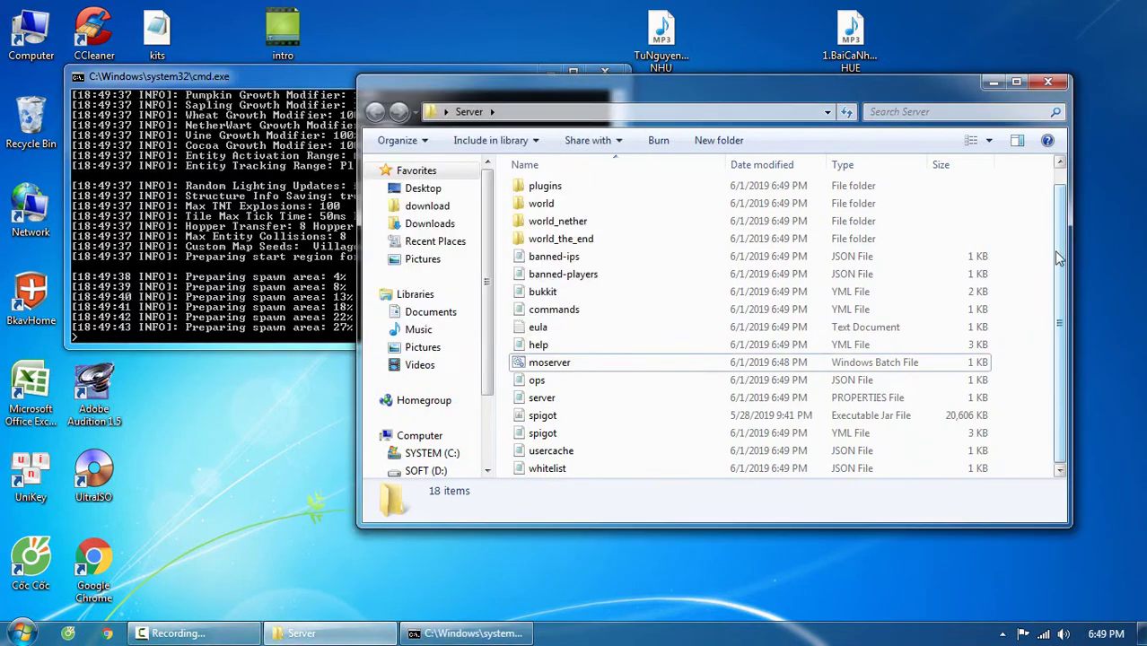
left_click(547, 398)
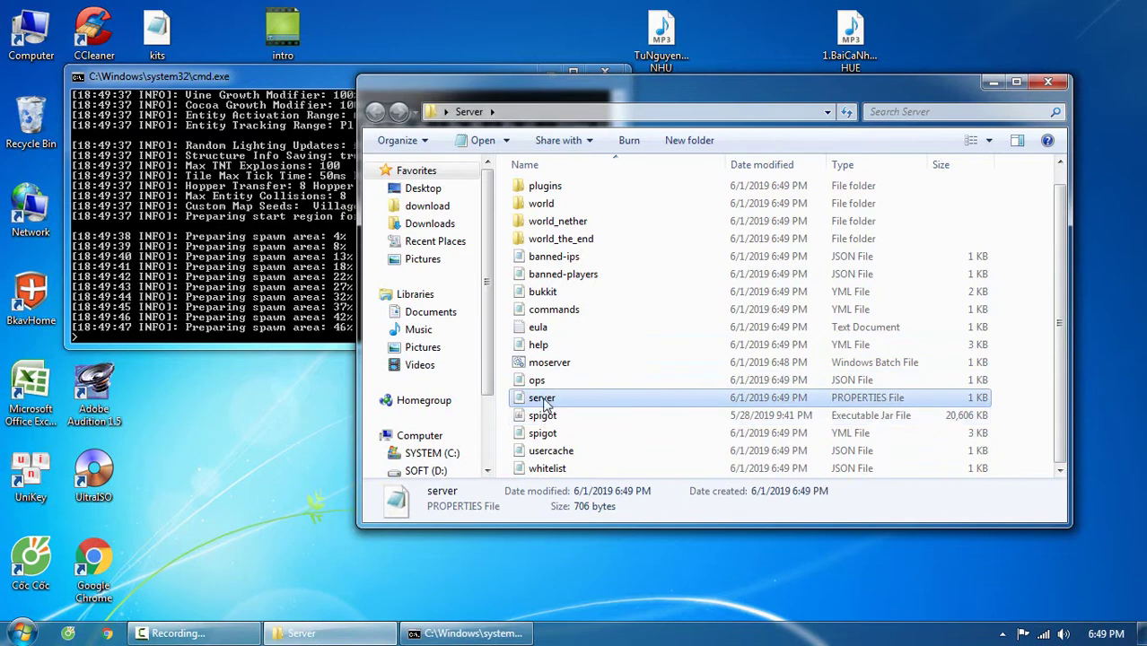
right_click(546, 399)
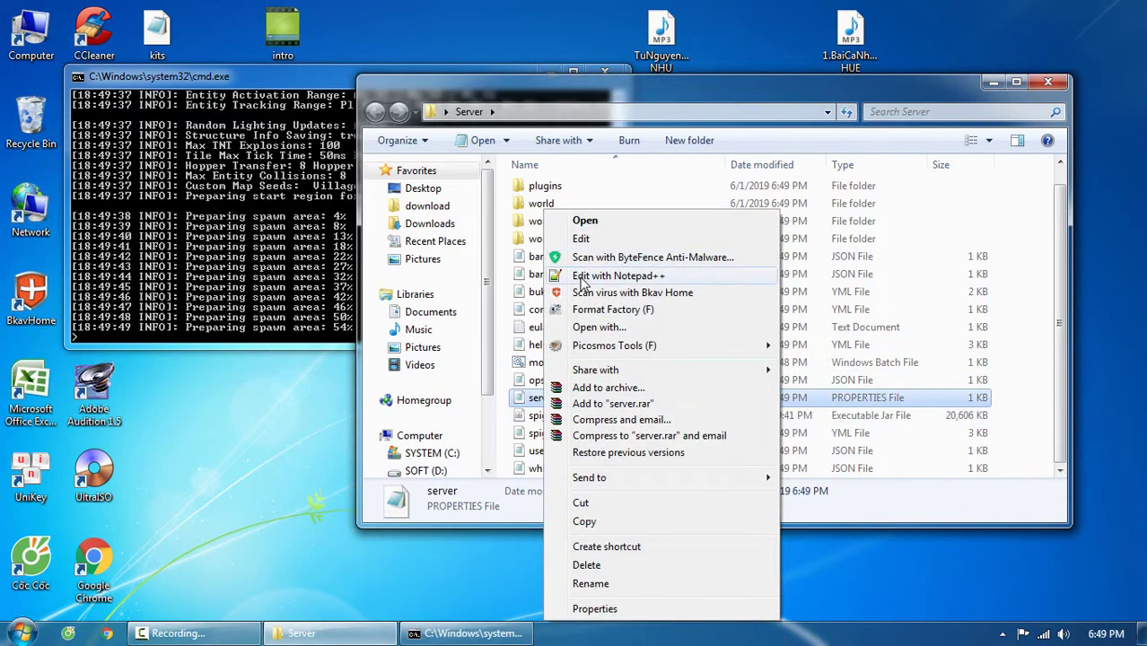
left_click(583, 278)
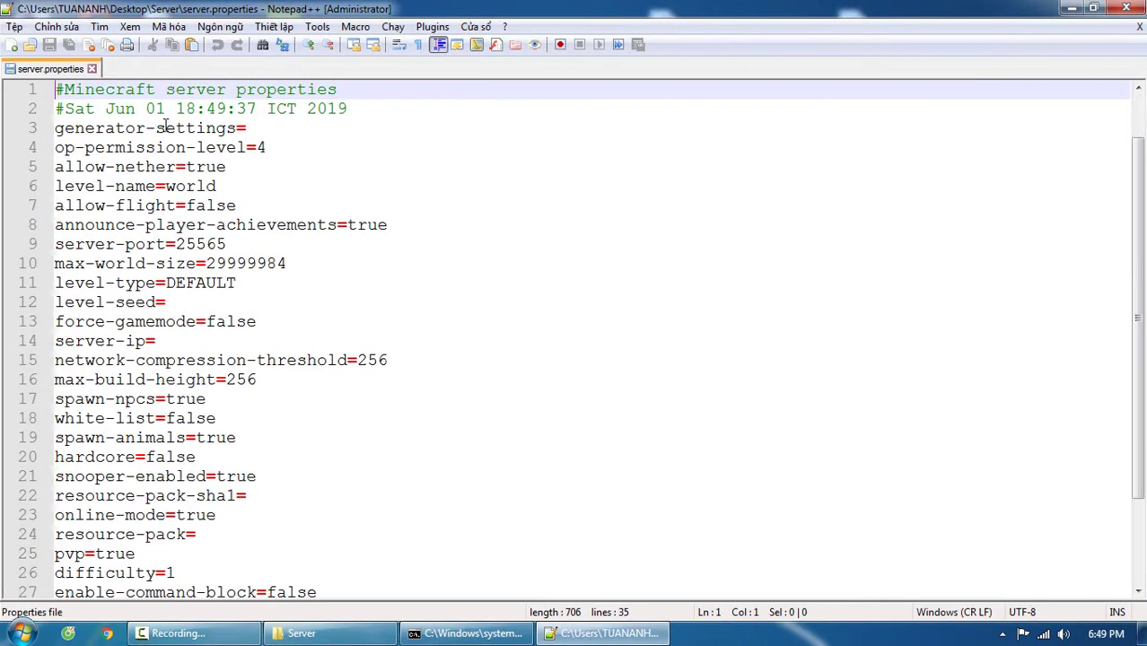
- Set online-mode to false in server.properties
scroll(165, 127, "down", 3)
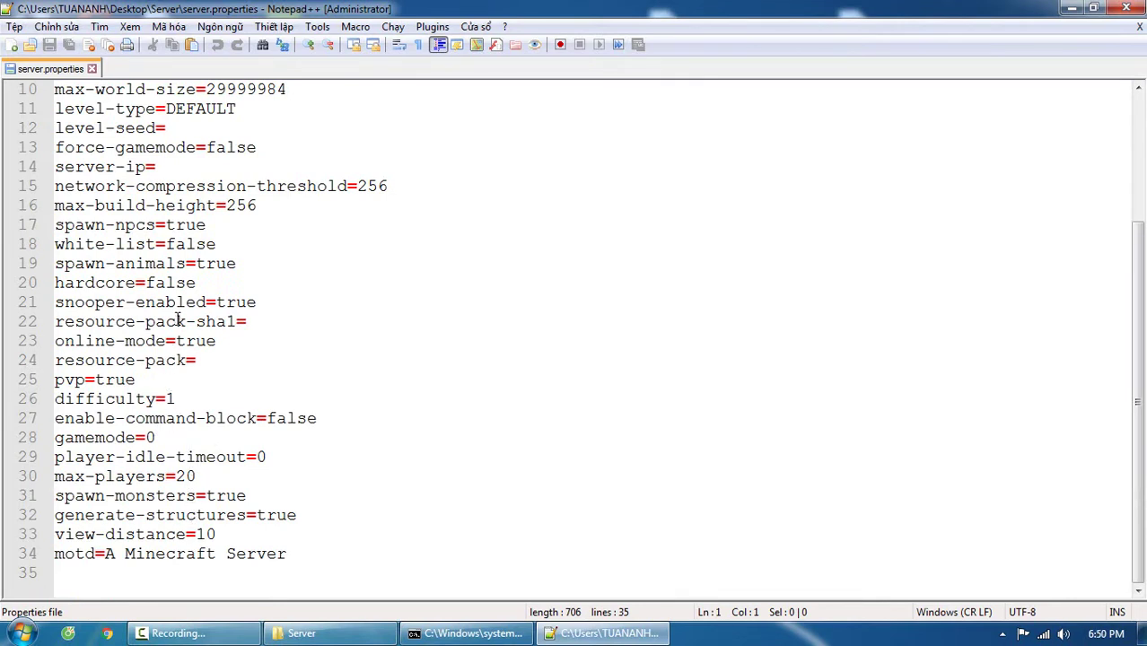
left_click_drag(215, 341, 176, 342)
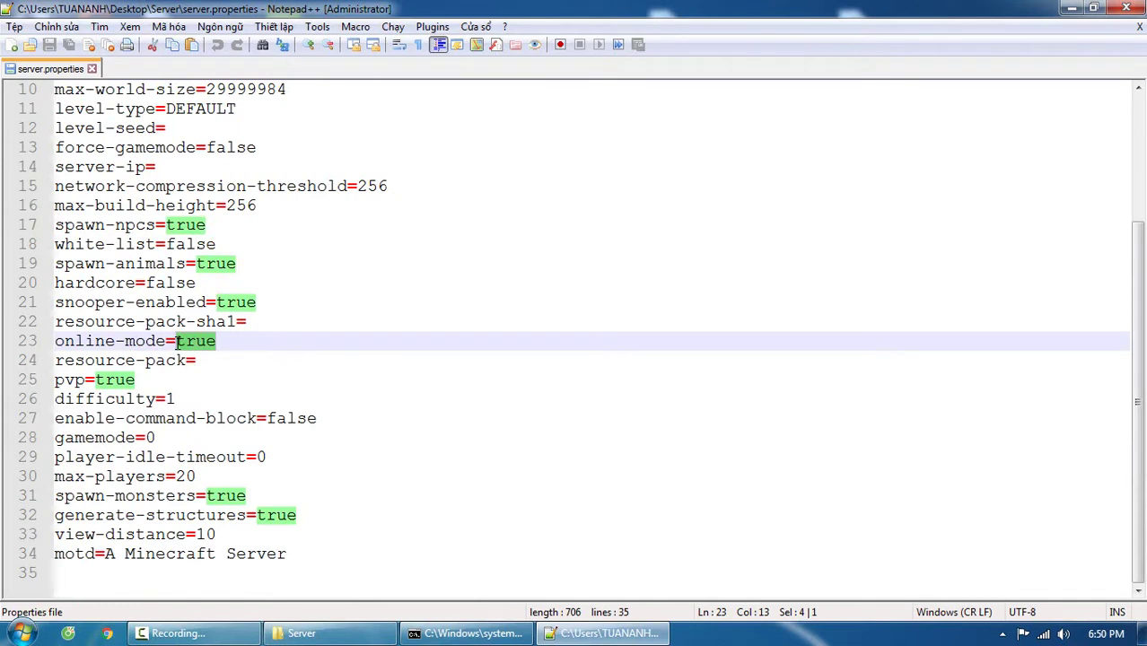
type("fla")
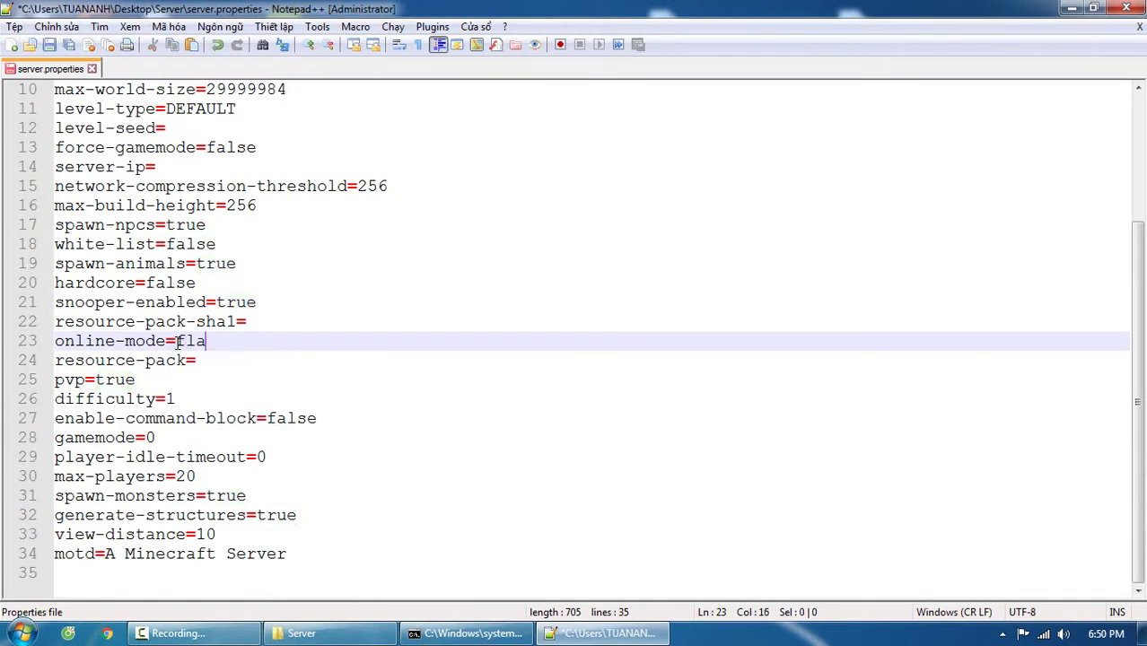
key("BackSpace")
key("BackSpace")
type("alse")
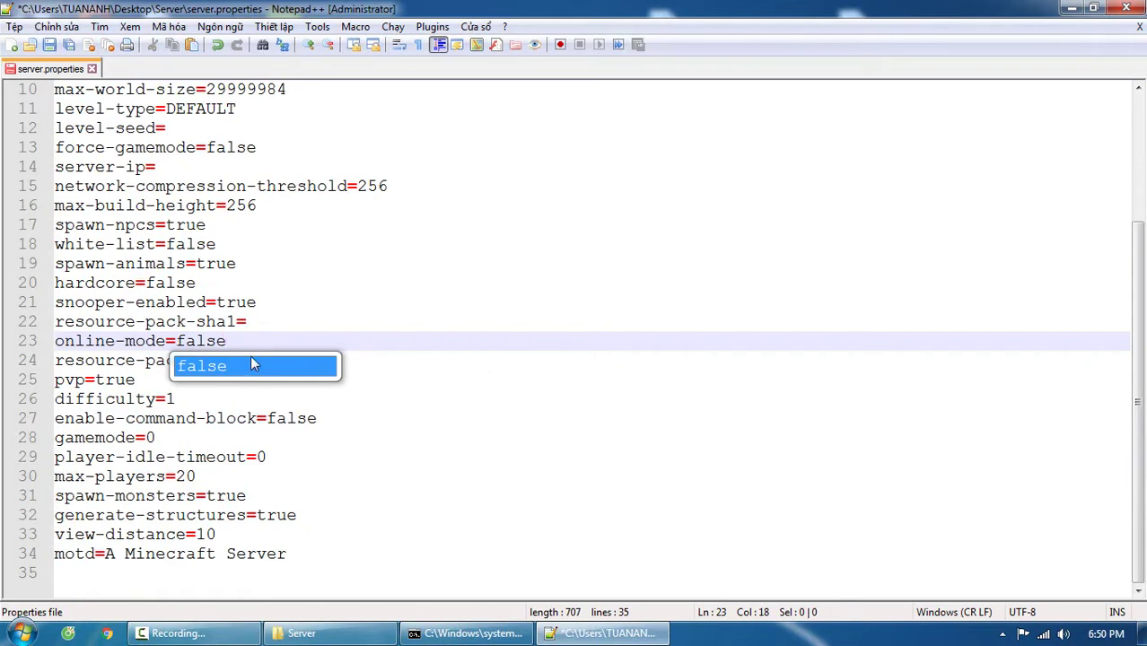
triple_click(254, 339)
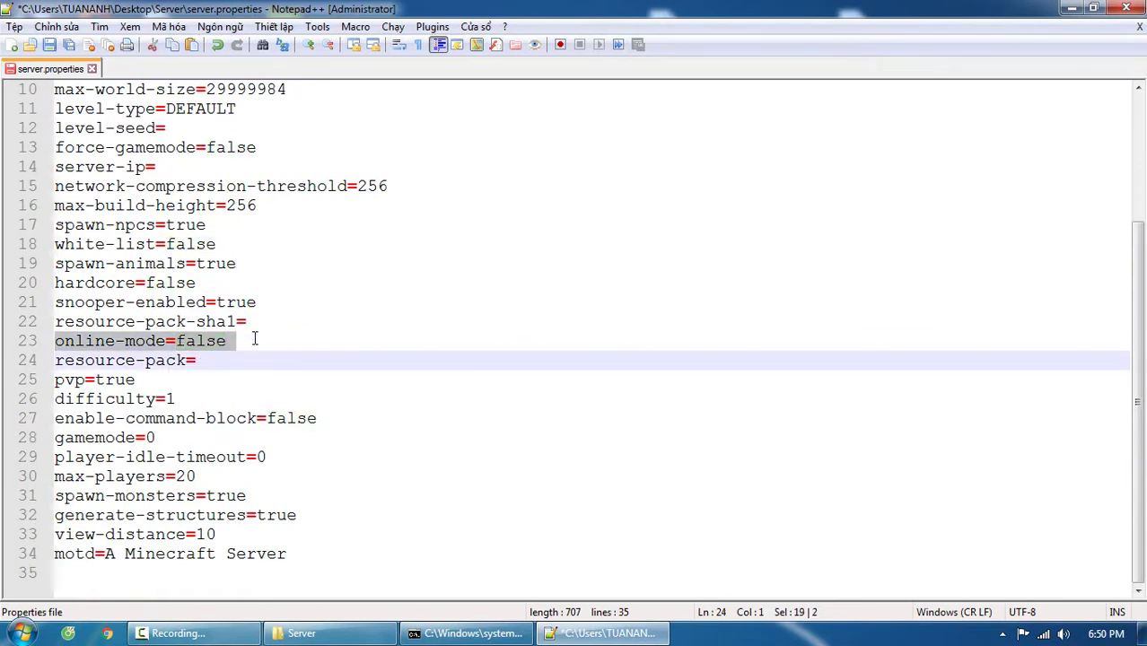
left_click(254, 338)
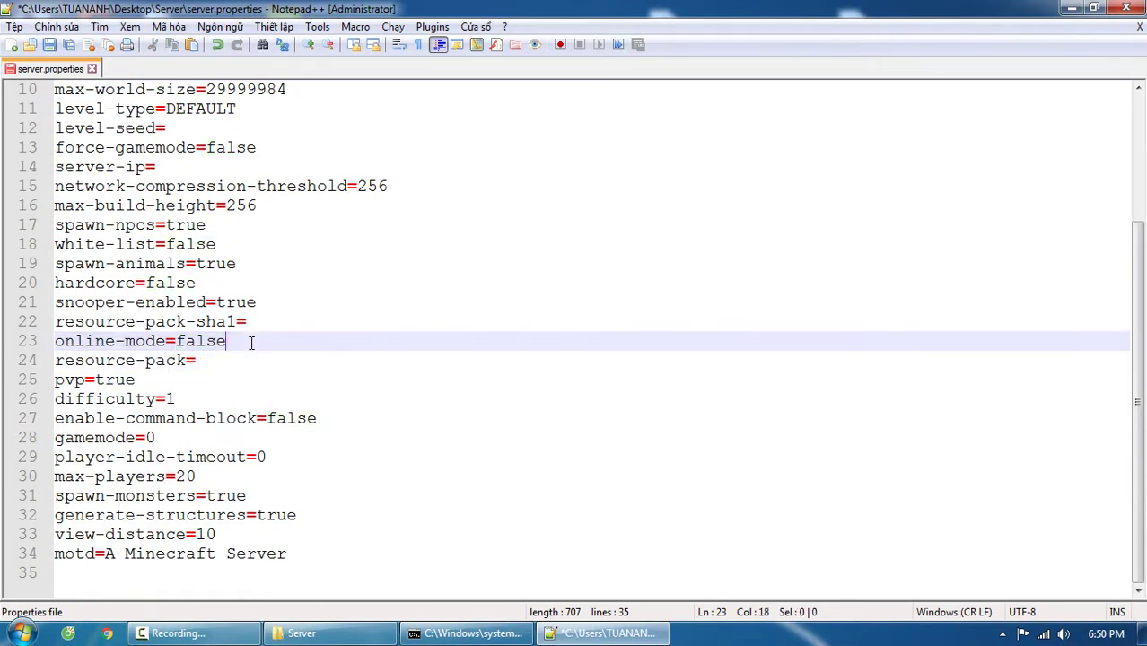
- Try 100 as the max-players value and put it back to 20
left_click_drag(195, 473, 177, 475)
left_click(207, 482)
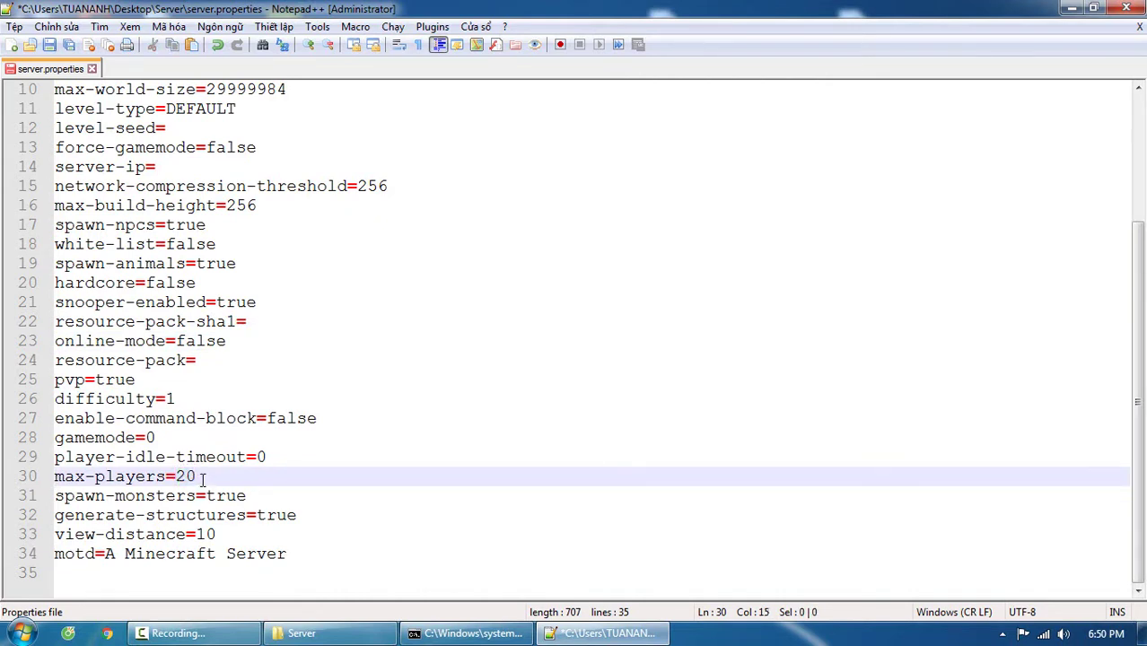
type("10")
key("BackSpace")
key("BackSpace")
key("BackSpace")
key("BackSpace")
type("100")
key("BackSpace")
key("BackSpace")
key("BackSpace")
type("20")
- Run ipconfig in a Windows Command Prompt to look up the computer's IPv4 address, and close the prompt
left_click(194, 169)
scroll(195, 169, "up", 3)
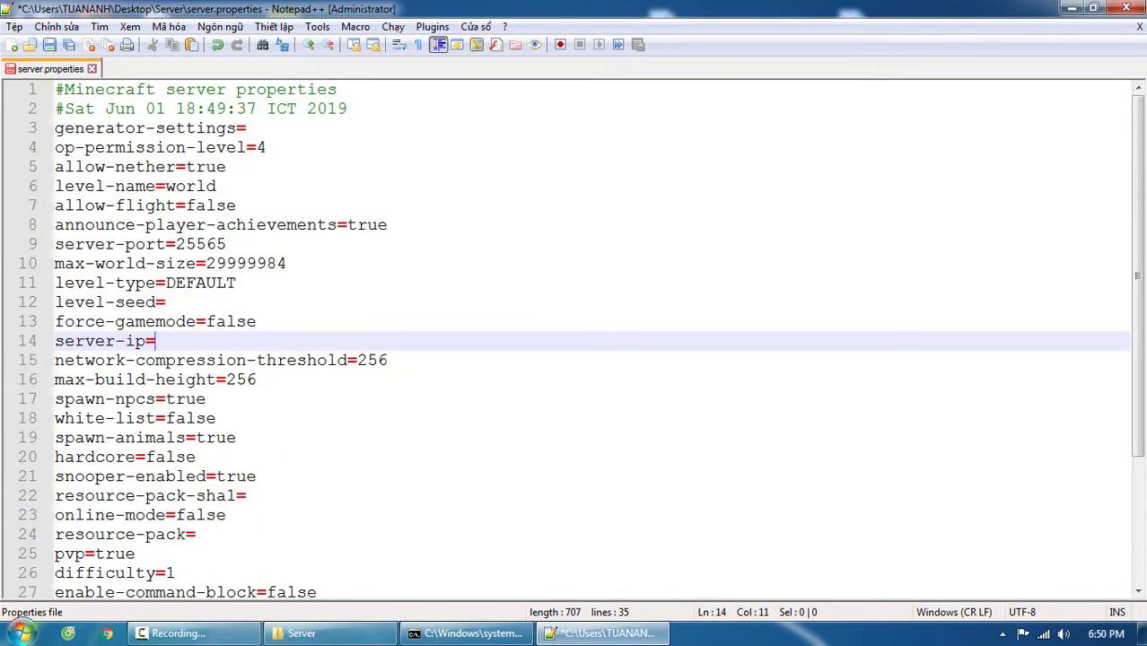
left_click(20, 633)
left_click(76, 595)
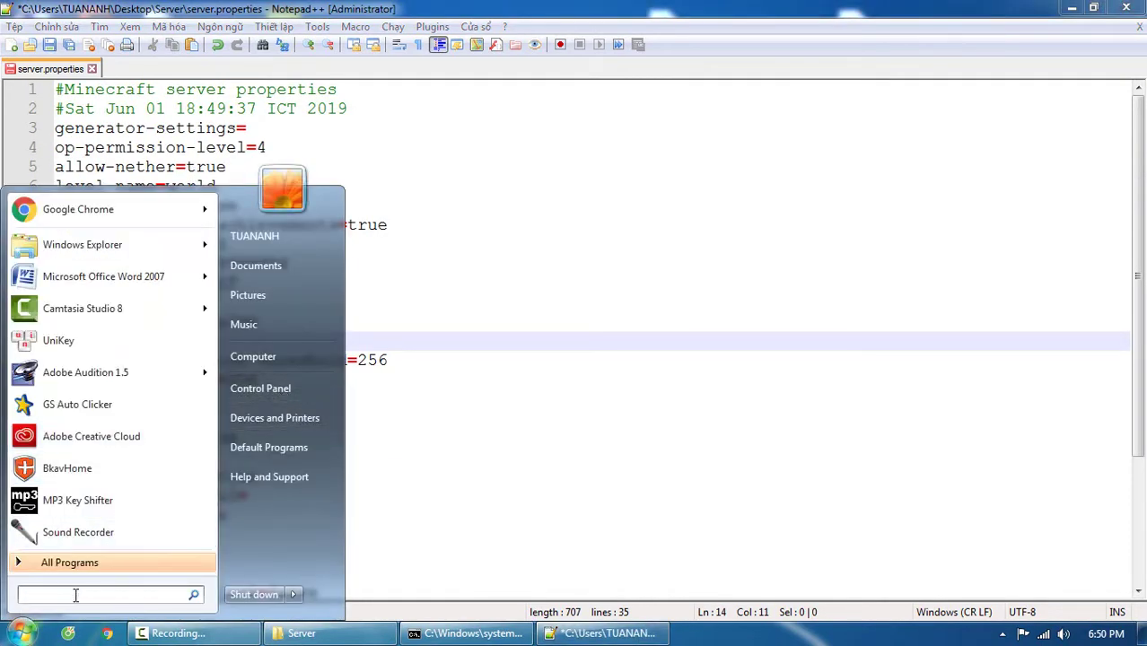
type("cmmd")
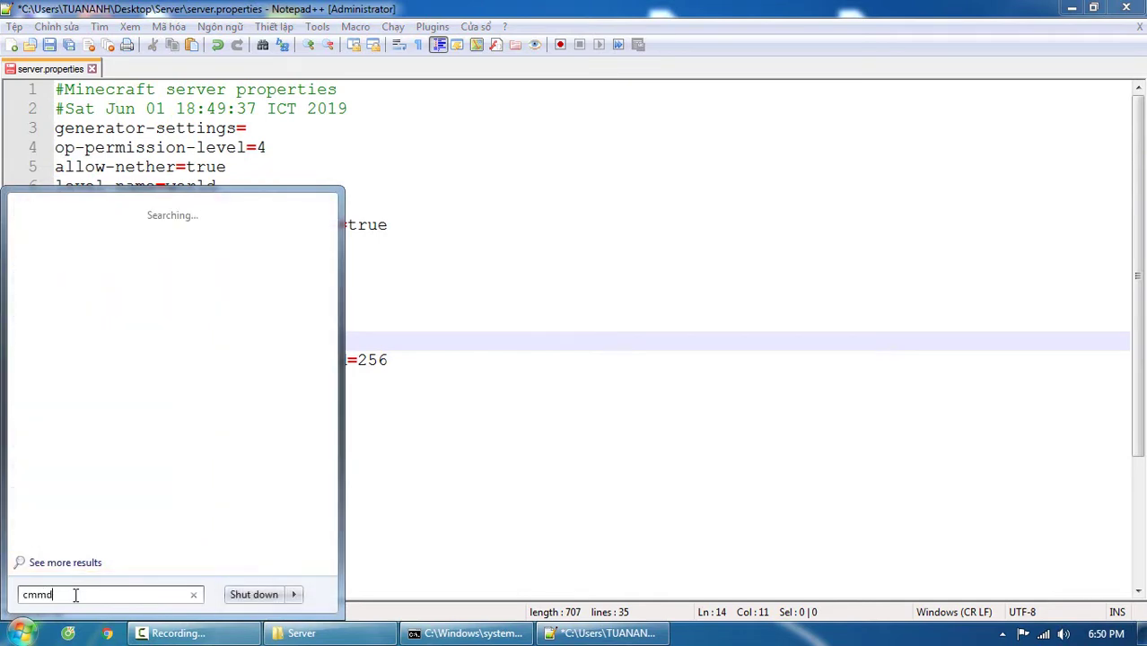
key("BackSpace")
key("BackSpace")
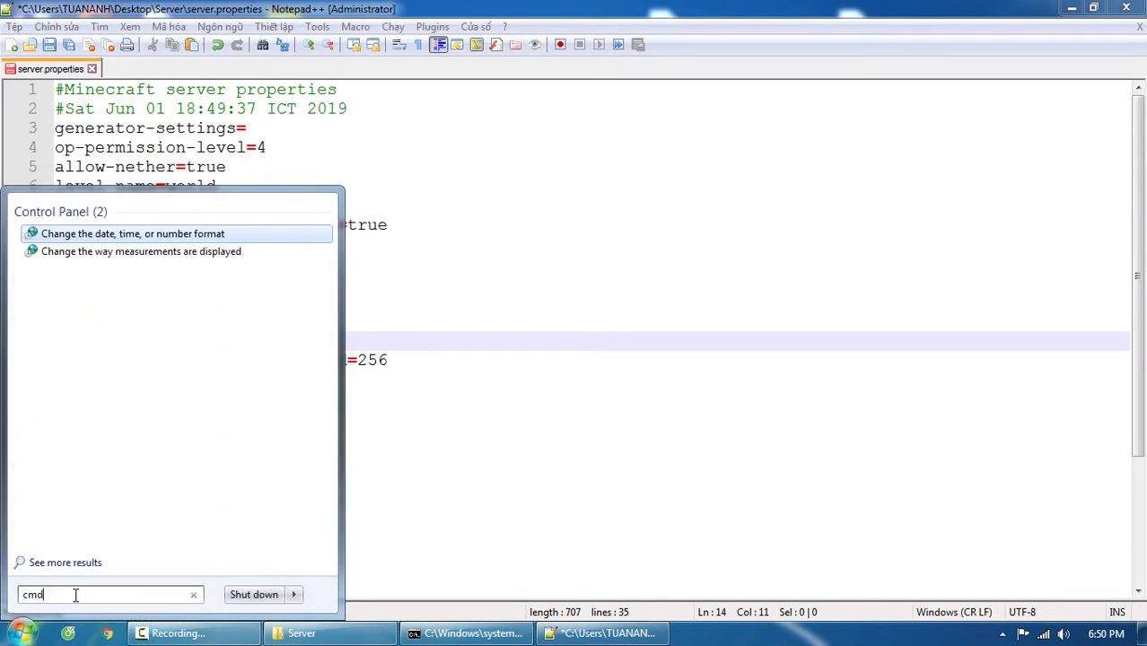
key("Return")
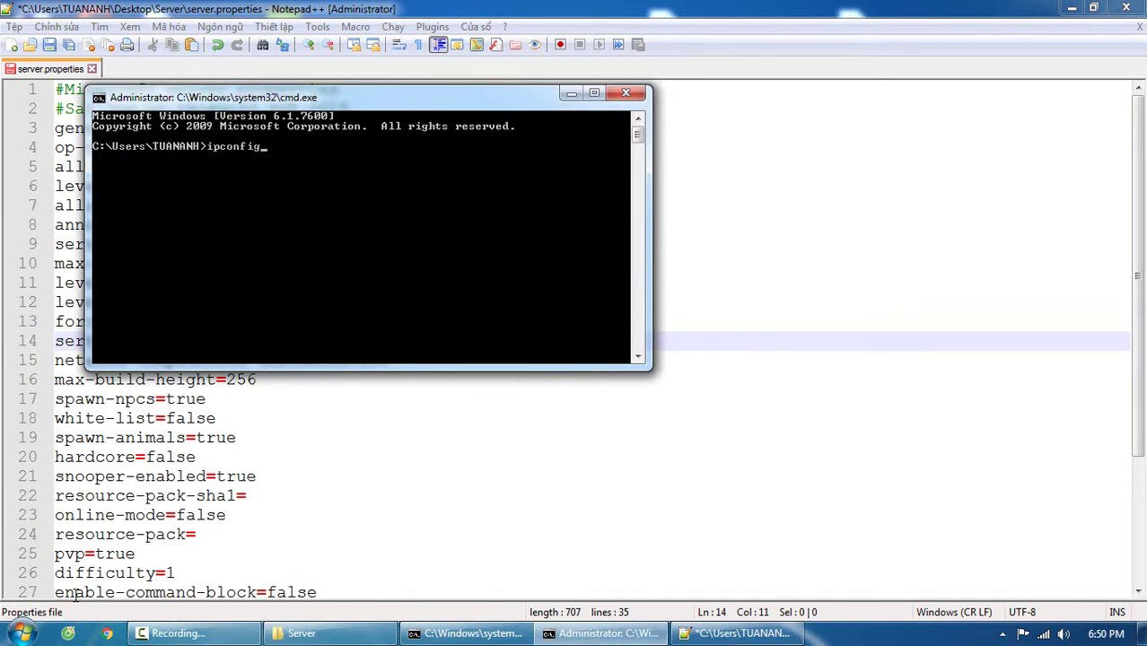
key("Return")
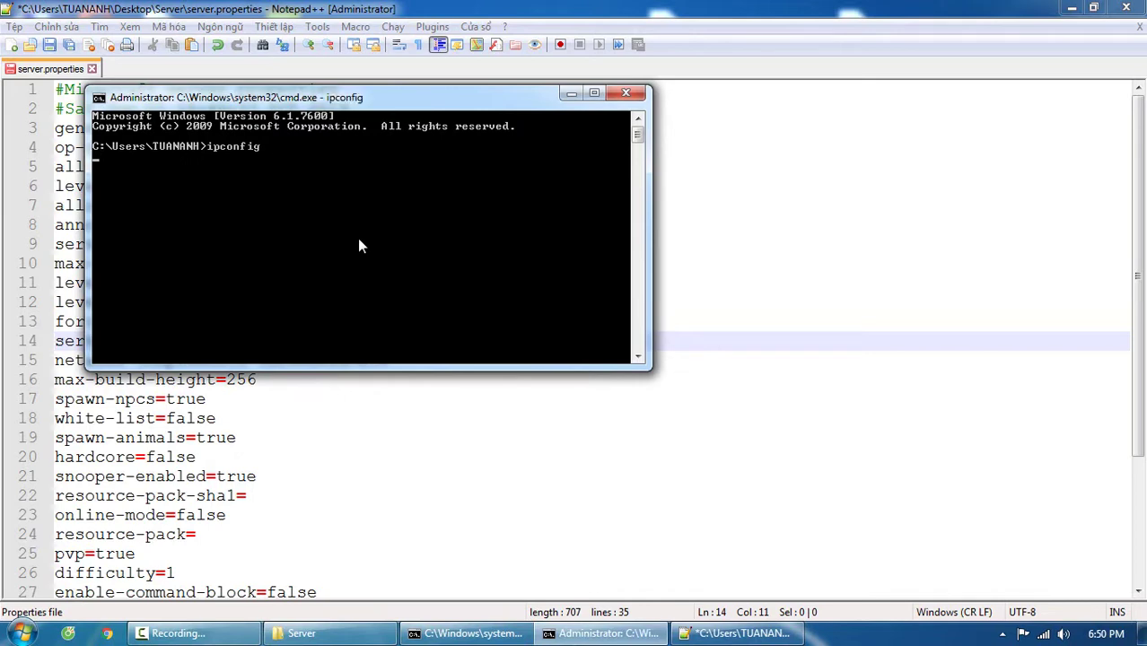
scroll(356, 238, "up", 1)
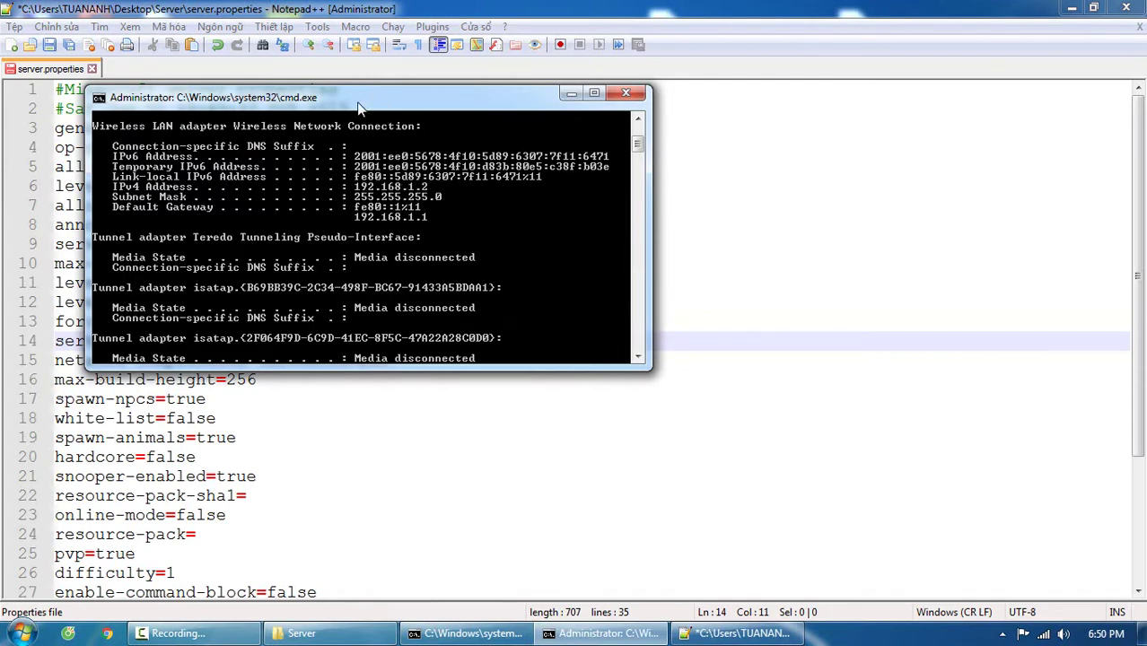
left_click_drag(362, 103, 427, 107)
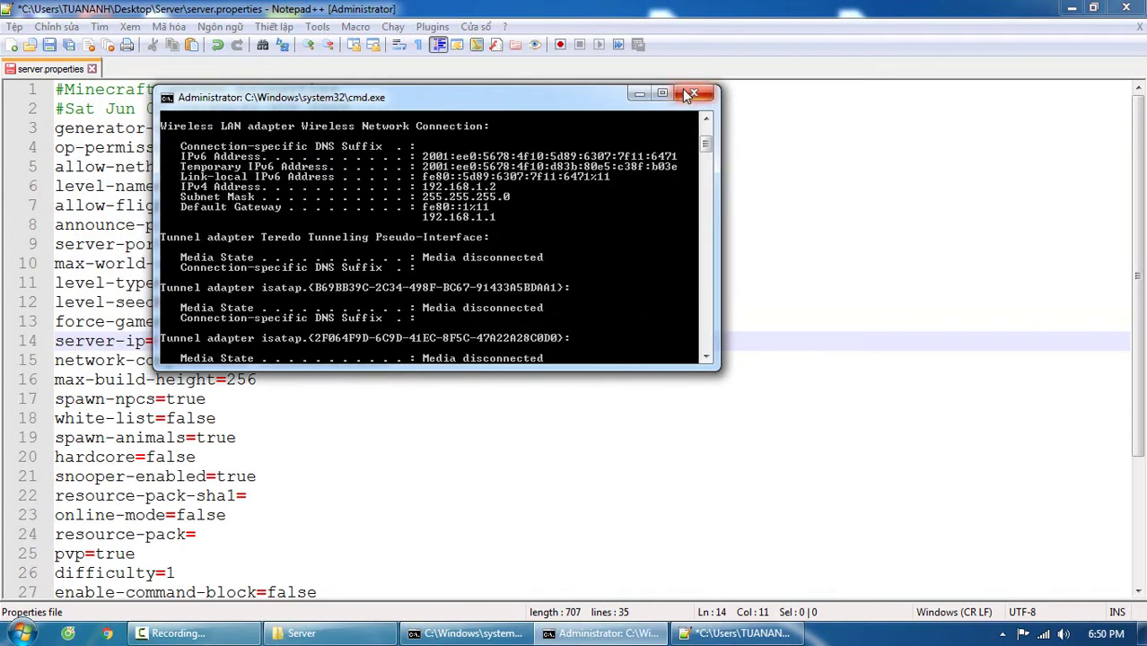
left_click(691, 93)
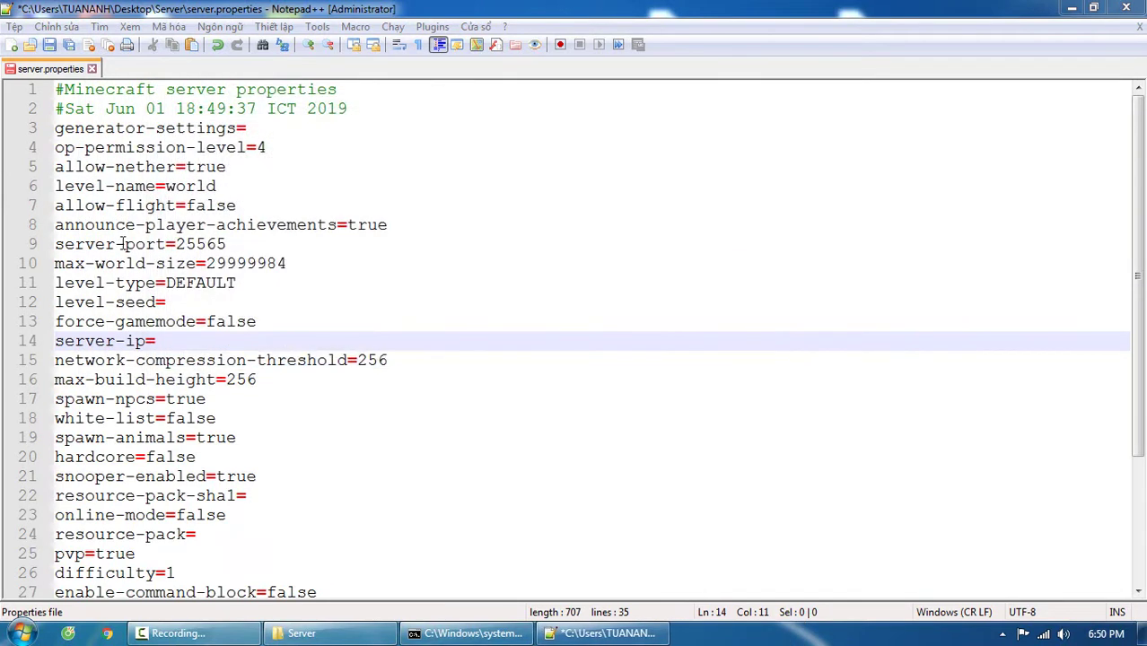
- Set server-ip to 192.168.1.2, declining to reload the externally modified file, and save and close server.properties
left_click(168, 339)
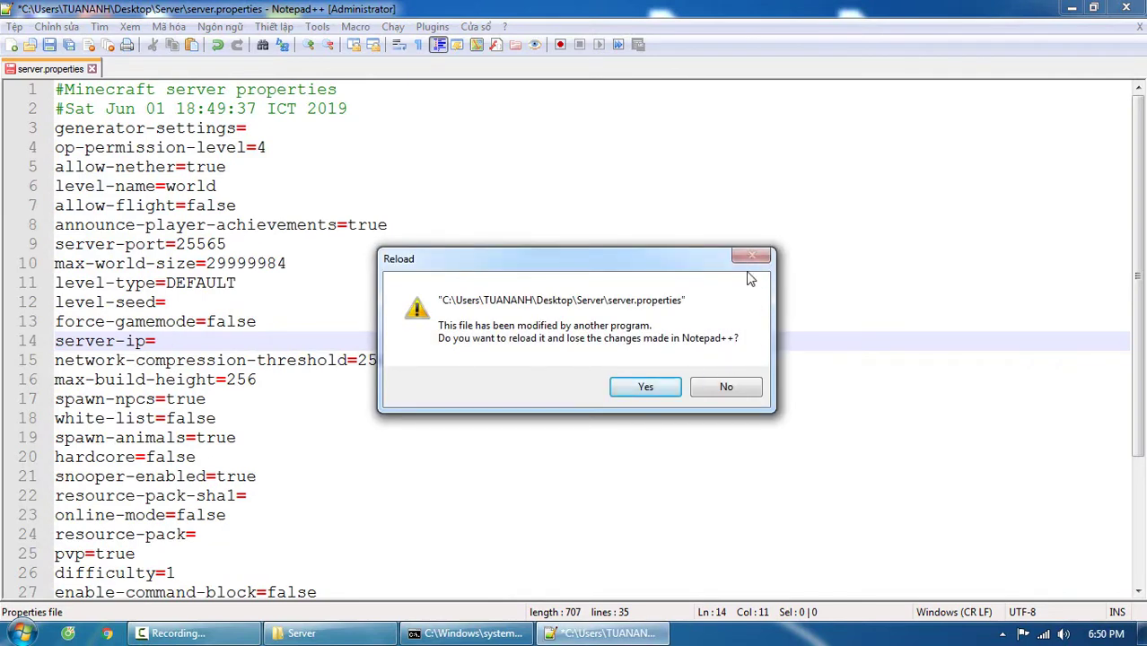
left_click(725, 386)
type("1")
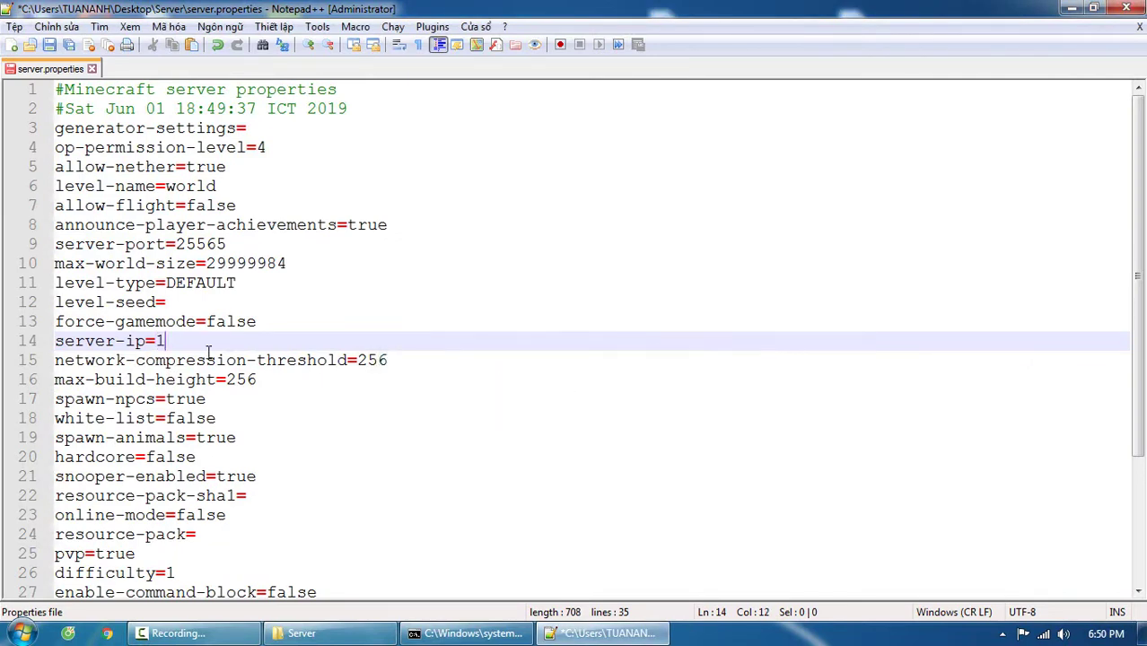
type("92.168.1")
type(".2")
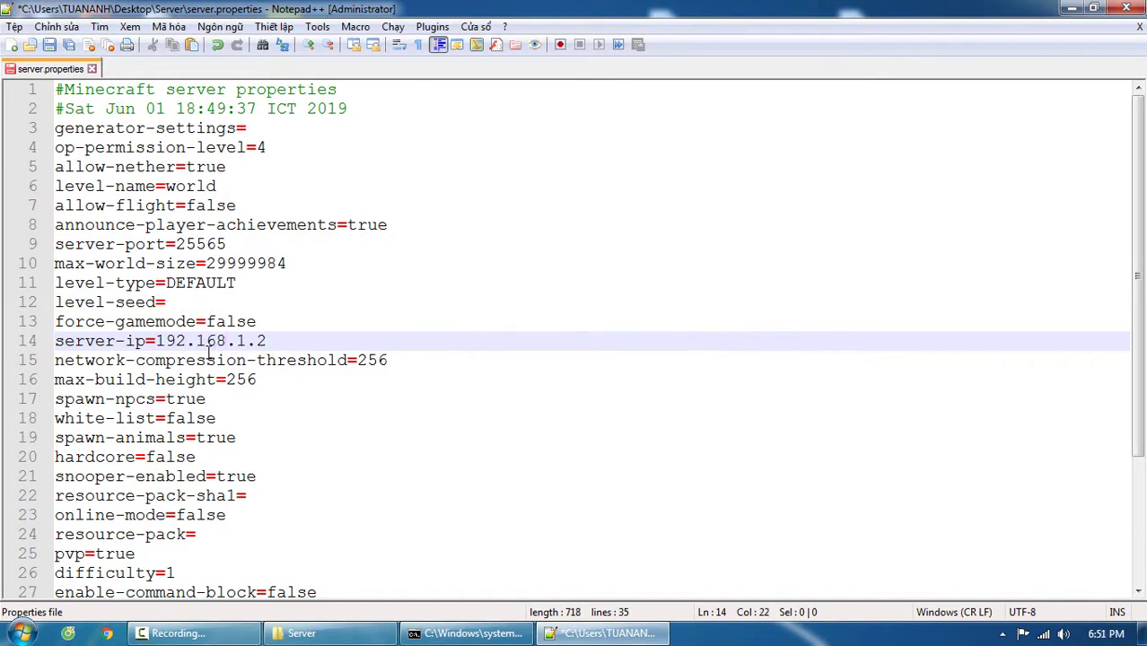
key("ctrl+s")
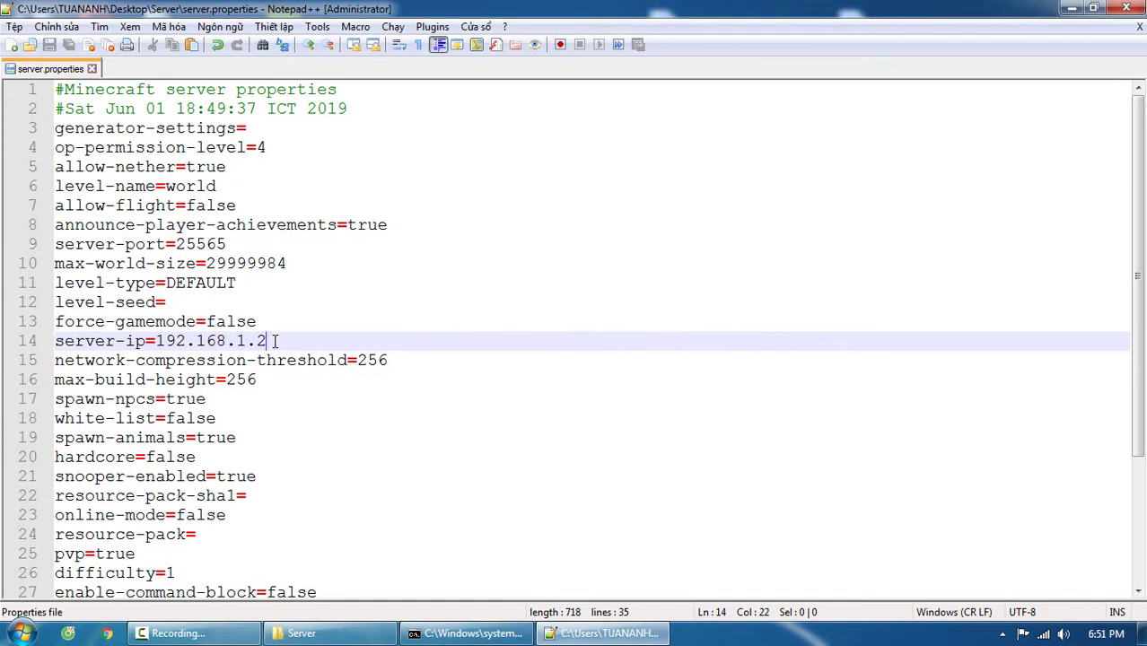
left_click_drag(266, 361, 155, 341)
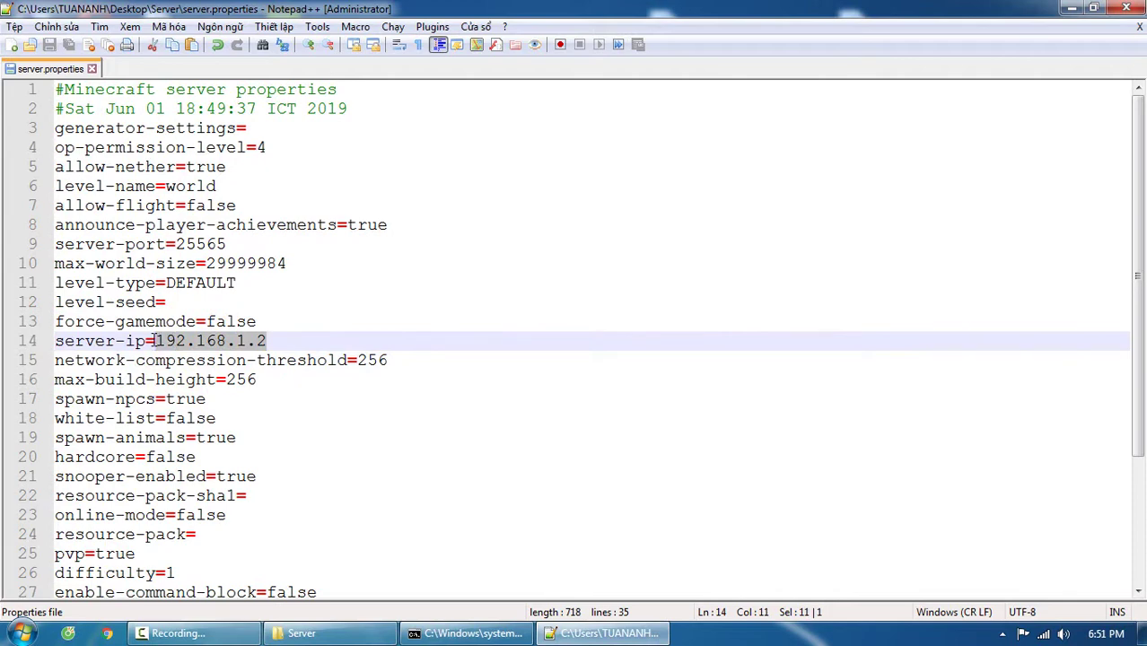
left_click(1139, 8)
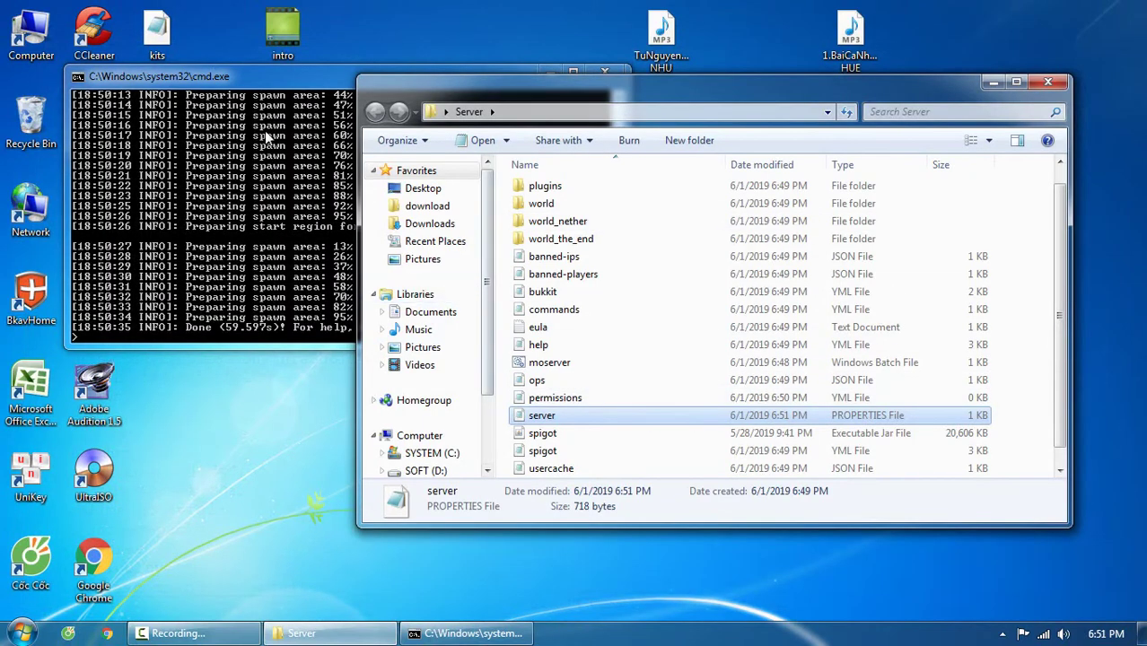
- Look through the generated files in the Server folder and the contents of its plugins folder
scroll(574, 373, "down", 1)
scroll(584, 235, "up", 1)
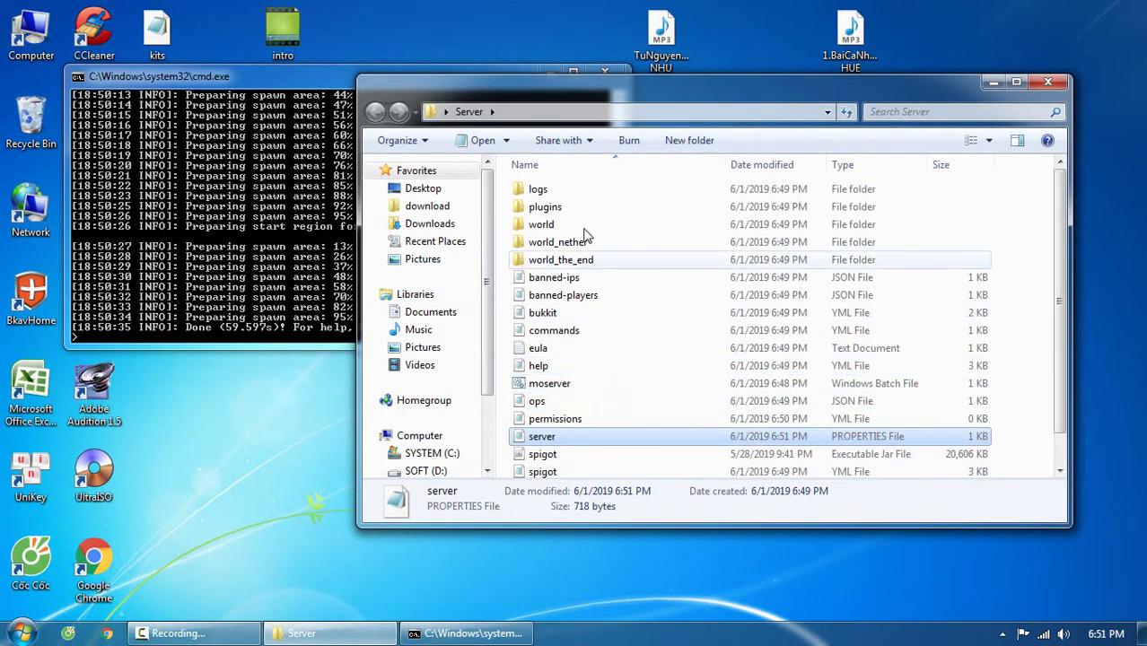
double_click(579, 212)
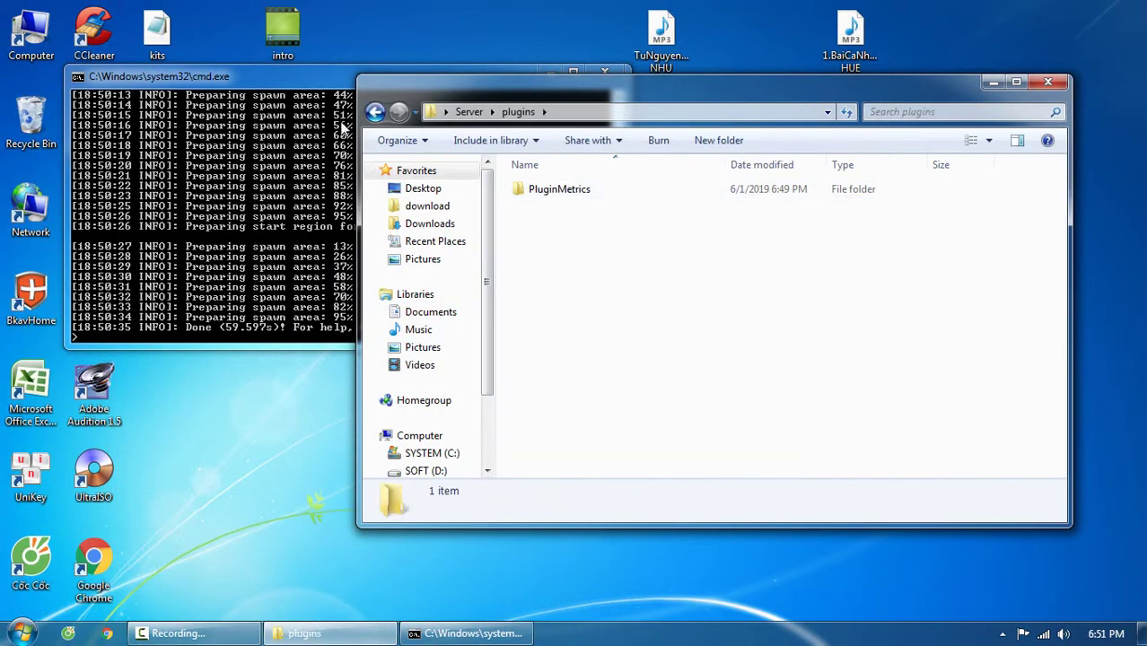
left_click(375, 111)
scroll(601, 420, "down", 1)
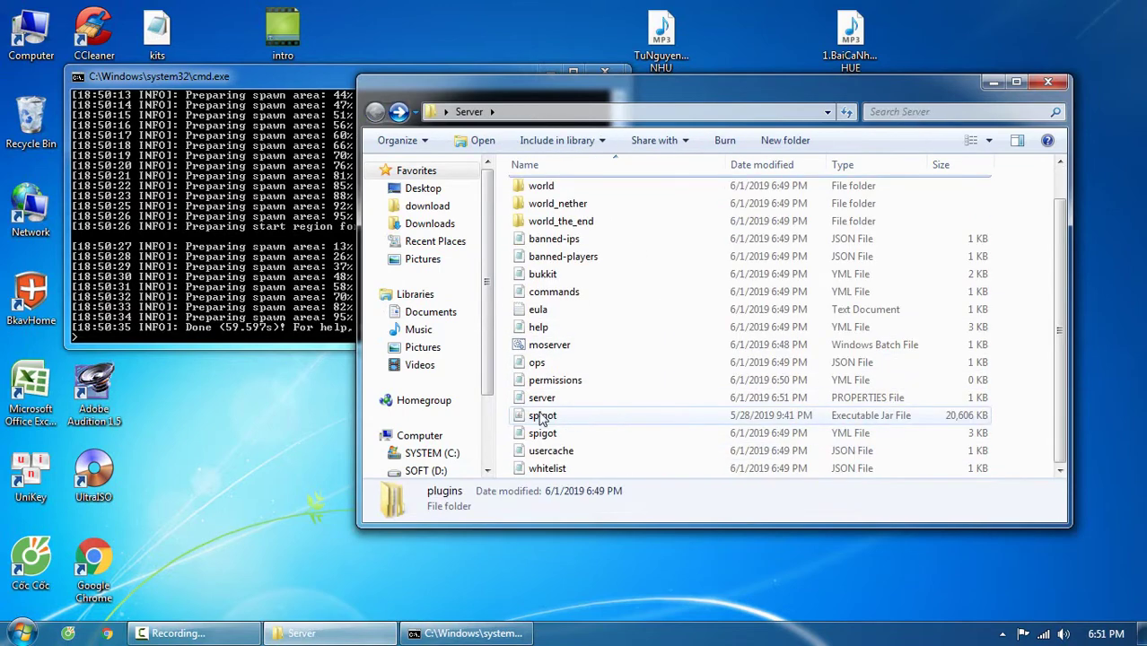
- Reload the running server from its console with the reload command
left_click(191, 336)
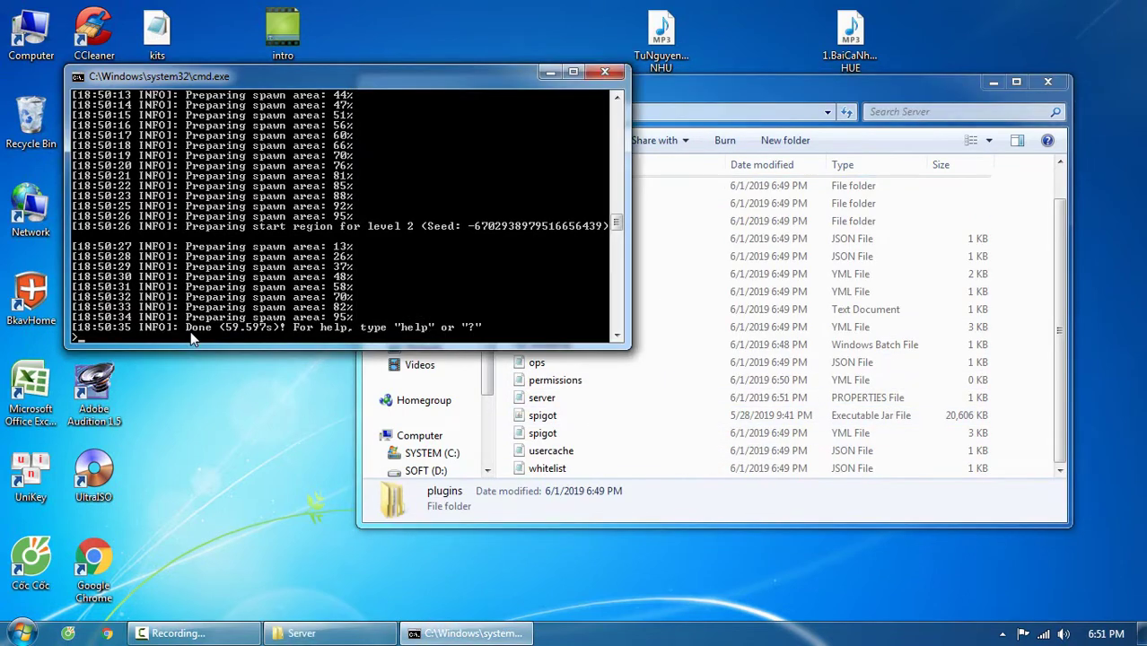
type("reload")
key("Return")
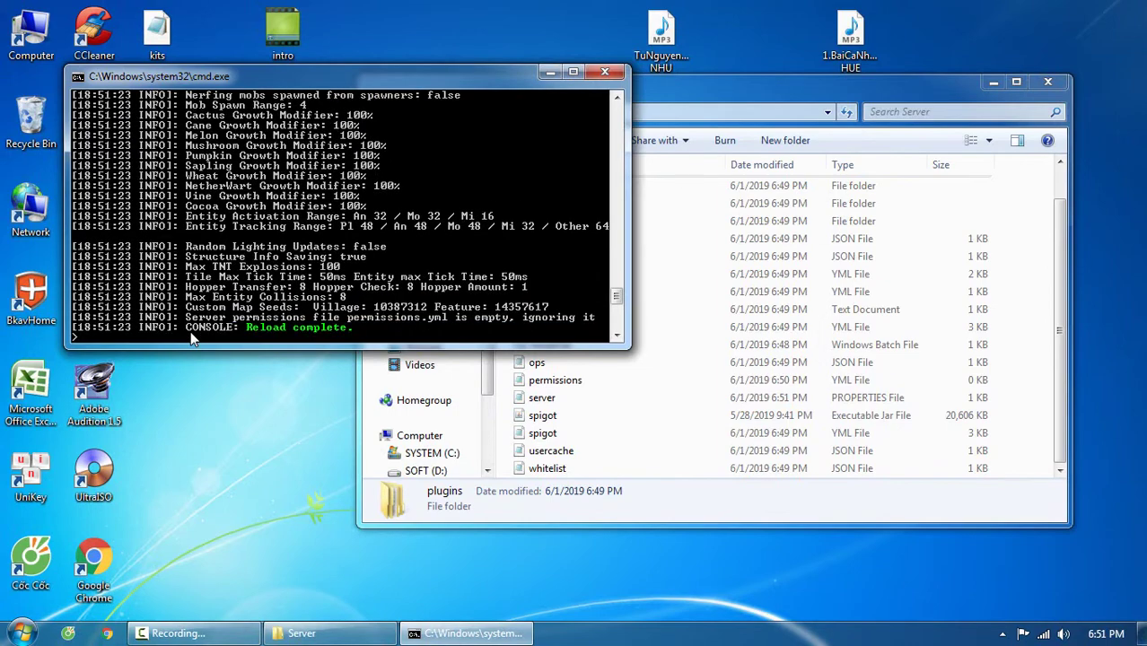
left_click(188, 428)
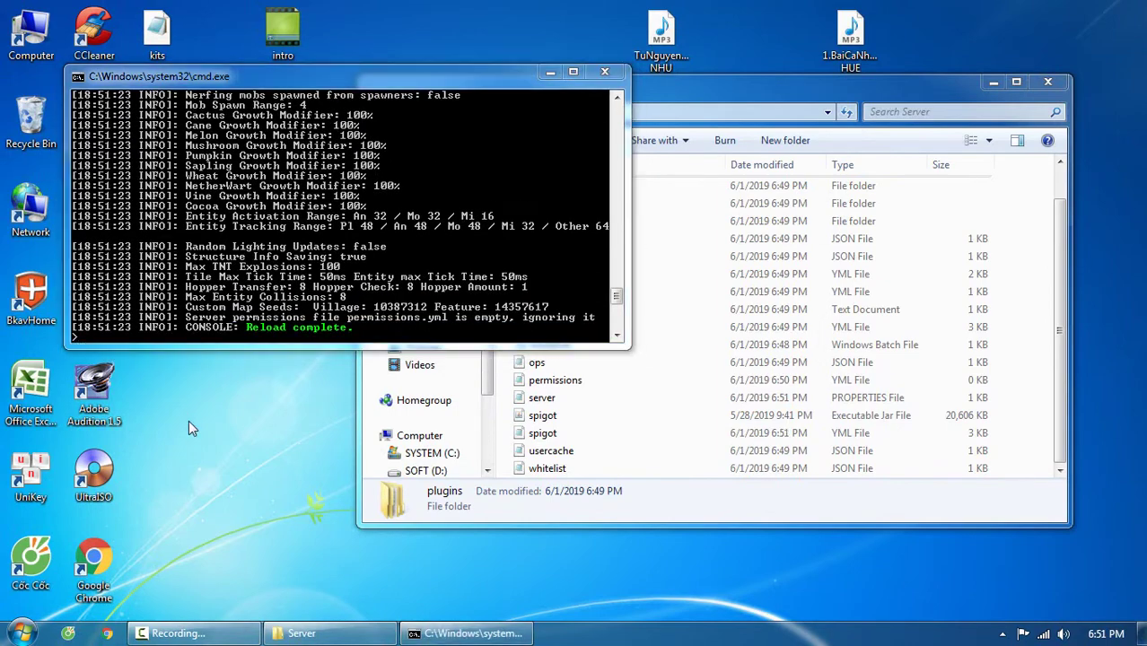
- Minimize the console and Server folder windows and launch Shiginima Launcher SE v4200 from the desktop
left_click(549, 72)
left_click(993, 82)
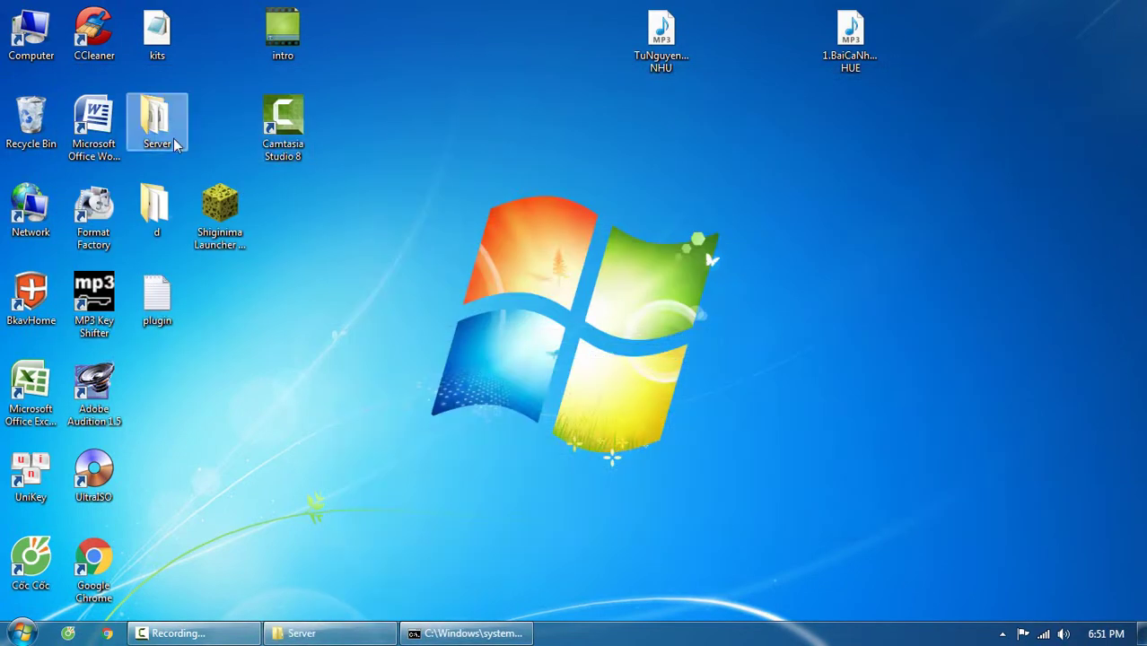
double_click(204, 213)
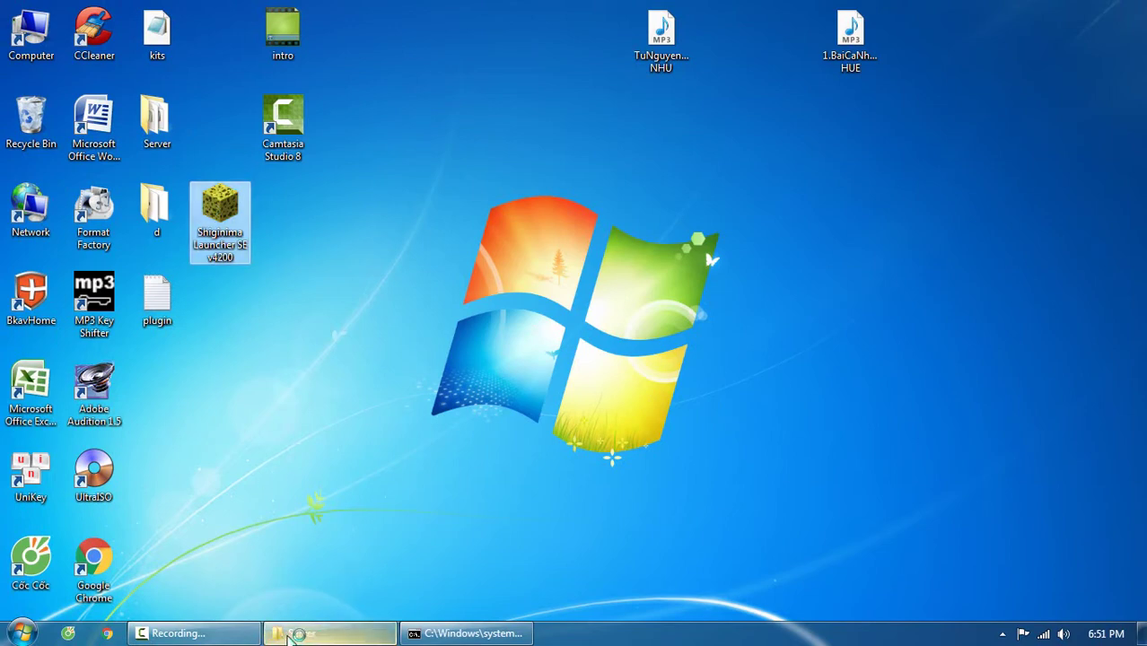
left_click(377, 633)
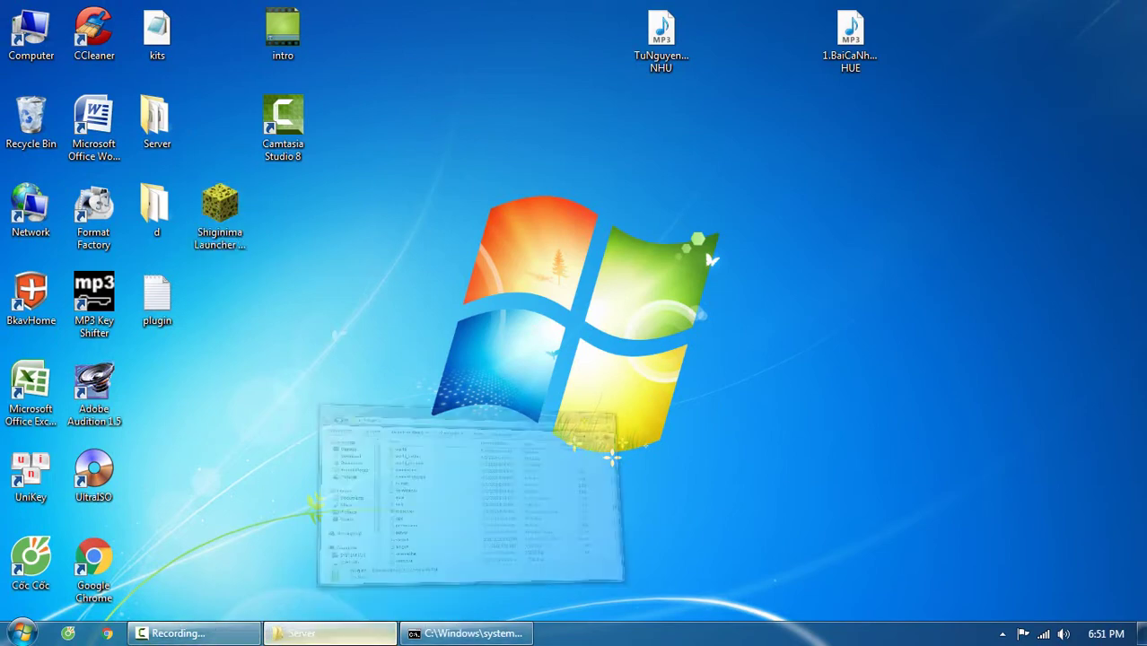
- Open the multiplayer server list in Minecraft 1.10.2 and maximize the game window
left_click(444, 633)
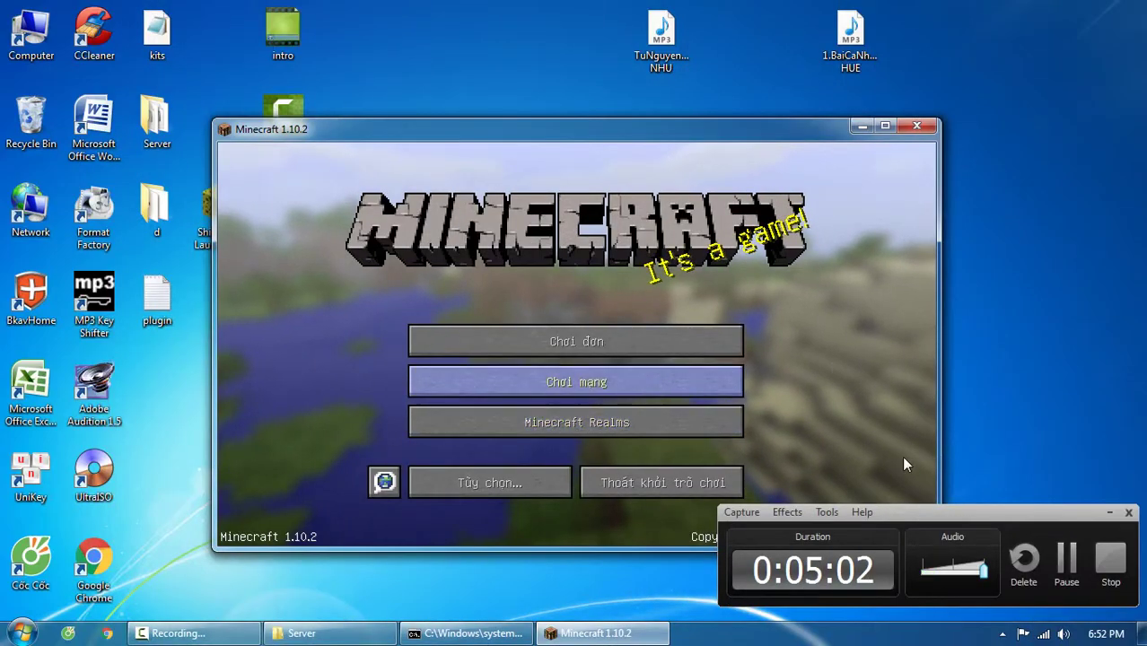
left_click(644, 386)
left_click(885, 127)
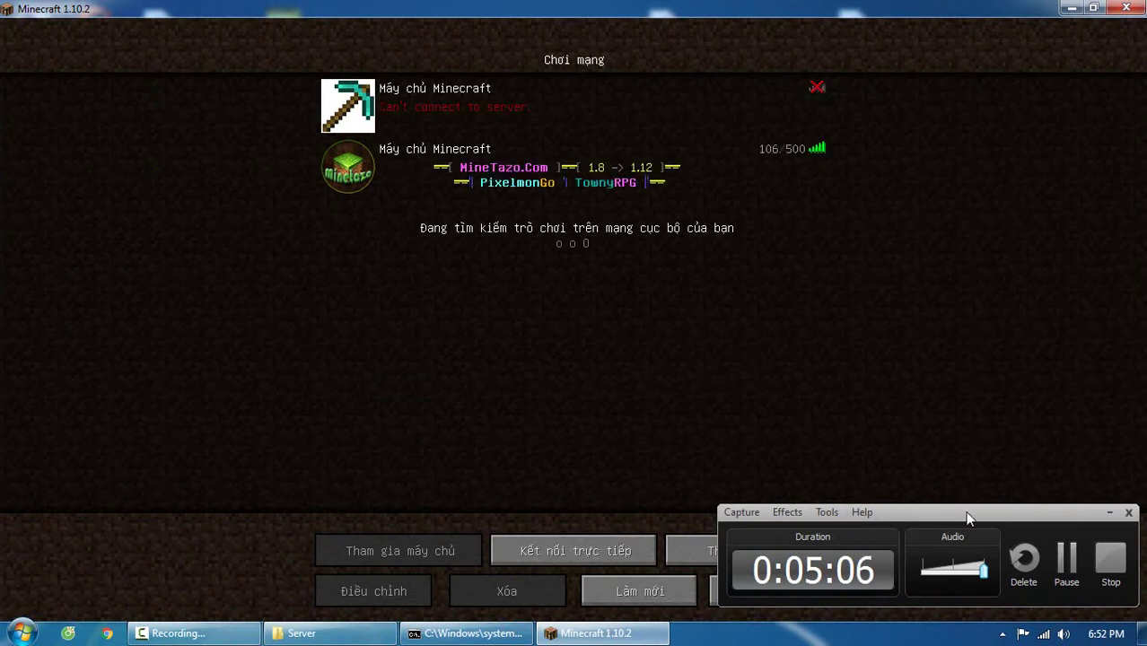
left_click_drag(965, 512, 961, 580)
- Add a server entry with the address 192.168.1.2 to the multiplayer list, keeping the default server name
left_click(779, 557)
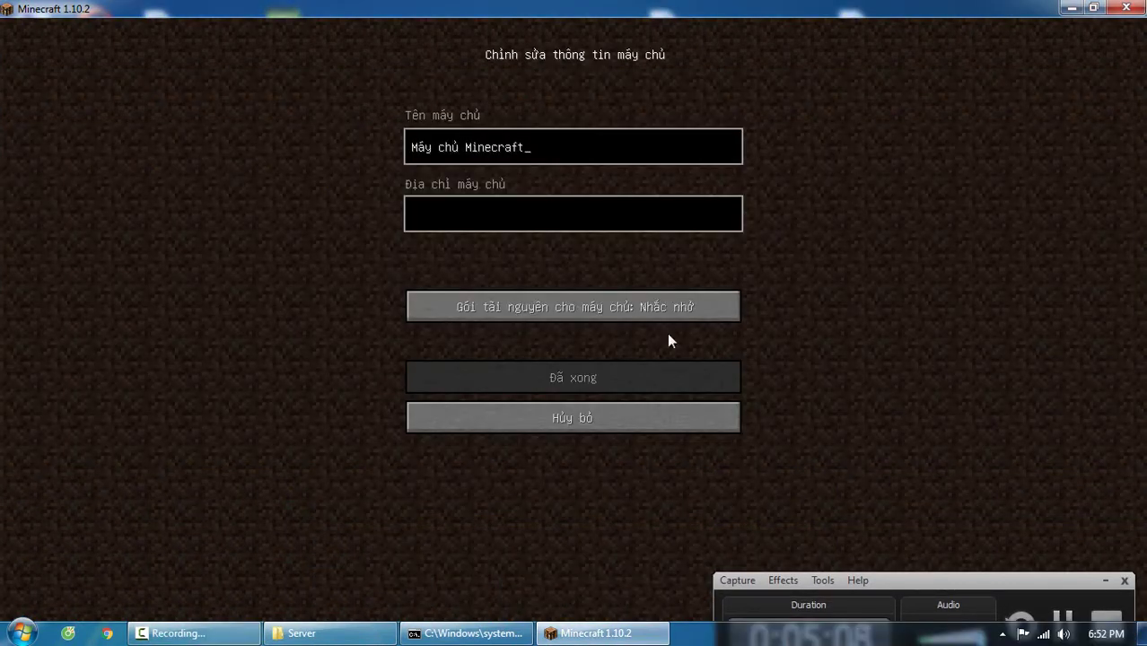
left_click(516, 222)
type("192.169")
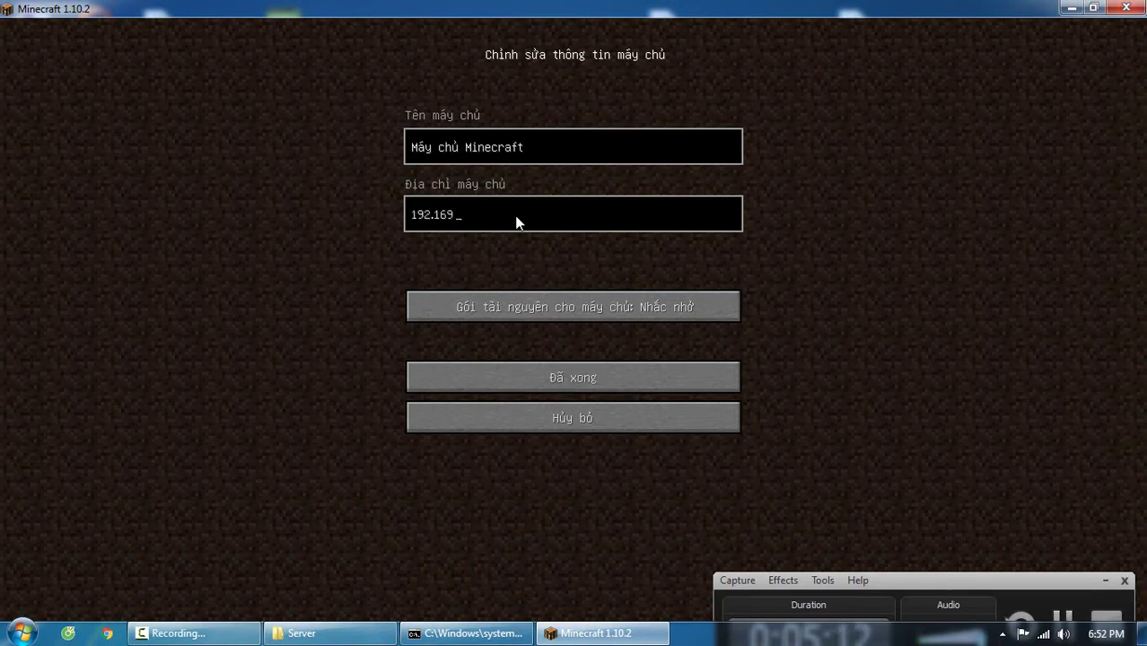
type(".1")
key("BackSpace")
type("8.1.2")
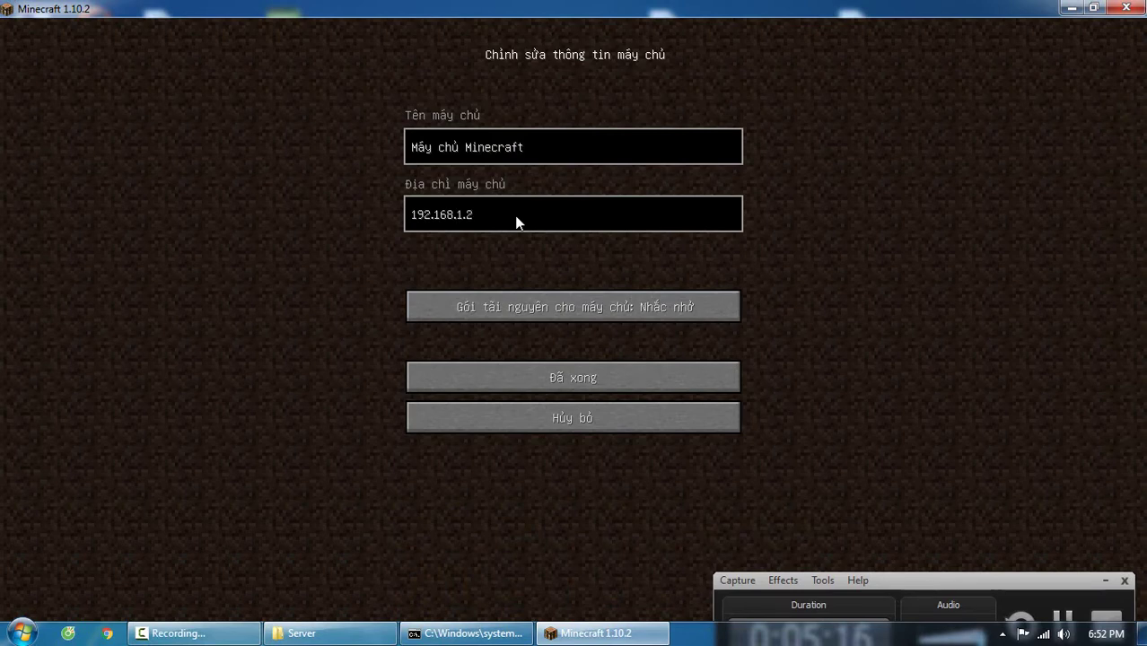
key("Return")
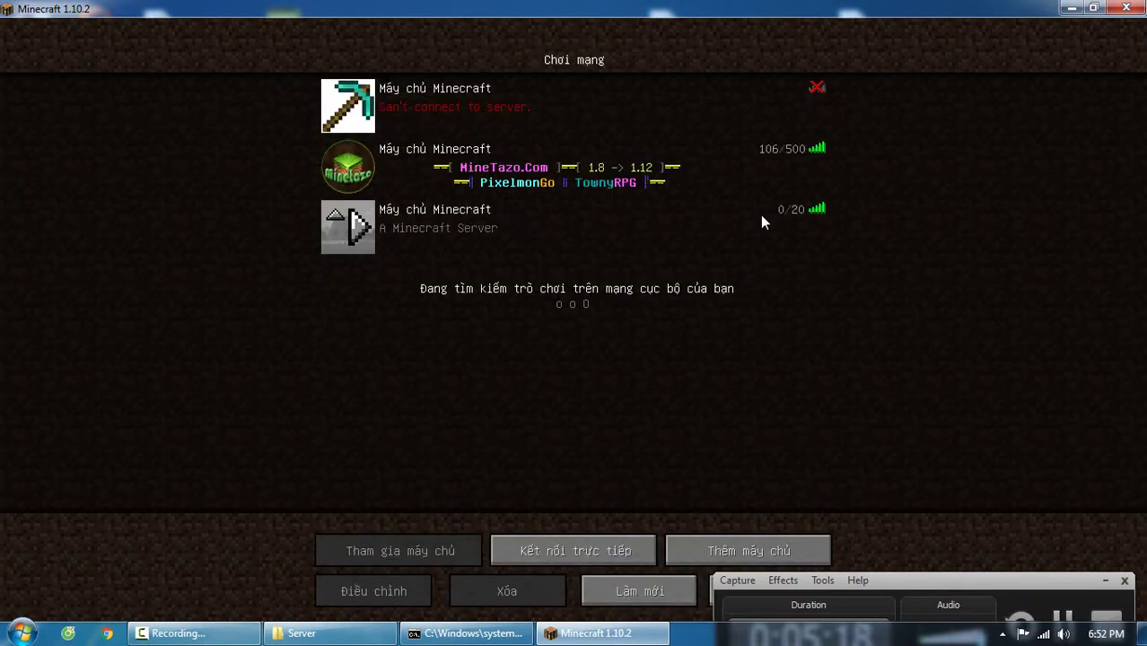
- Check the server console, return to Minecraft and join the newly added third server in the list
mouse_move(821, 209)
left_click(466, 633)
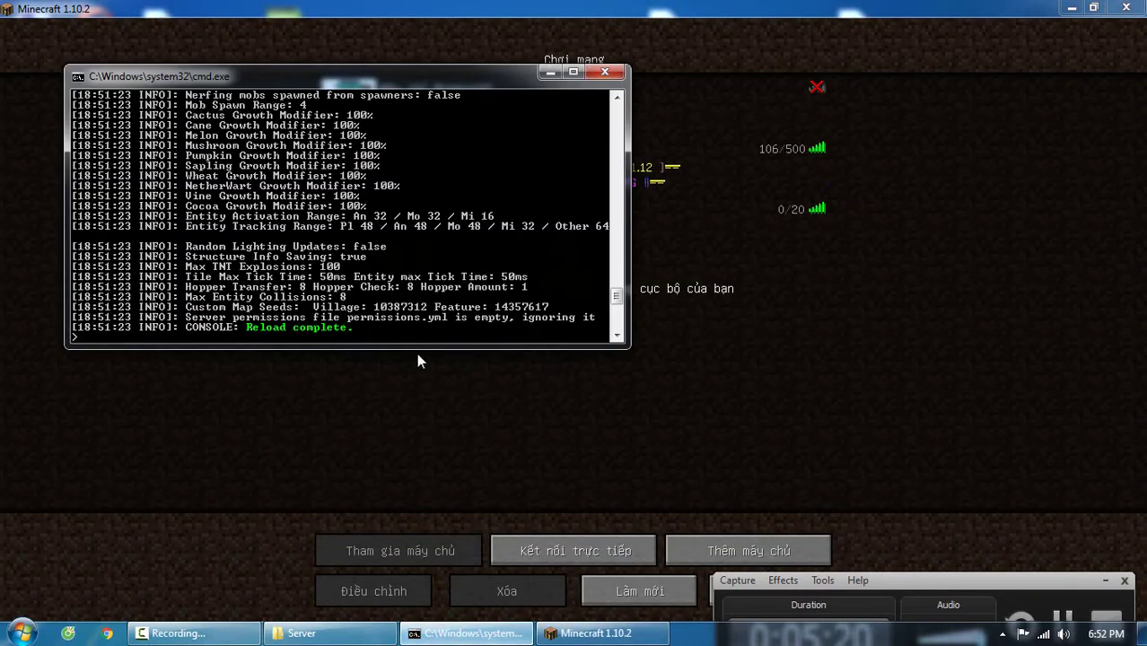
key("alt+Tab")
left_click(368, 235)
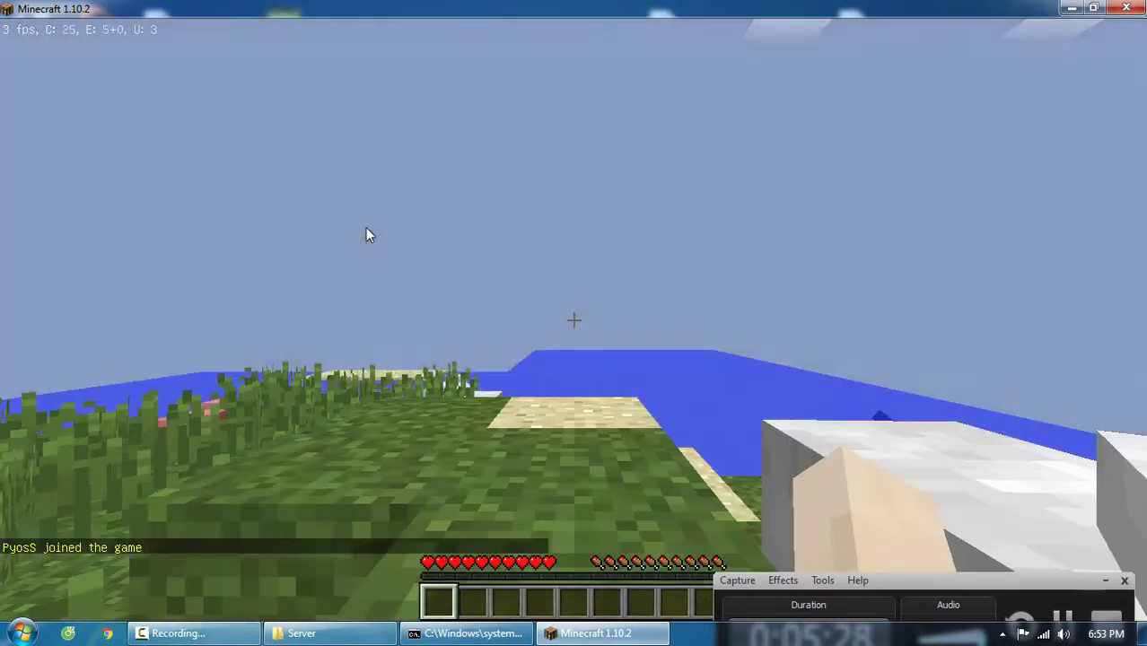
- Inspect the character's inventory and the online player list, and walk forward through the grass
key("e")
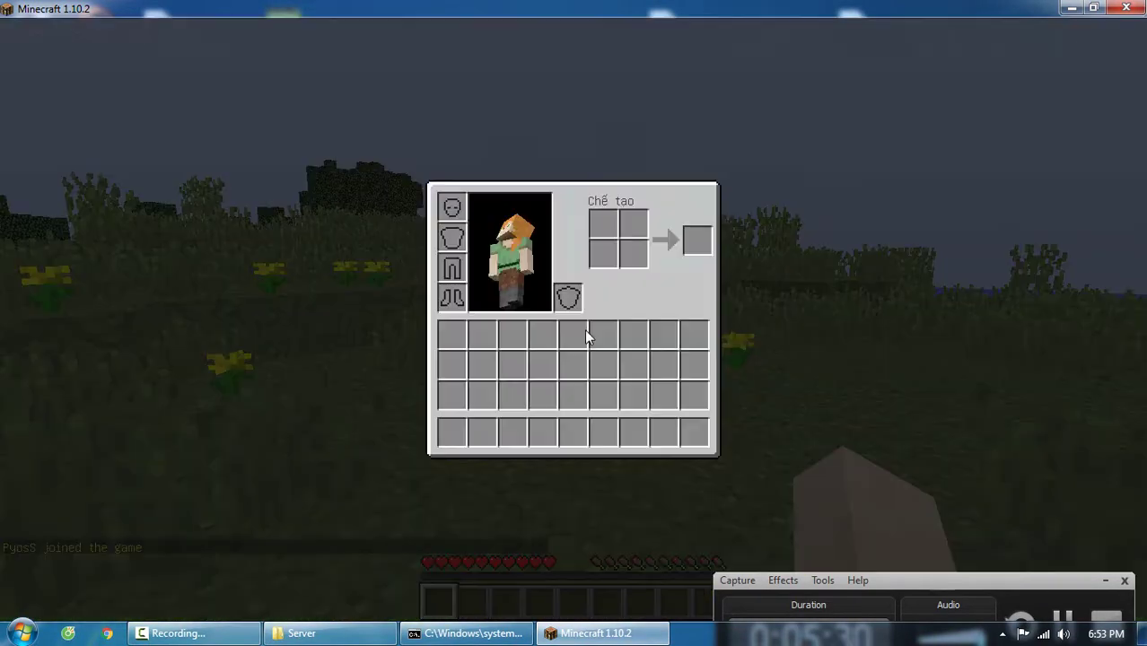
left_click(1105, 580)
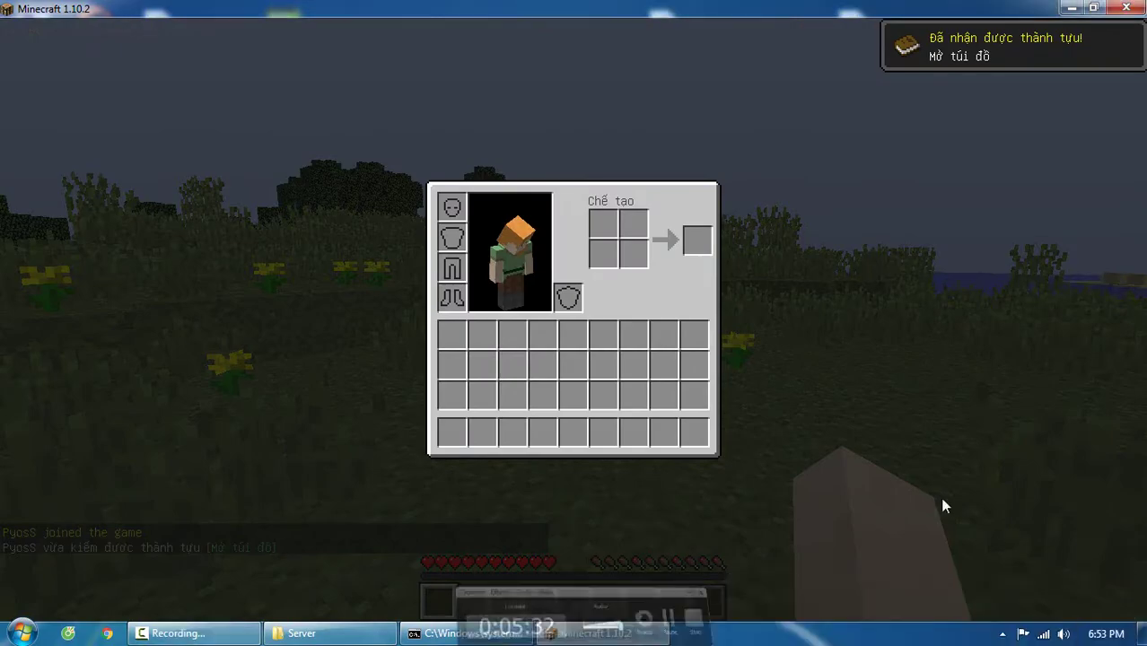
key("e")
key("Tab")
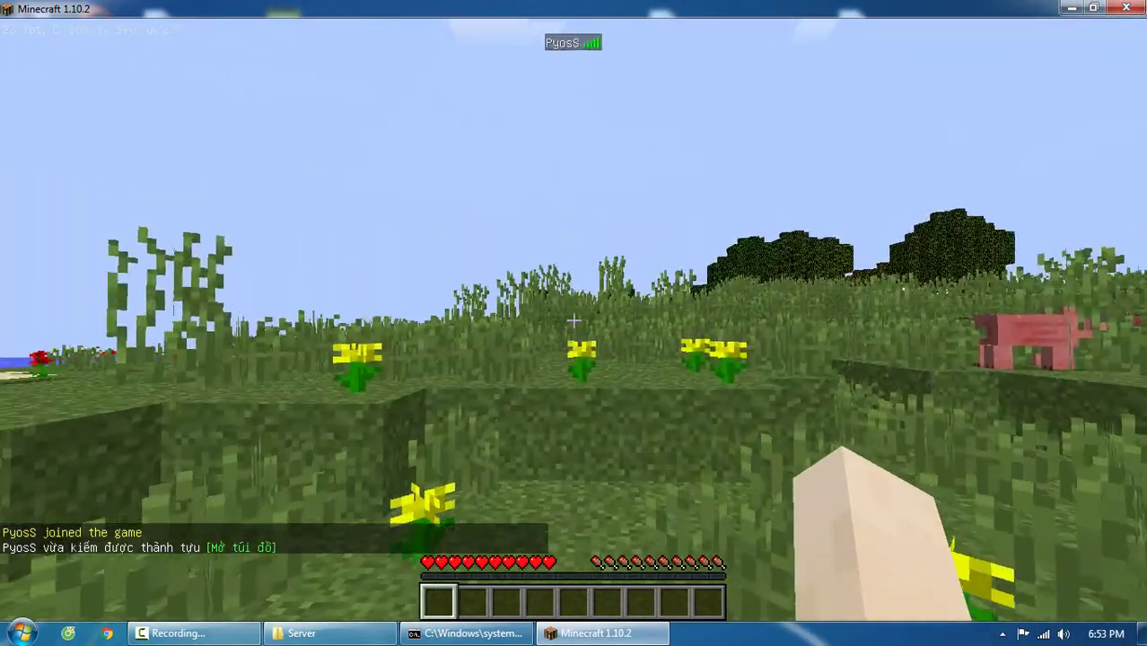
key("w")
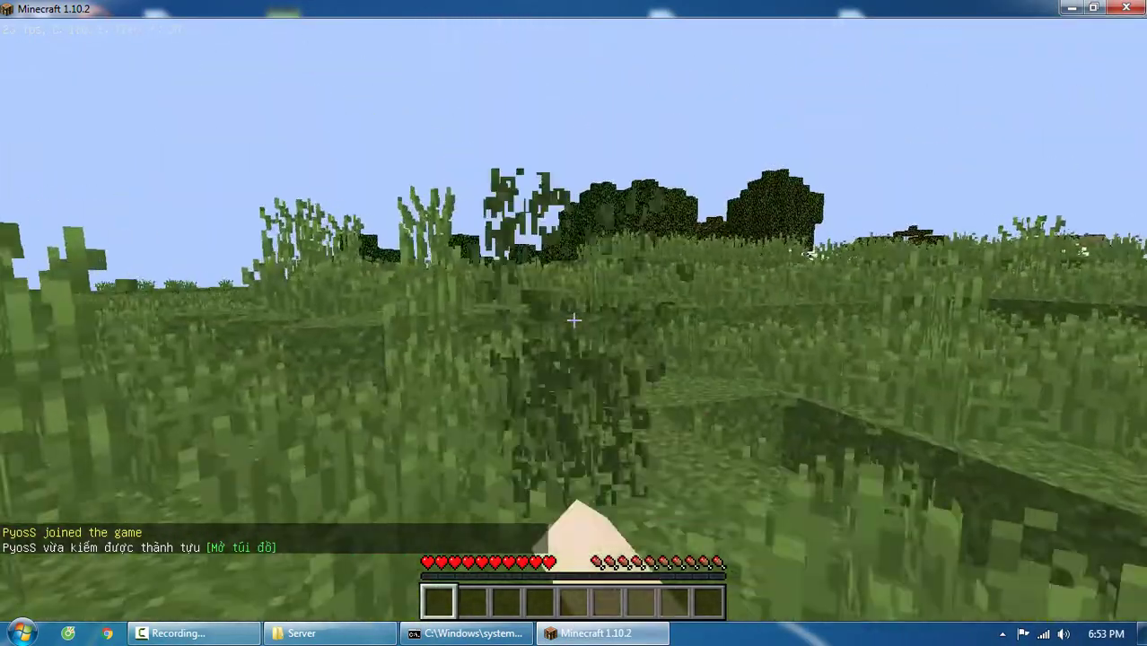
key("w")
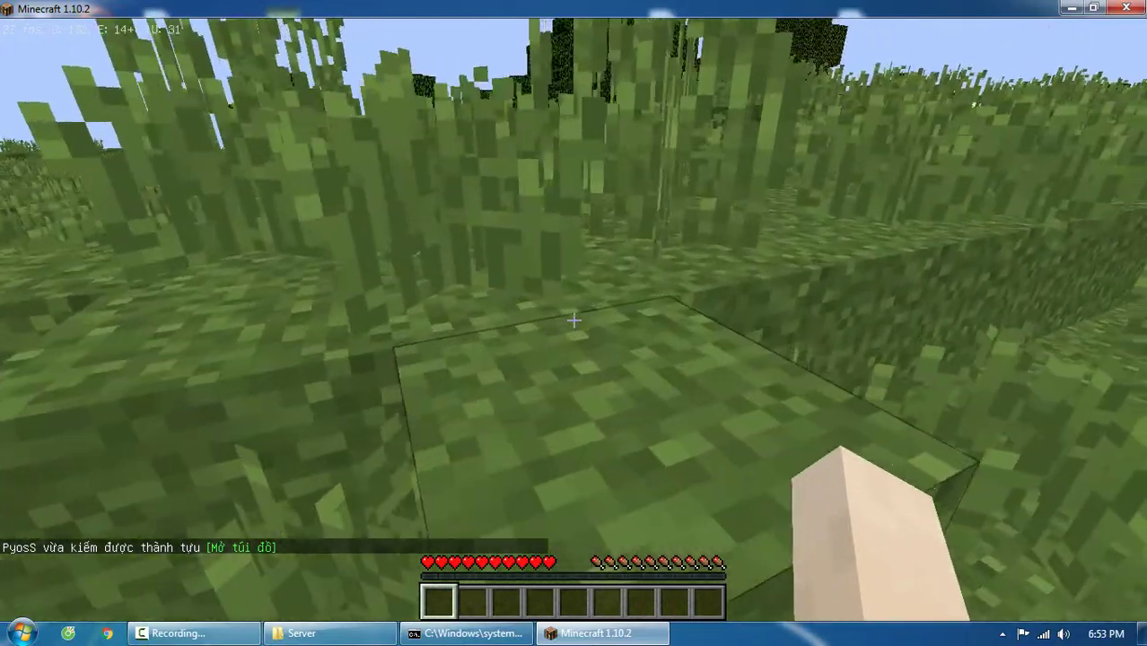
- Grant the joined player operator rights with the op command in the server console and return to Minecraft
key("alt+Tab")
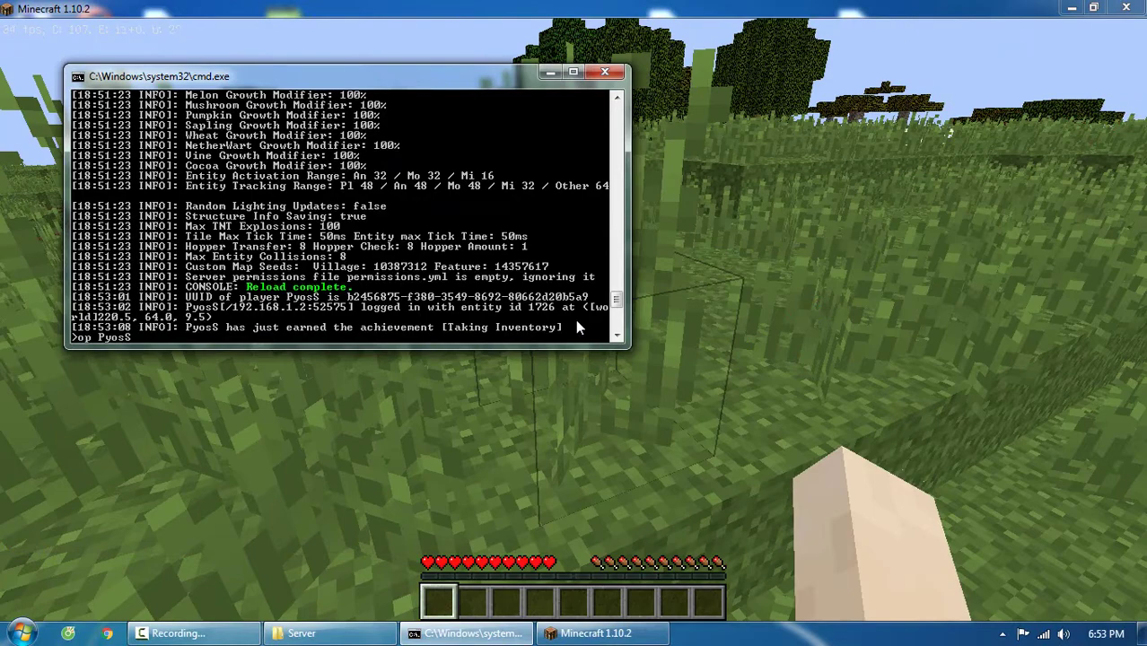
type("op PyosS")
key("Return")
key("alt+Tab")
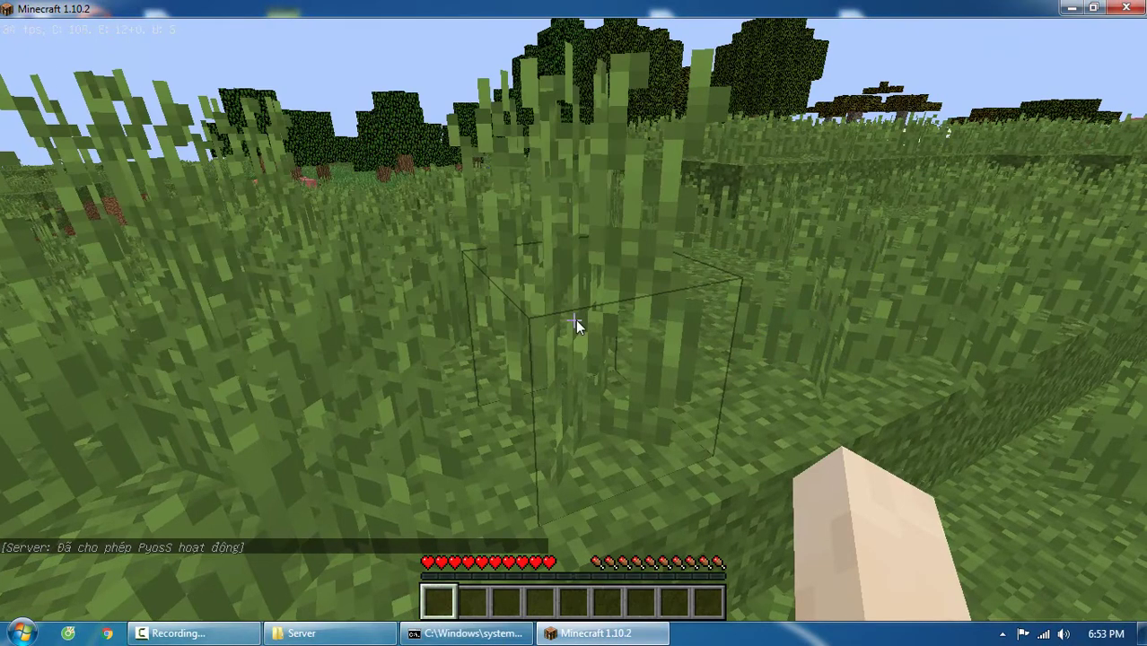
- Switch the player to creative mode with the chat command /gamemode 1
type("w/ga")
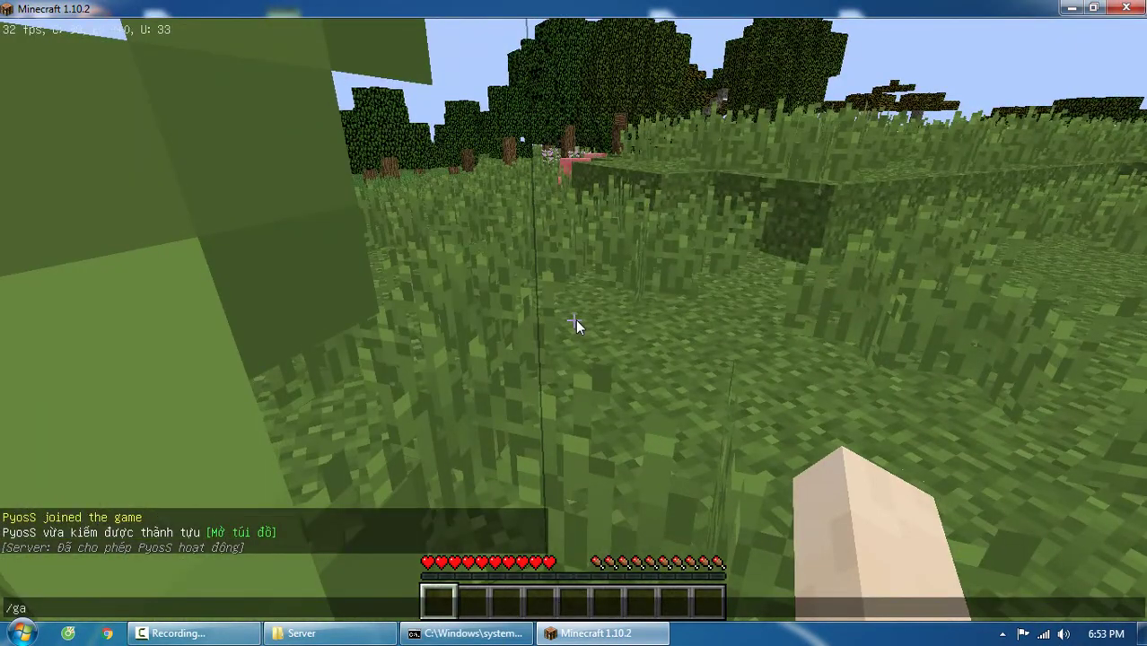
type("memode 1")
key("Return")
- Fly around the world in creative mode to view the terrain, and try hitting the grass
key("space")
key("space")
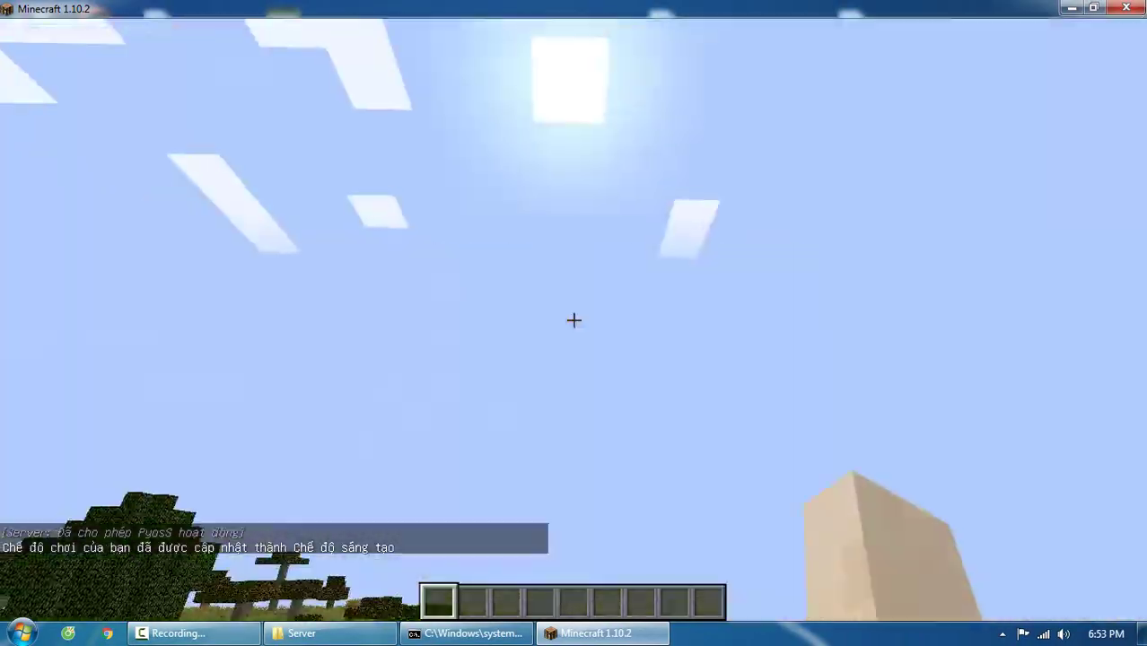
key("w")
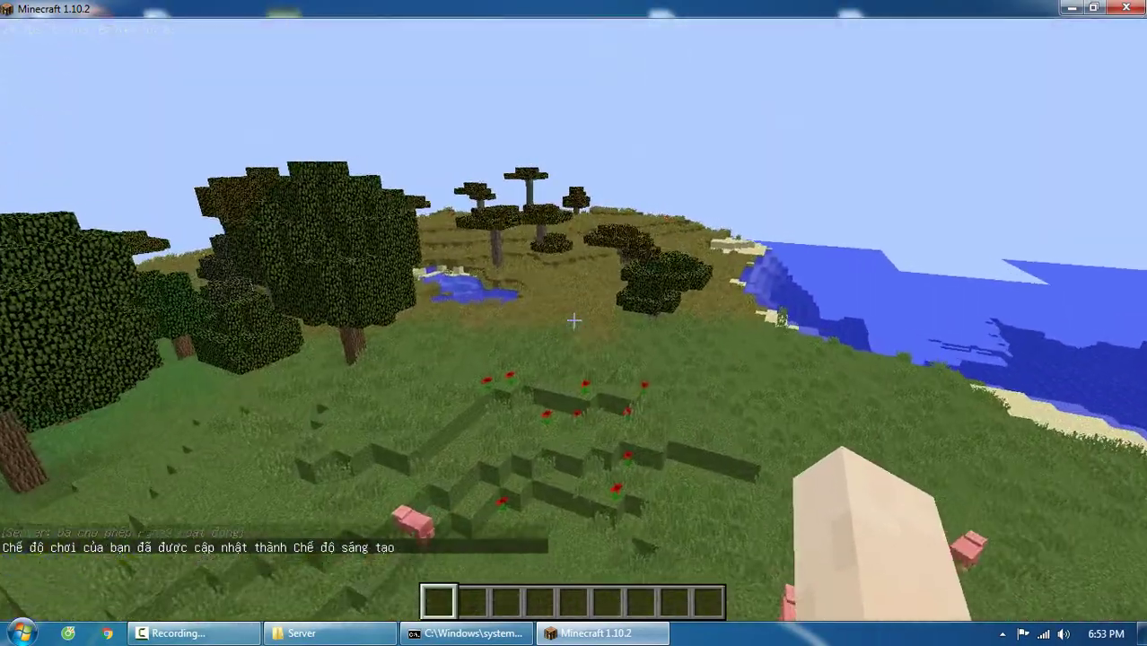
key("w")
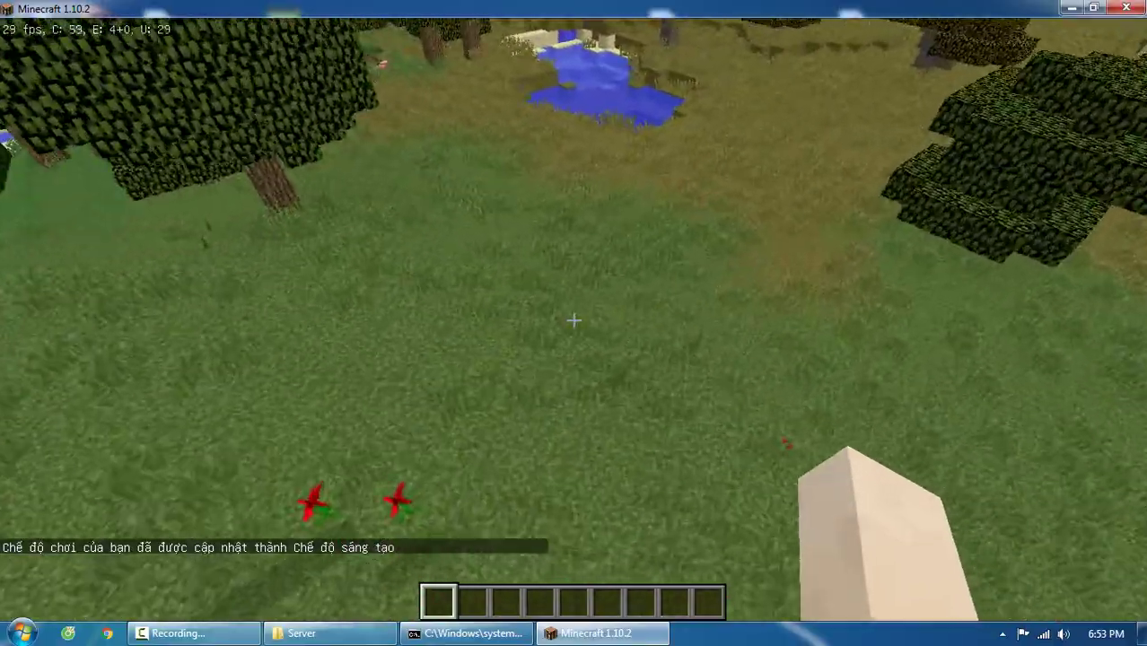
key("shift")
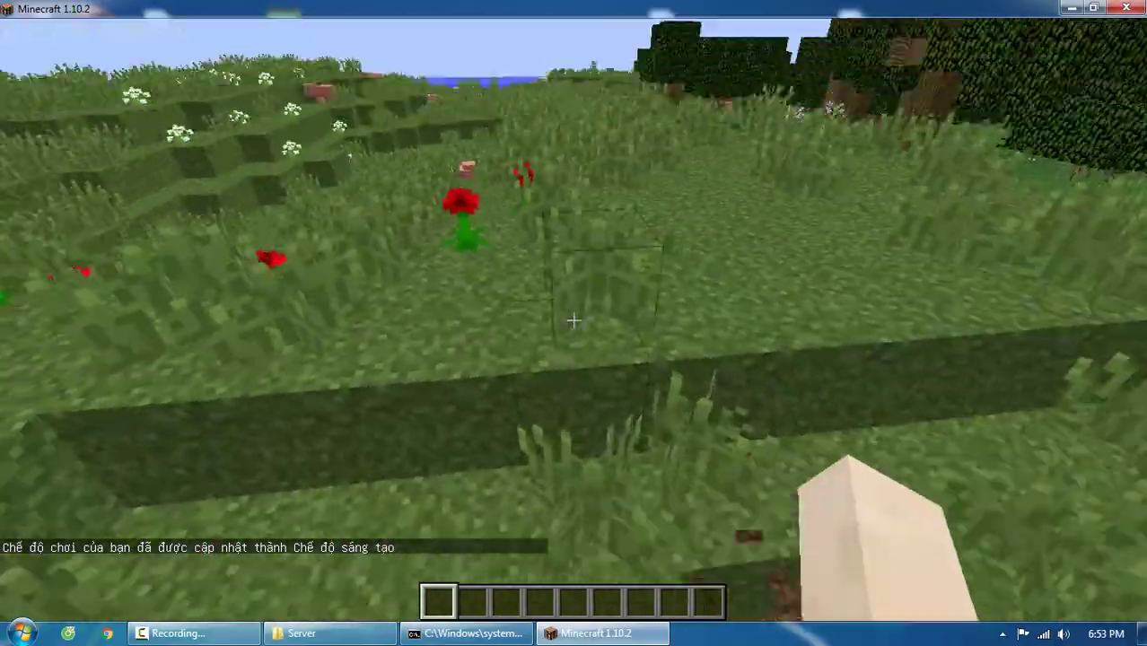
left_click(573, 320)
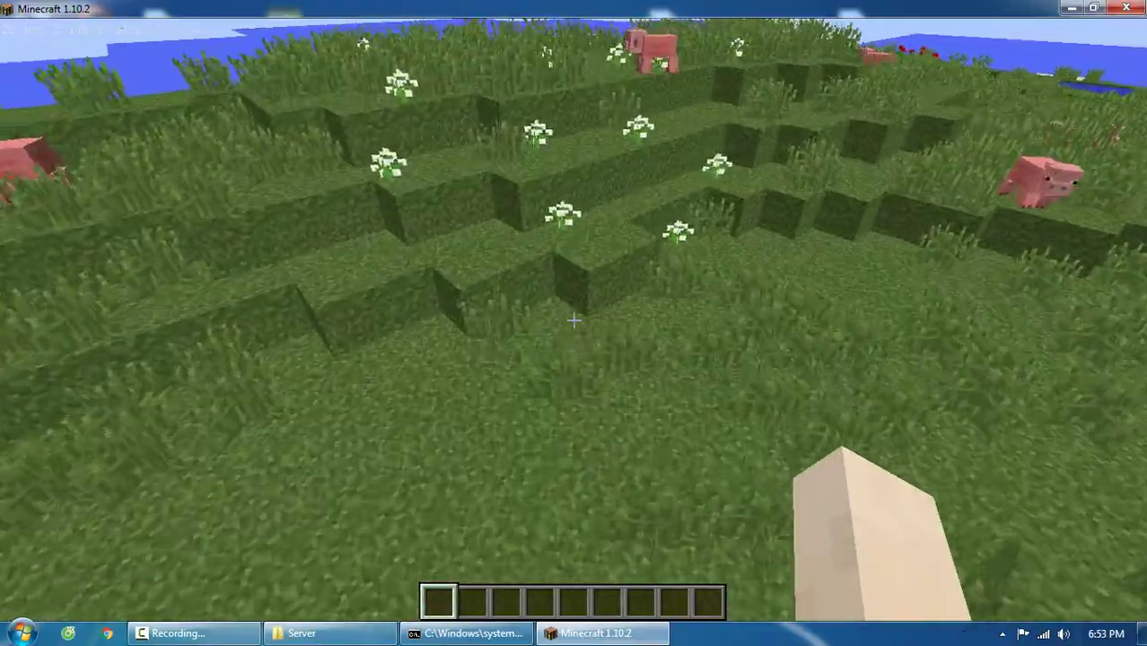
key("w")
left_click(573, 320)
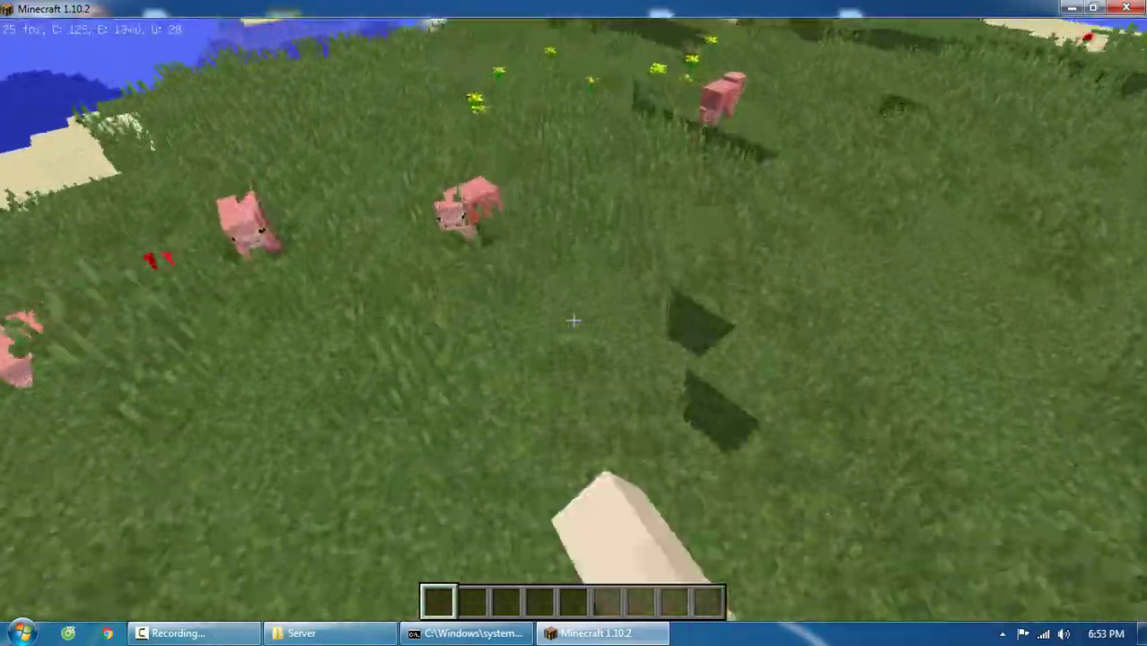
left_click(573, 320)
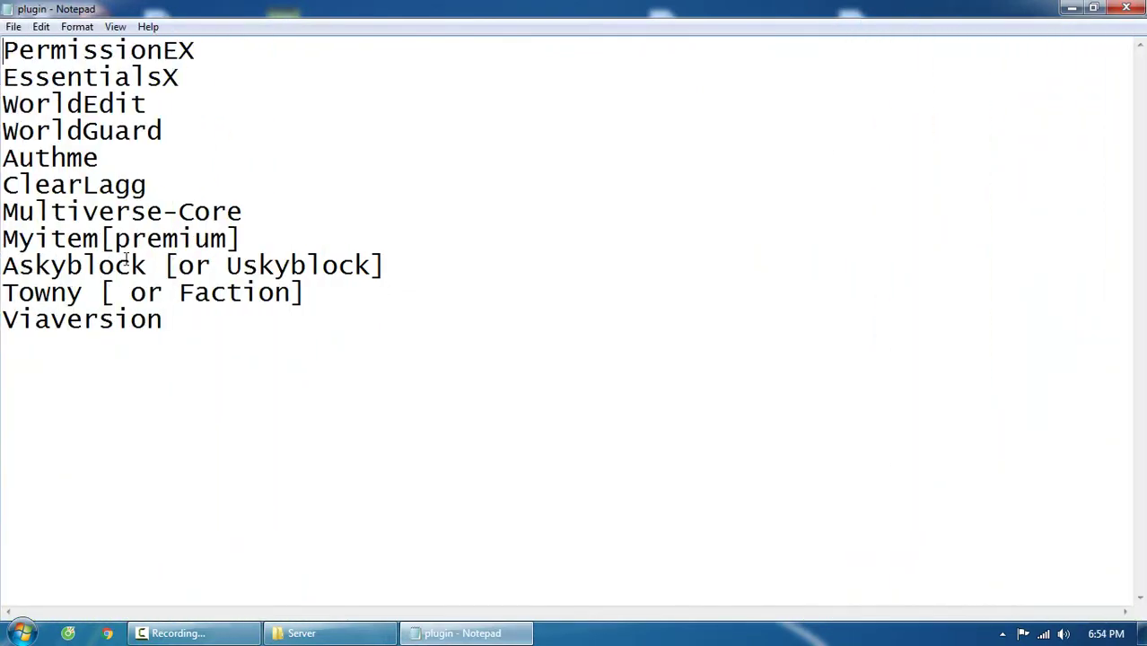
- Review the whole list of recommended plugins in the plugin text file, then its PermissionEX entry
left_click_drag(224, 331, 4, 27)
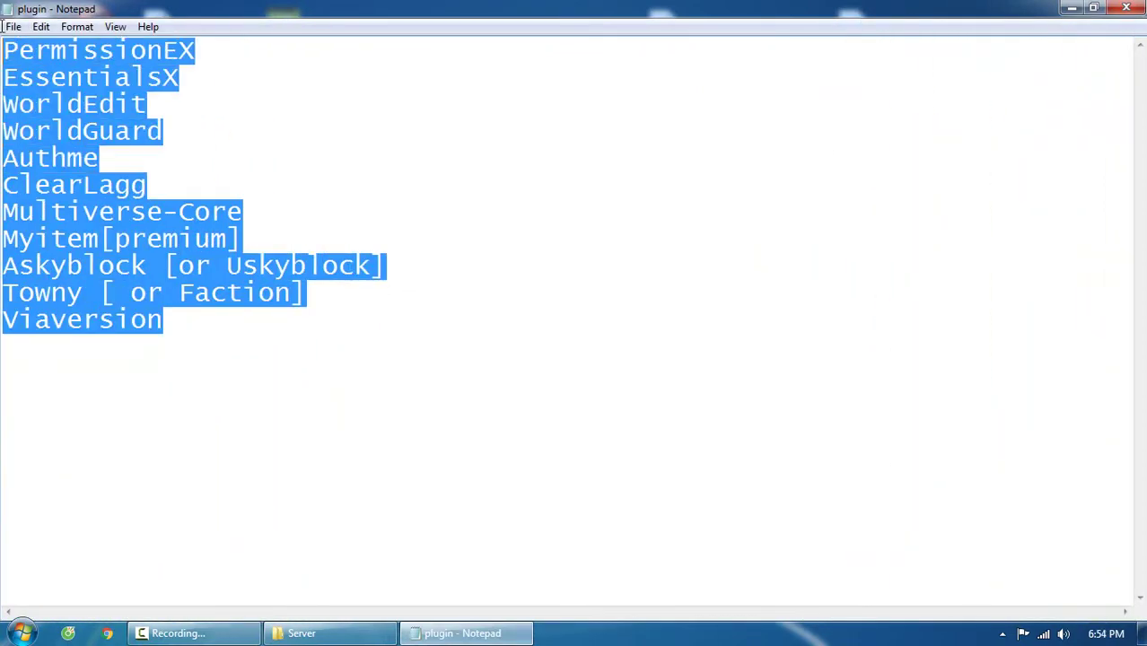
left_click(7, 81)
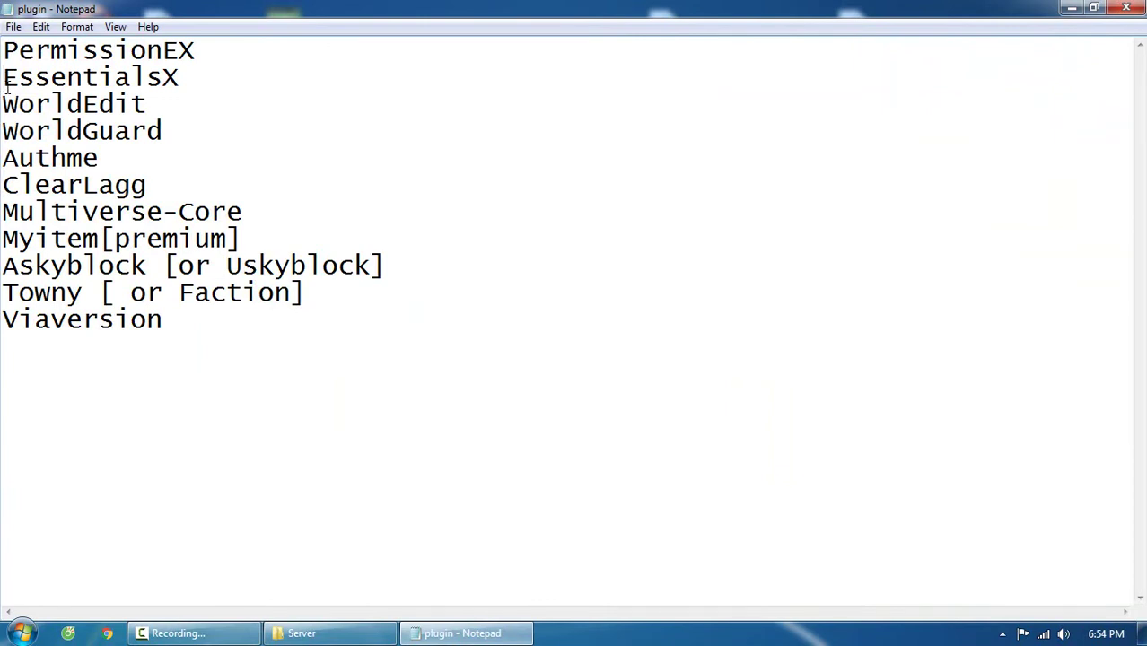
left_click(10, 51)
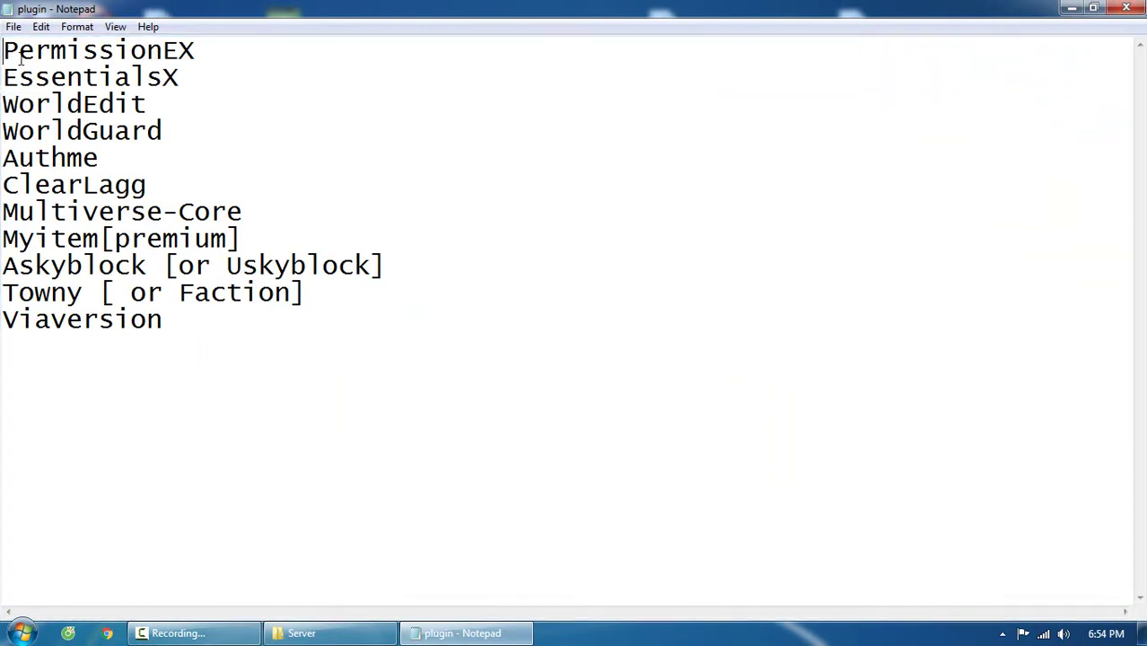
left_click_drag(194, 51, 2, 35)
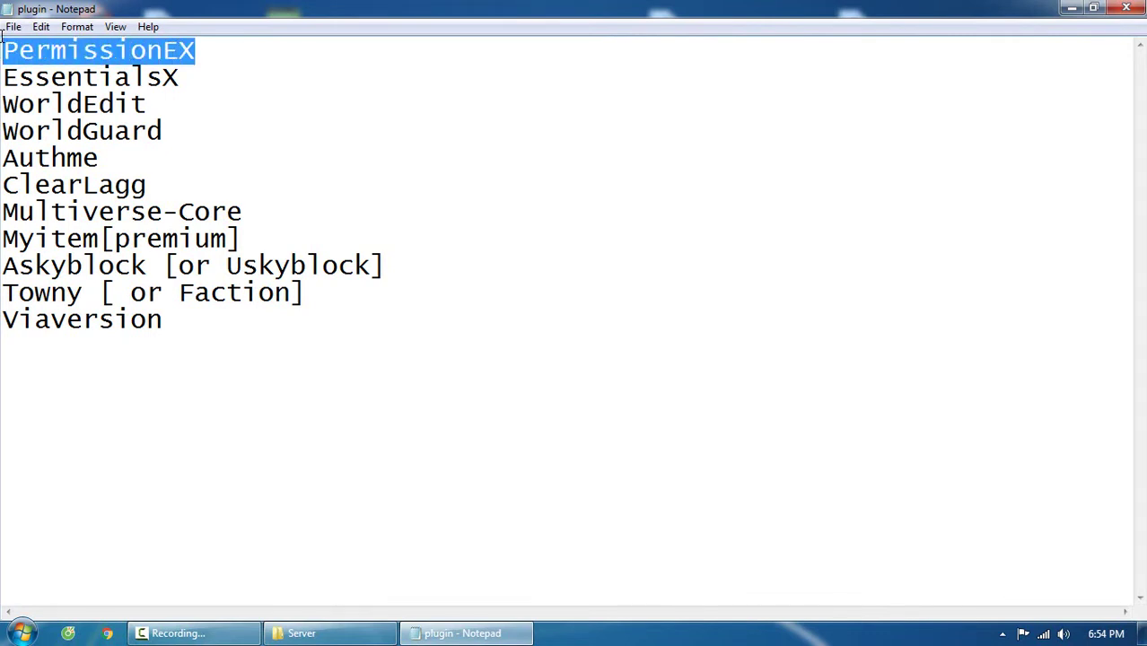
left_click(18, 51)
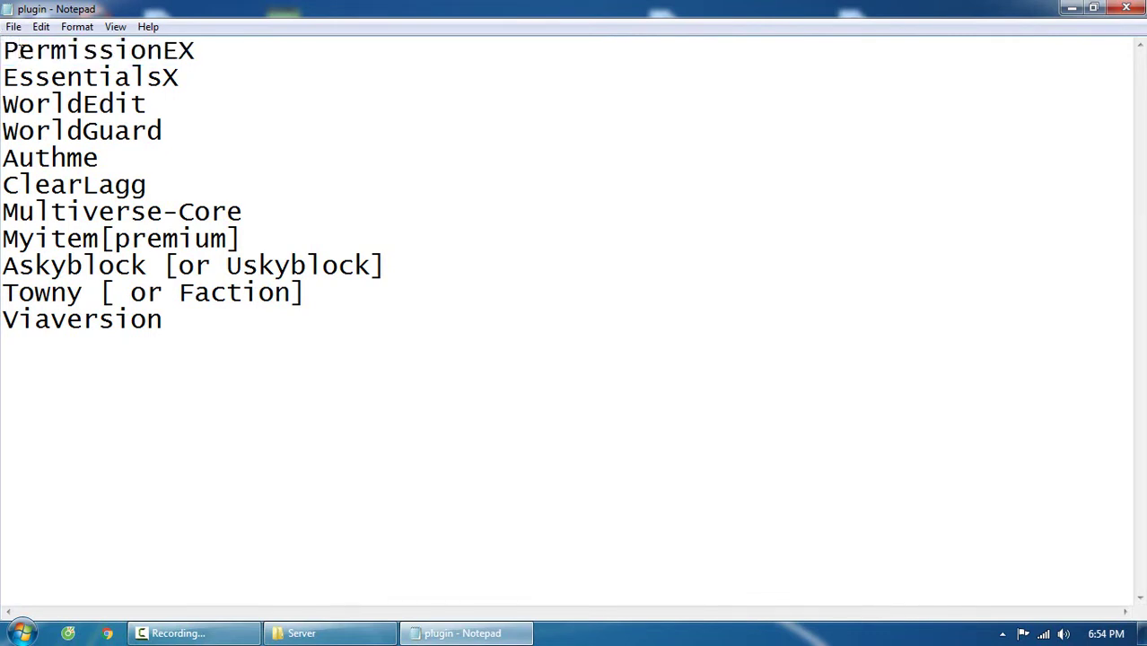
left_click_drag(3, 51, 204, 53)
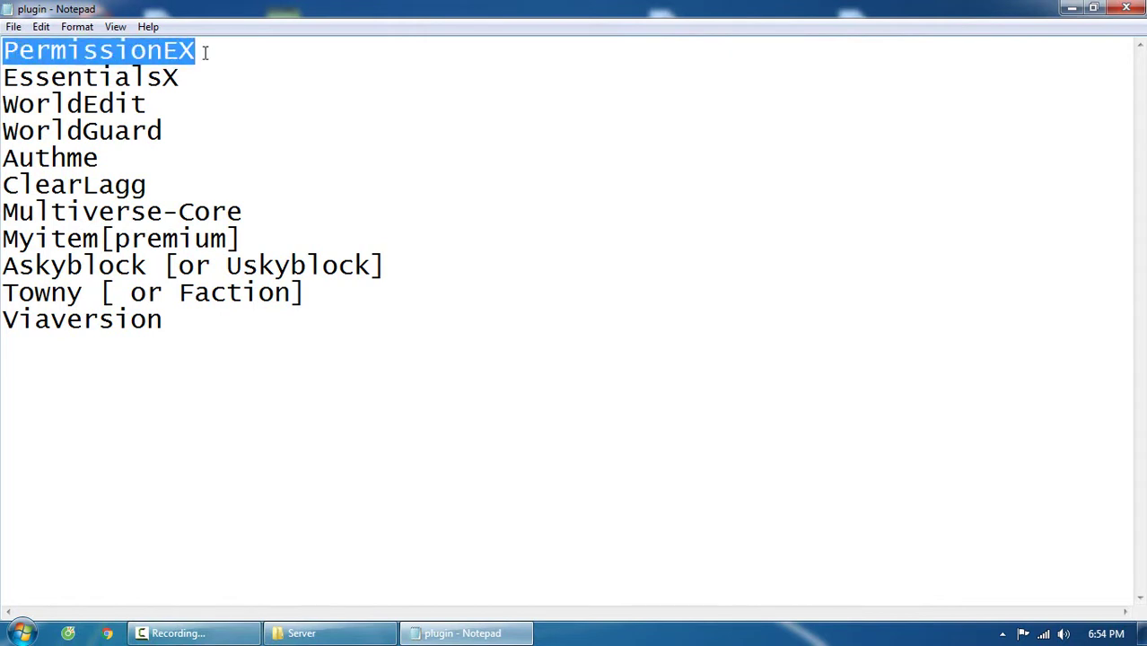
left_click(205, 53)
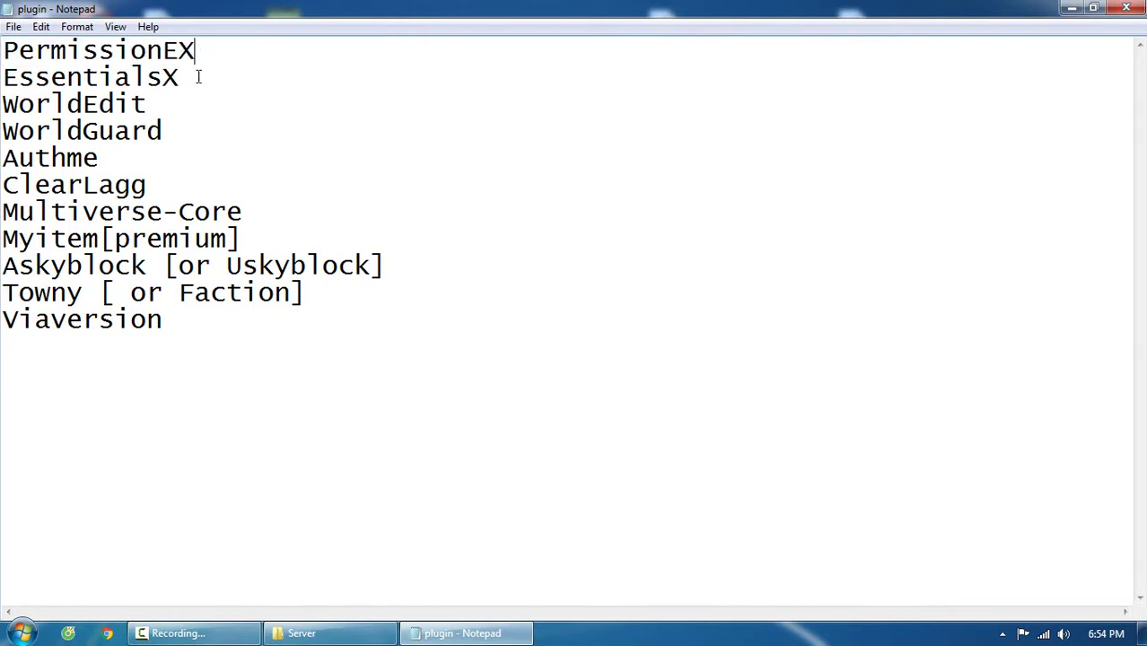
- Review the EssentialsX entry in the plugin list by highlighting its line
left_click(197, 75)
left_click_drag(178, 79, 3, 79)
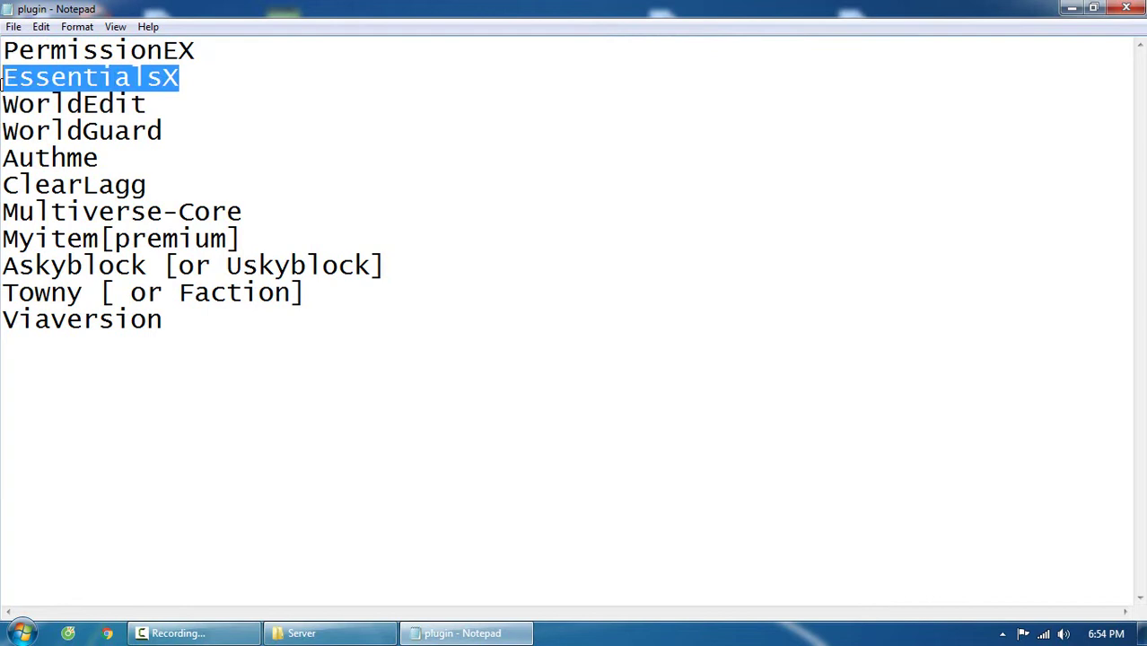
left_click(19, 86)
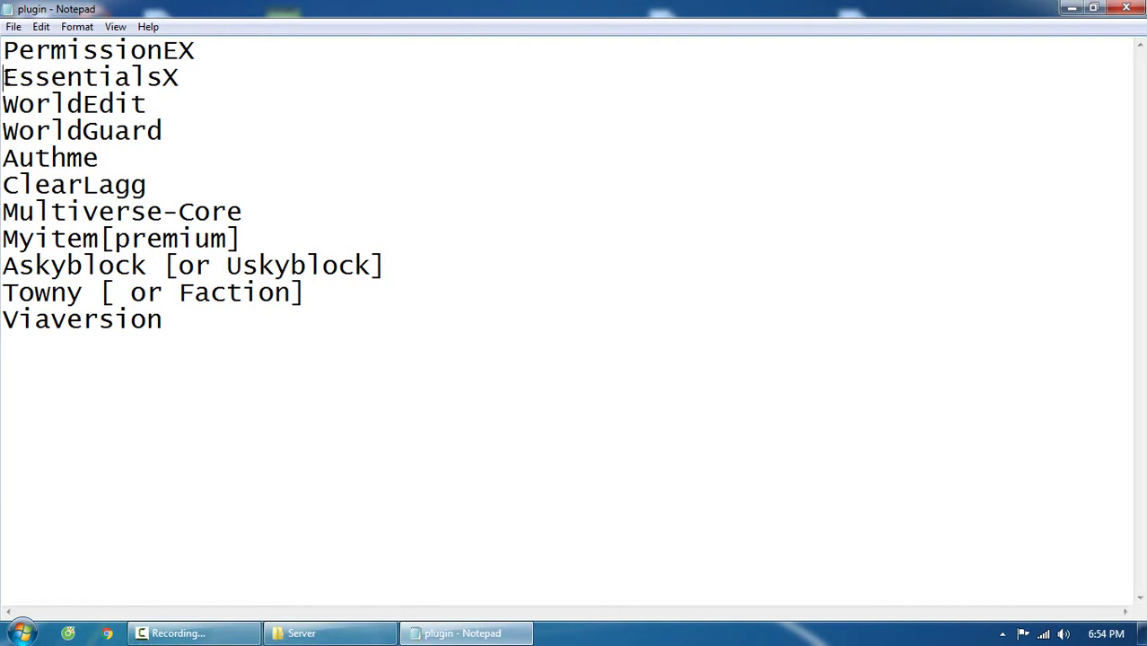
left_click_drag(3, 77, 197, 77)
left_click(188, 77)
- Review the WorldEdit and WorldGuard entries together, then the WorldGuard entry by itself
left_click(177, 133)
left_click_drag(176, 132, 3, 104)
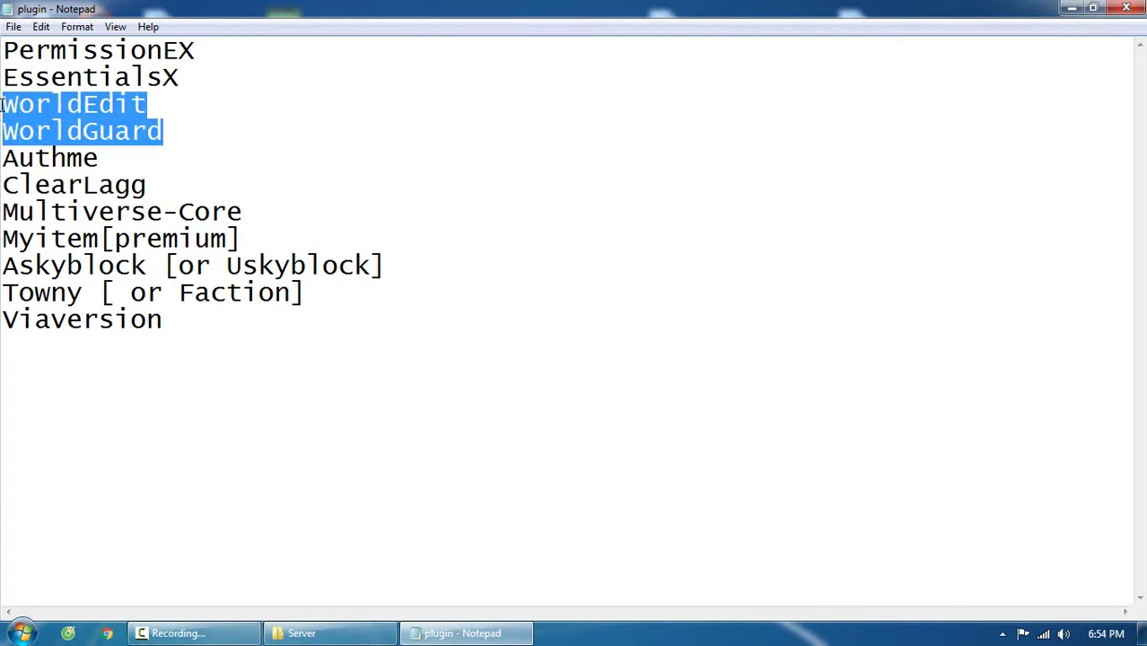
left_click(34, 131)
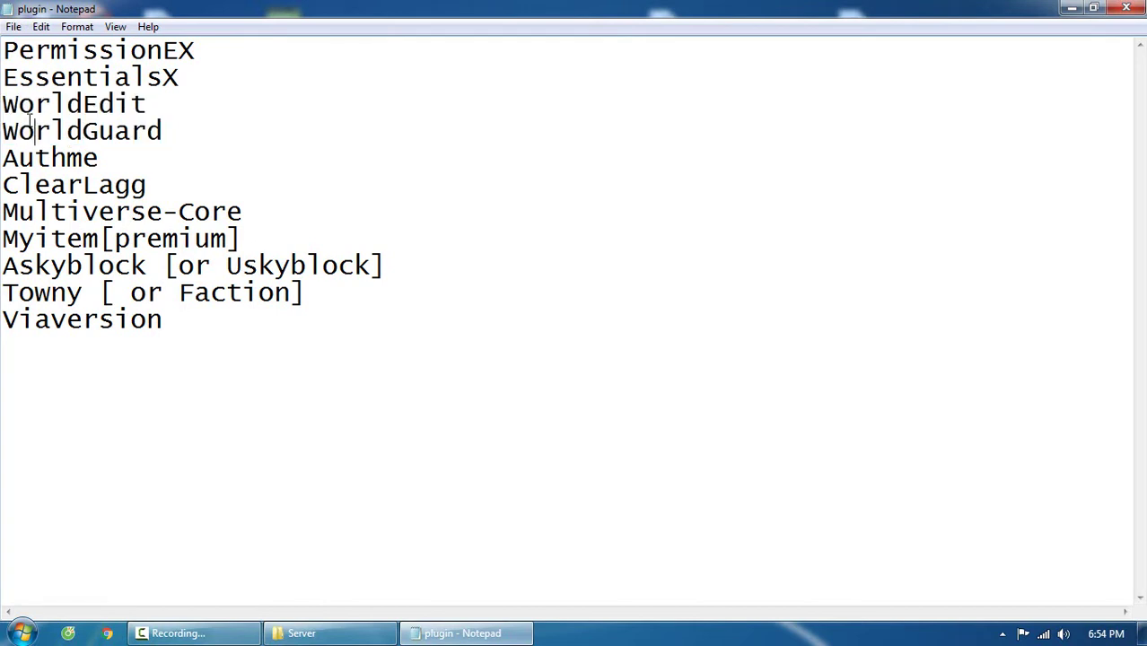
left_click_drag(160, 106, 7, 82)
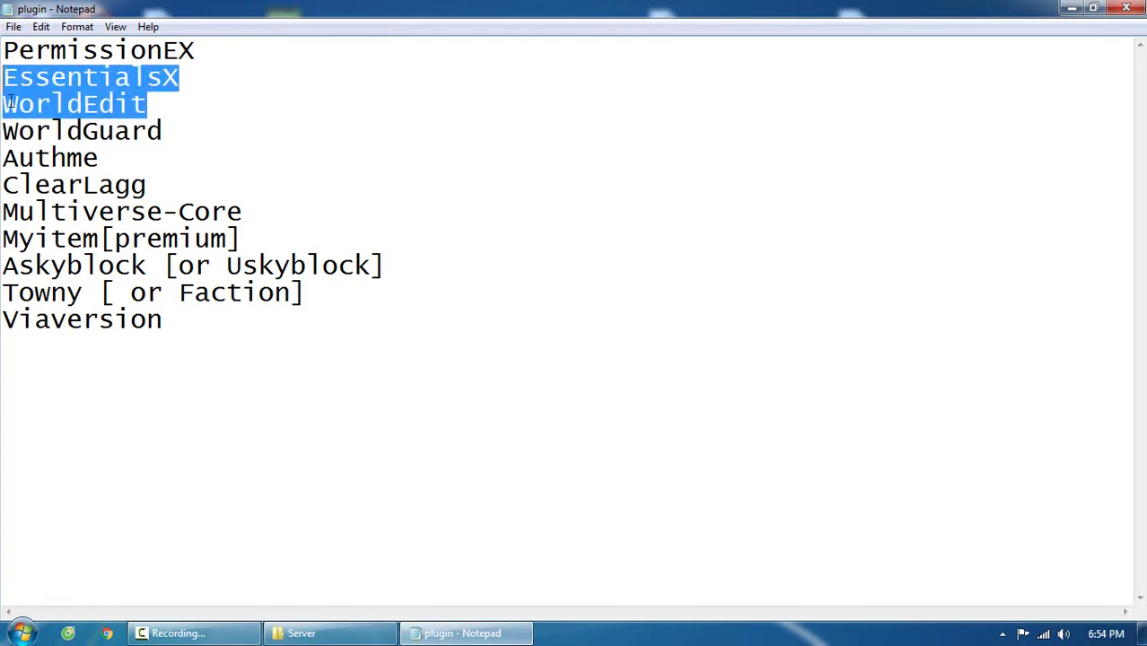
left_click(30, 113)
left_click_drag(163, 133, 2, 109)
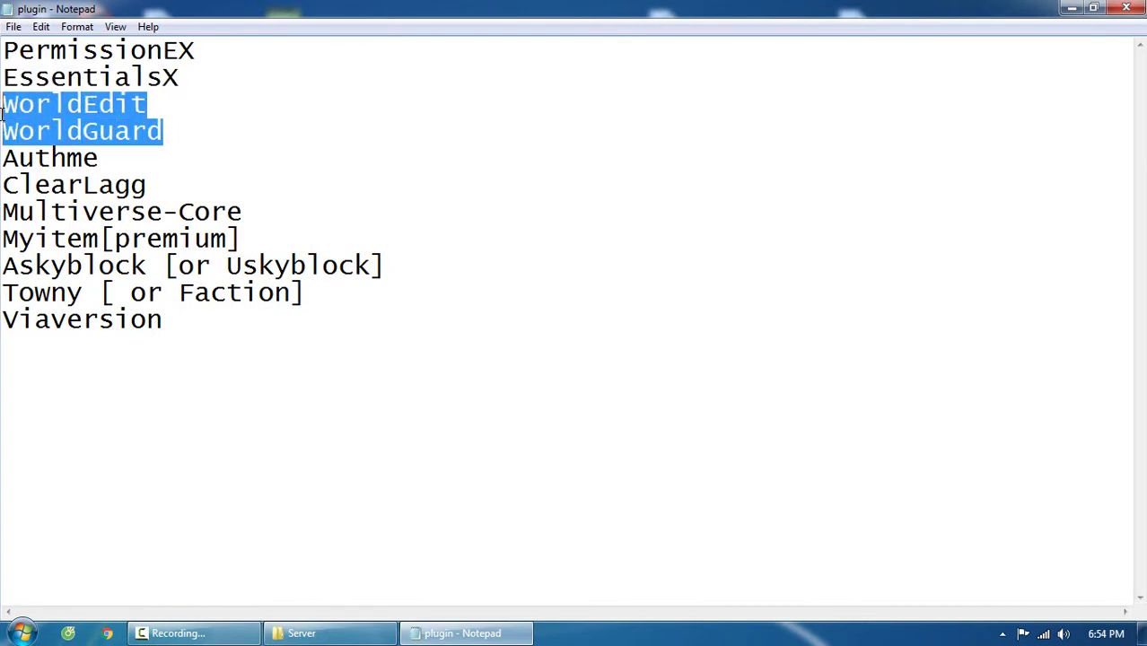
left_click(13, 106)
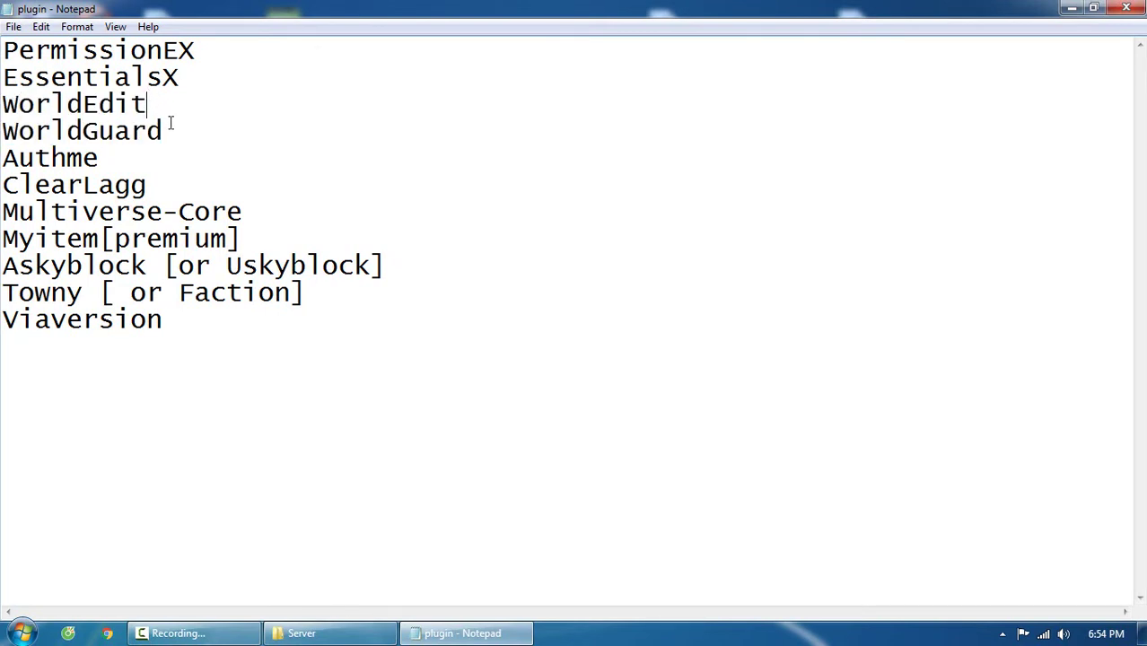
left_click_drag(163, 131, 2, 127)
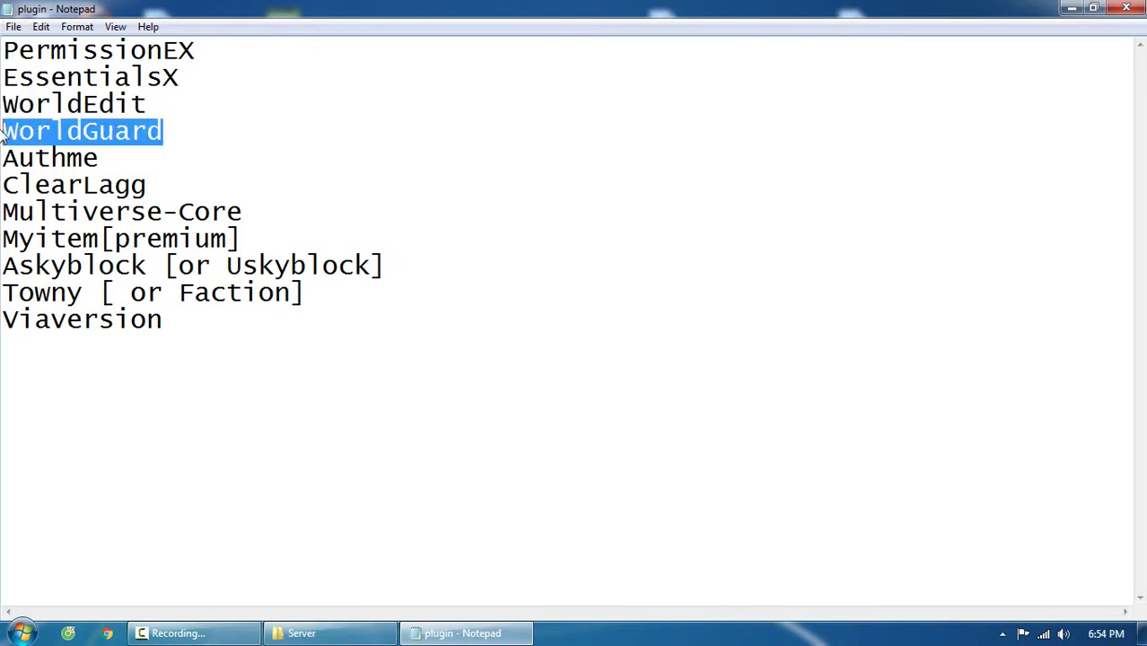
left_click(18, 131)
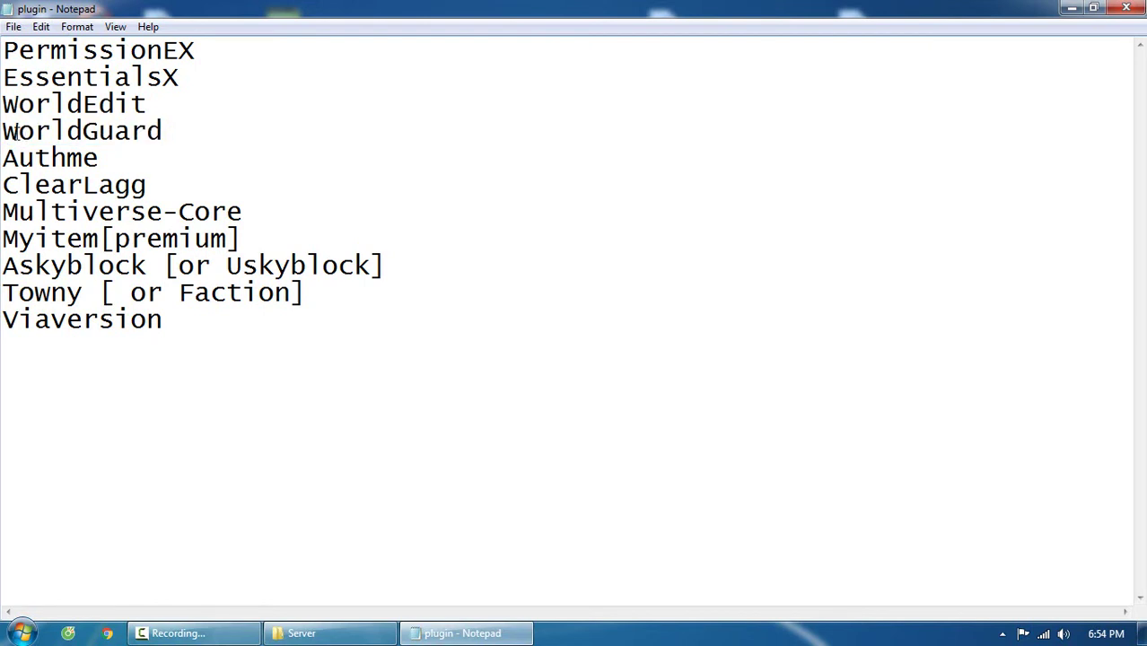
left_click_drag(3, 131, 4, 85)
left_click(175, 134)
- Highlight the Authme entry in the plugin list to examine it
left_click(67, 155)
left_click_drag(106, 160, 2, 154)
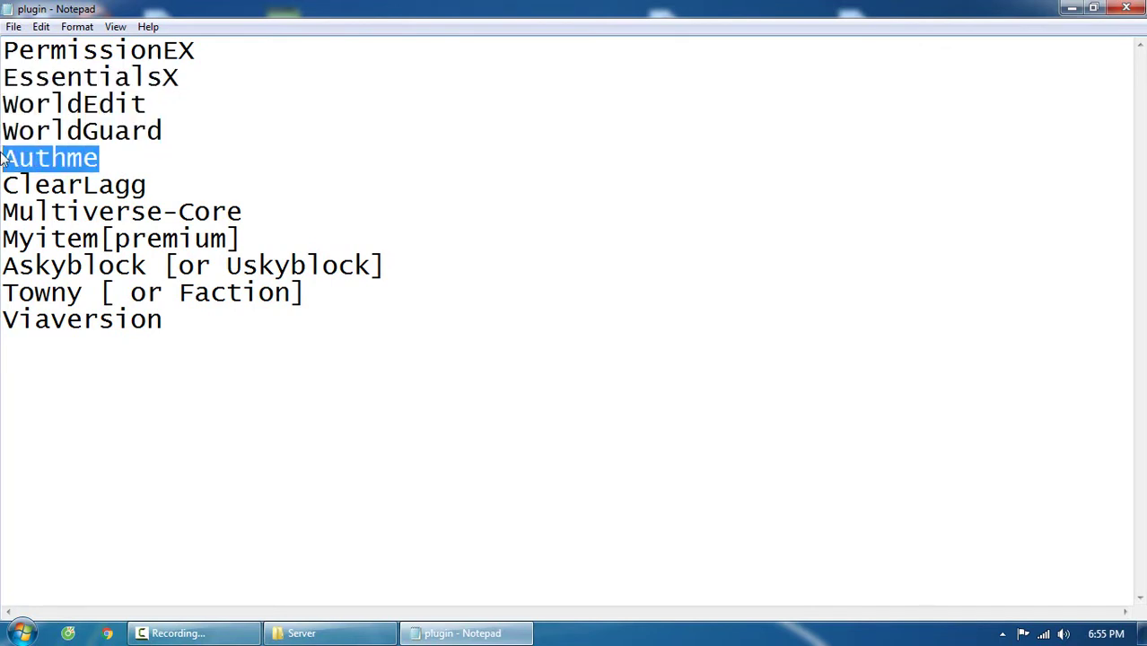
left_click(36, 158)
left_click_drag(112, 158, 3, 147)
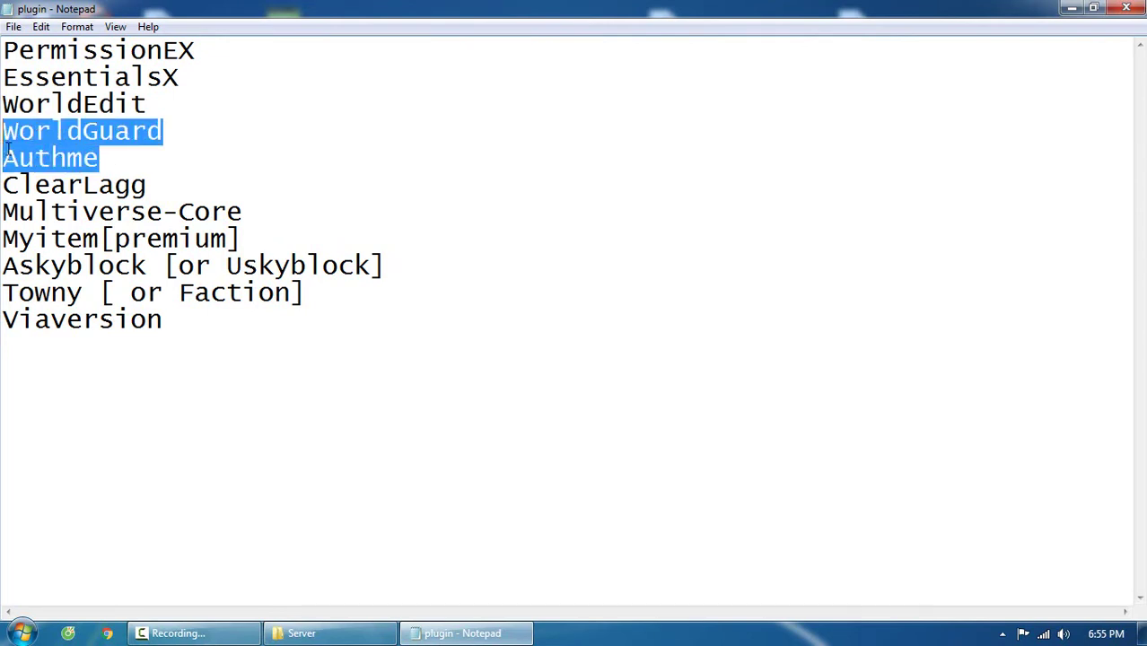
left_click(35, 157)
- Append the note "/login regisrer" to the Authme line and highlight the plugin's name
left_click(114, 162)
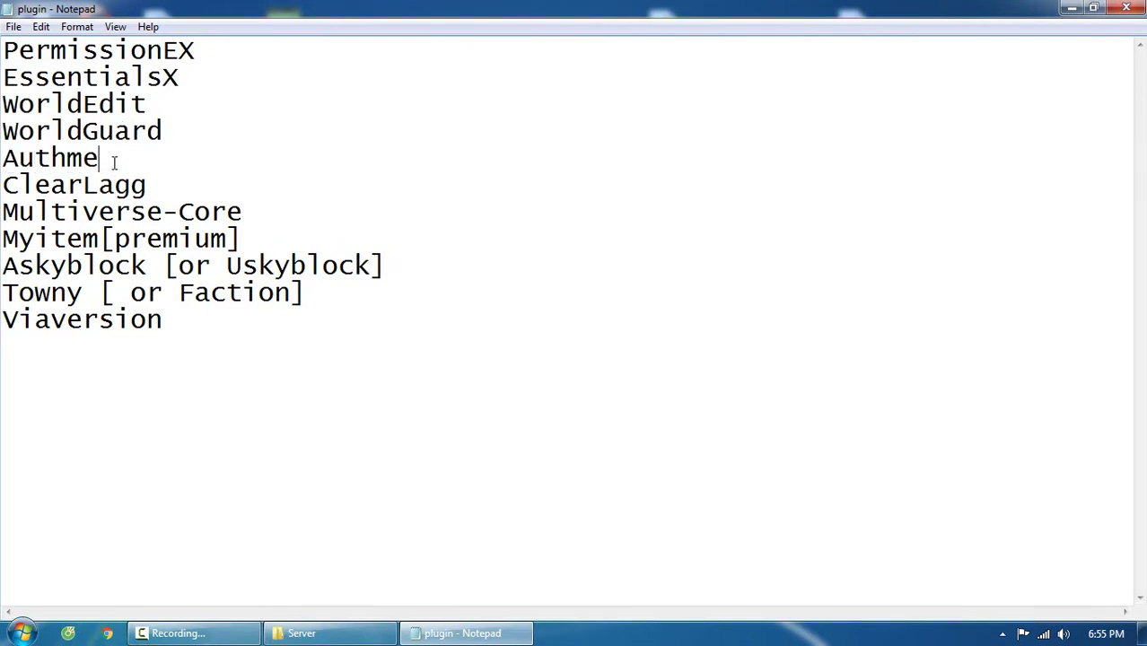
type("/login r")
type("egis")
key("BackSpace")
type("gisrer")
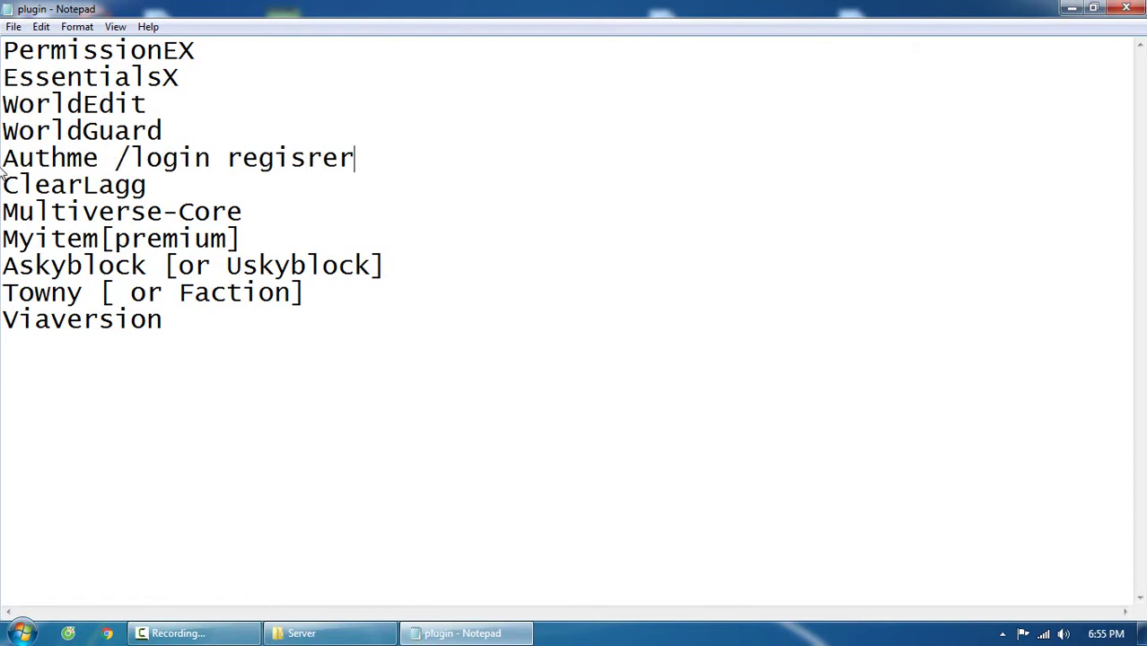
left_click_drag(100, 158, 3, 160)
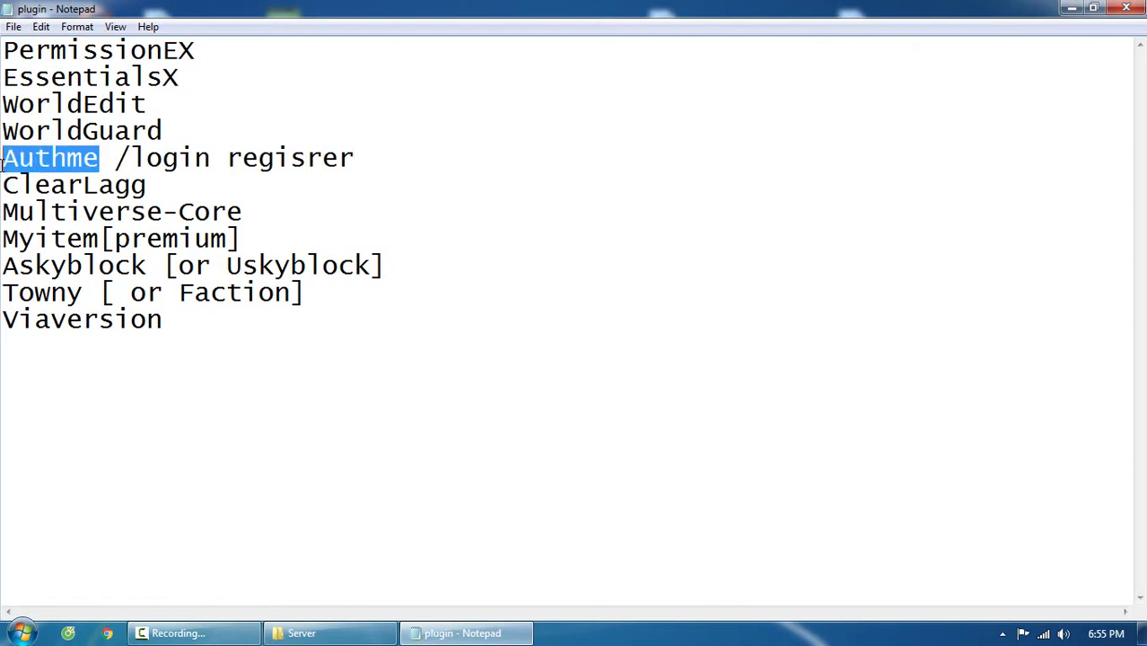
left_click(13, 159)
left_click_drag(3, 158, 99, 159)
left_click(101, 160)
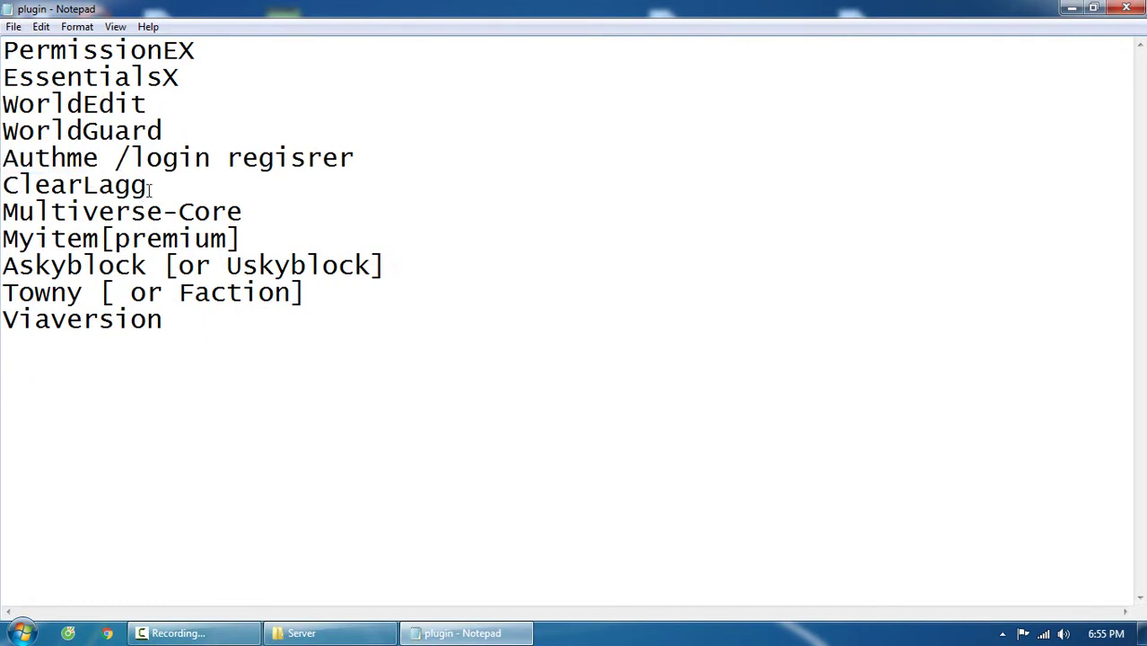
- Review the ClearLagg entry in the plugin list by highlighting its line
left_click_drag(148, 185, 2, 196)
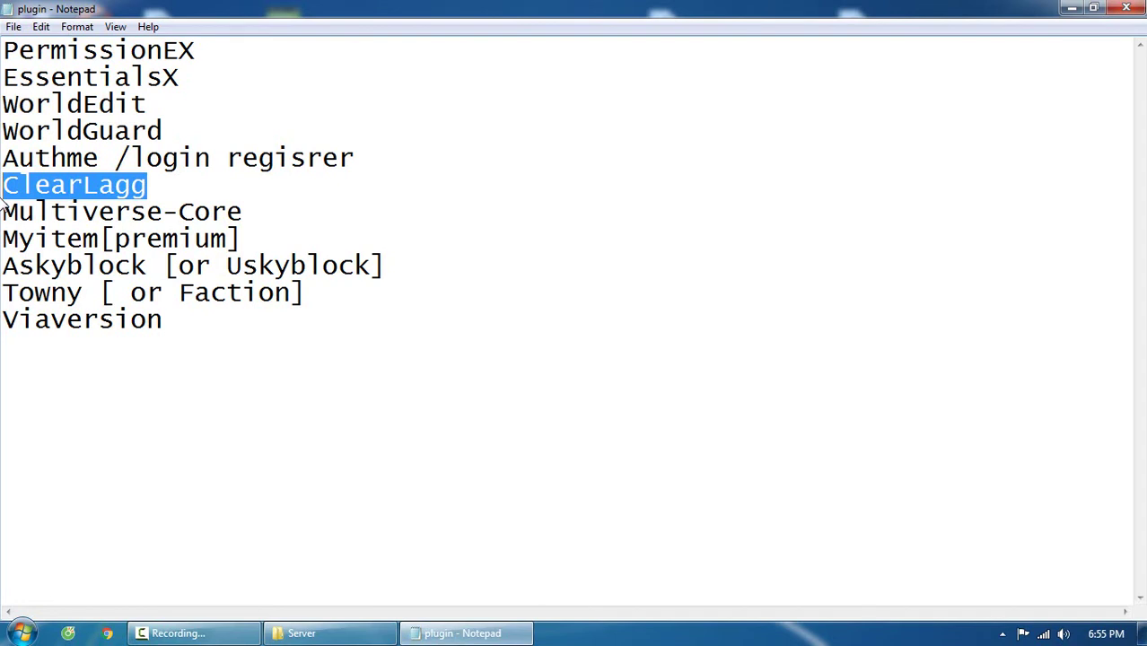
left_click(33, 204)
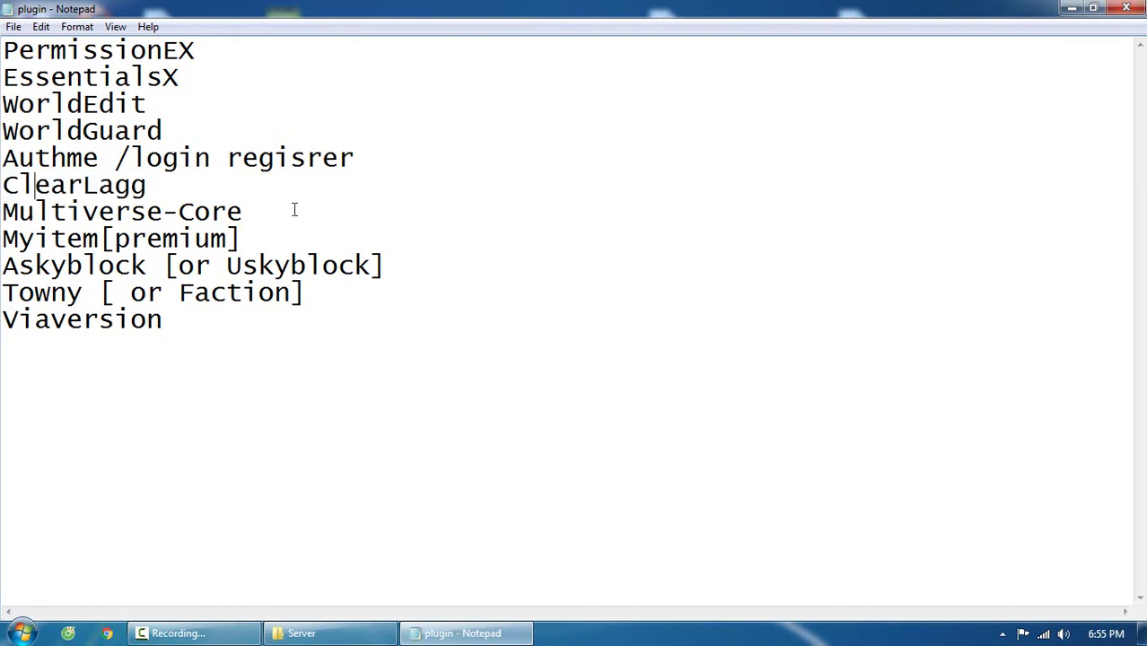
left_click(266, 193)
left_click_drag(266, 194, 3, 186)
left_click(3, 186)
left_click(169, 182)
- Review the Multiverse-Core entry in the plugin list by highlighting its line
left_click_drag(254, 212, 3, 211)
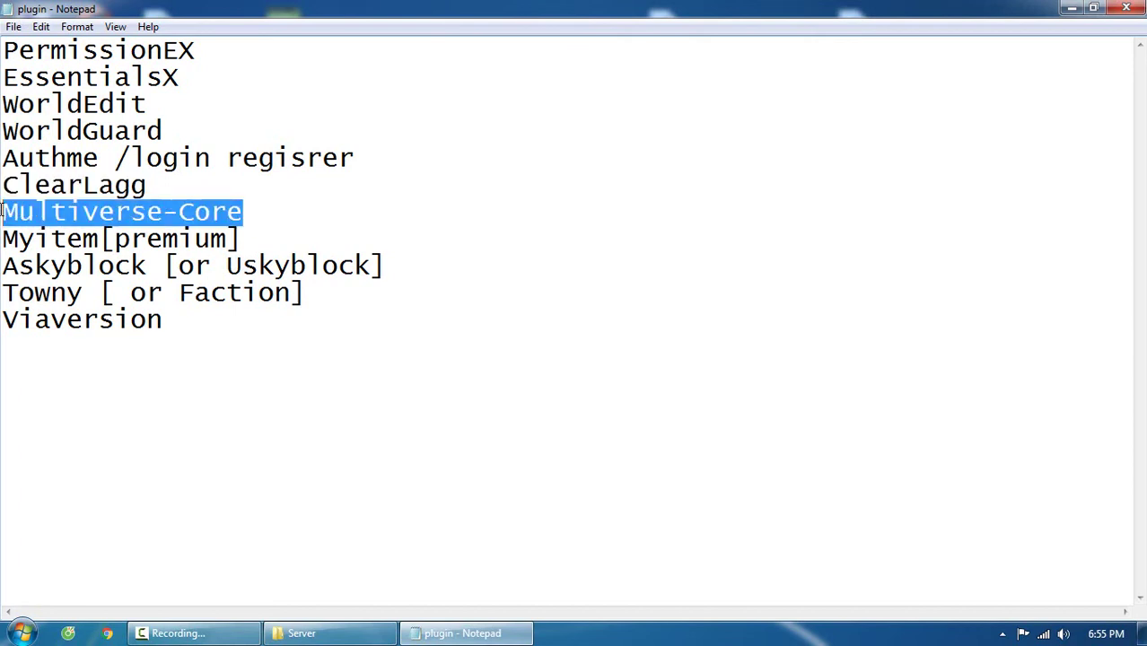
left_click(3, 212)
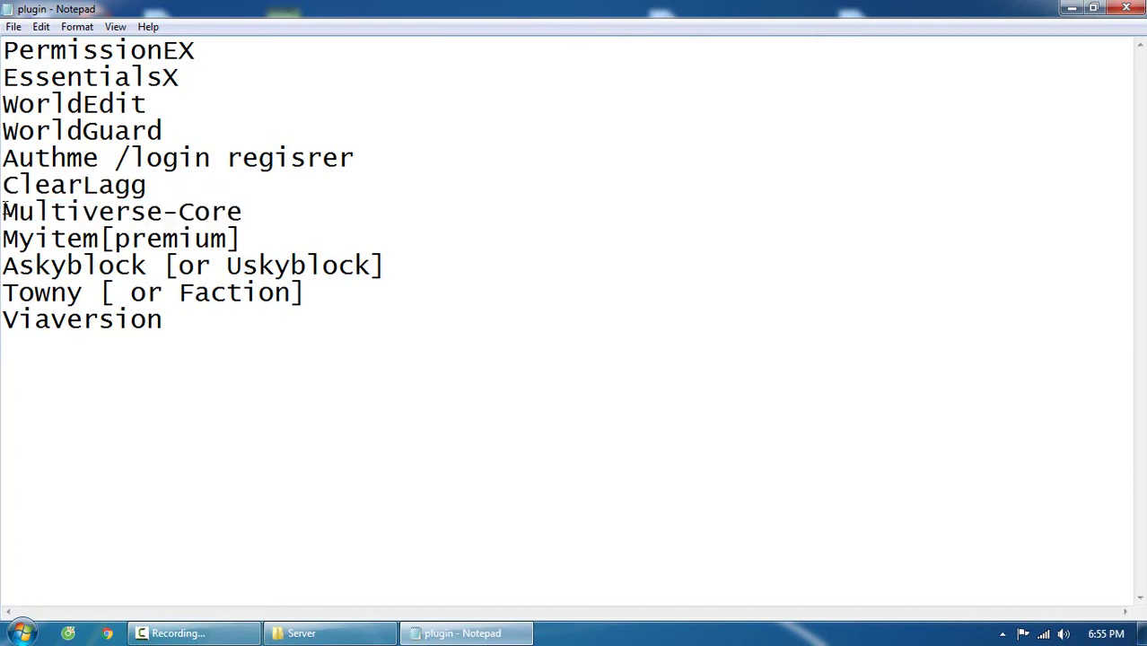
left_click_drag(3, 211, 246, 206)
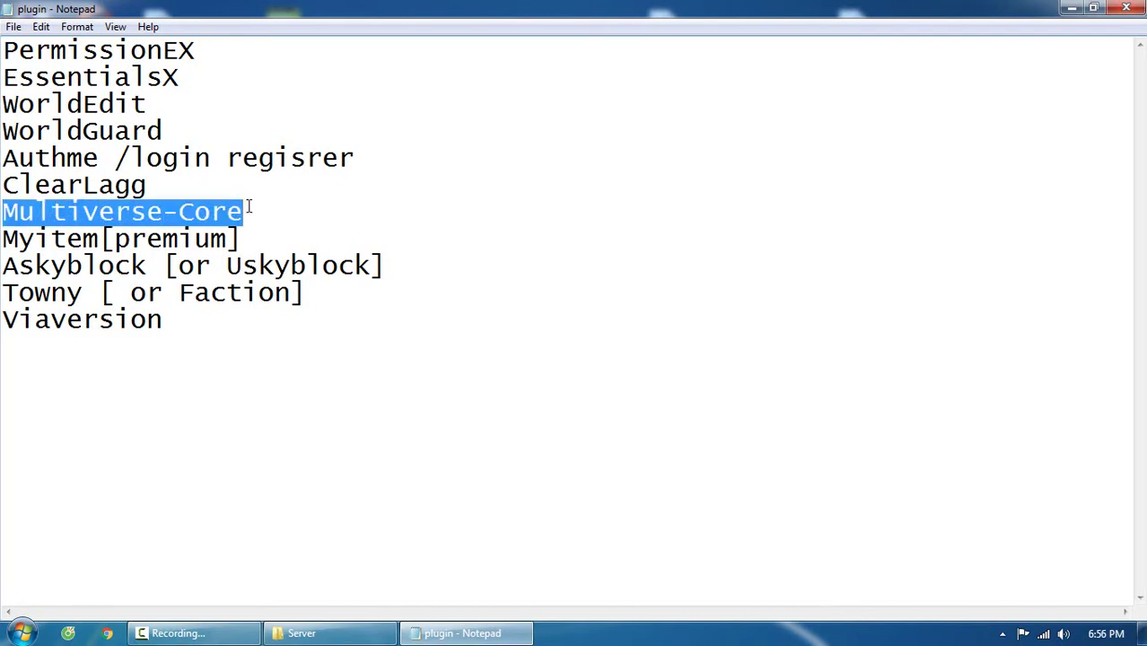
- Review the Myitem[premium] entry in the plugin list by highlighting its line
left_click(243, 236)
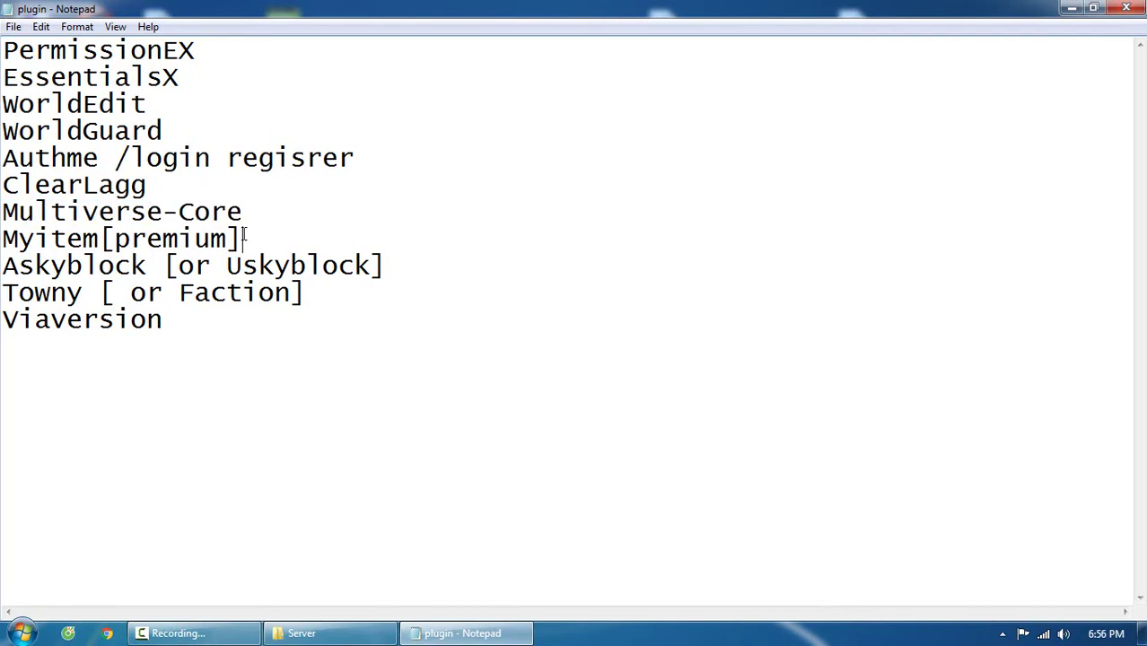
left_click_drag(243, 236, 4, 235)
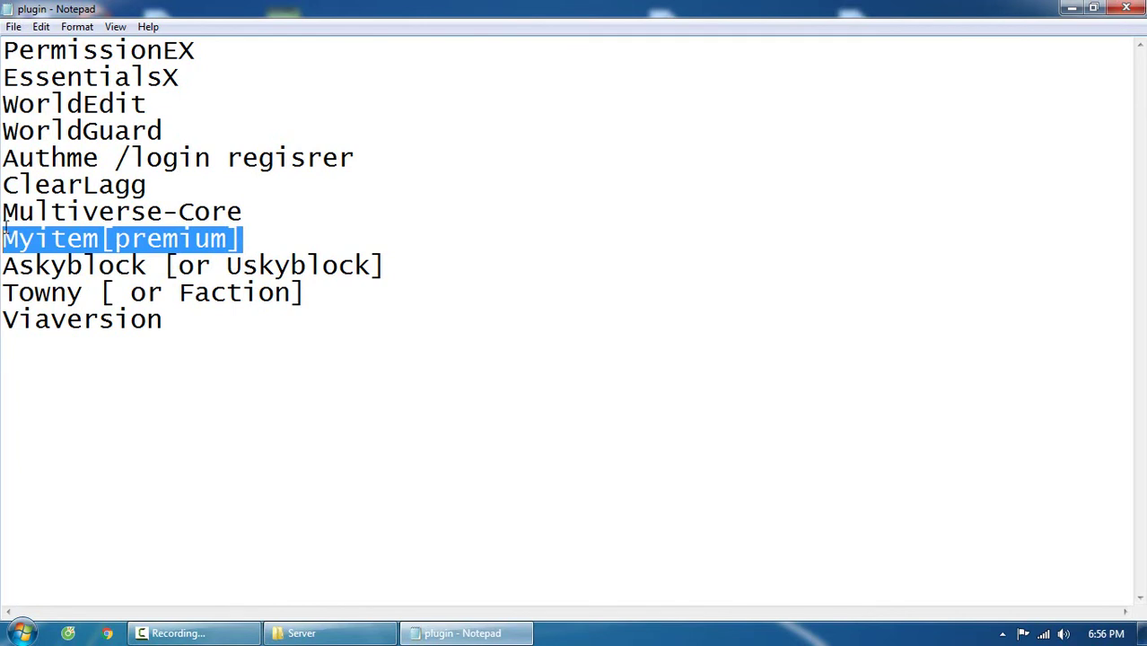
left_click_drag(5, 231, 2, 256)
left_click(9, 242)
left_click(244, 236)
- Highlight the Askyblock and Towny lines together, then compare the Askyblock and Uskyblock alternatives
left_click(4, 265)
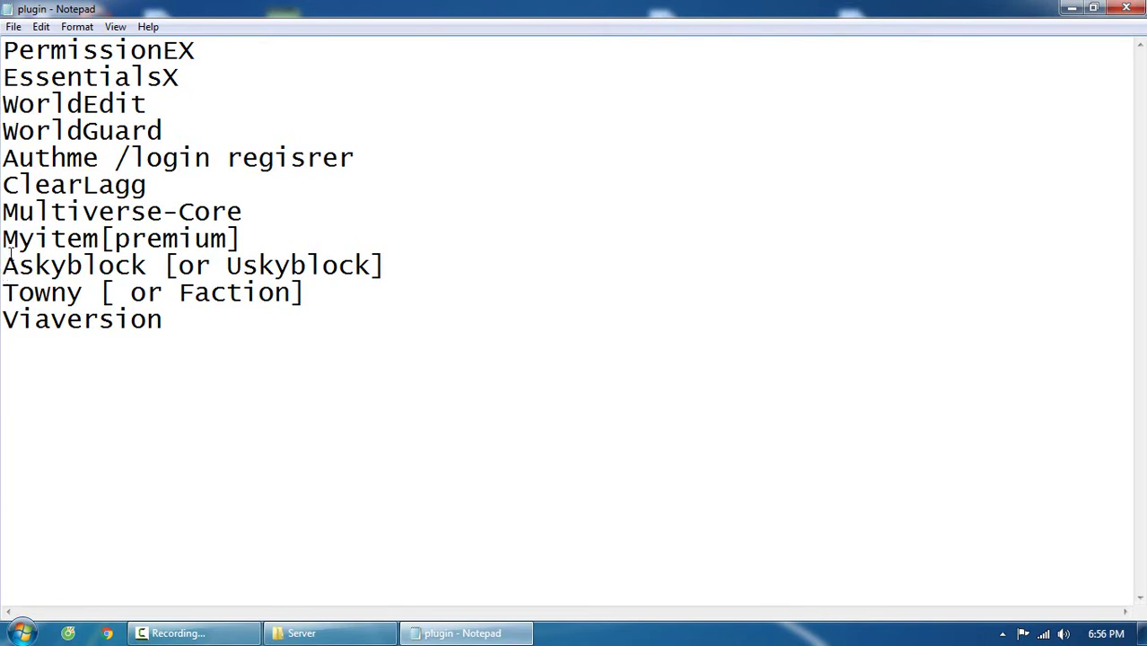
left_click_drag(4, 260, 313, 299)
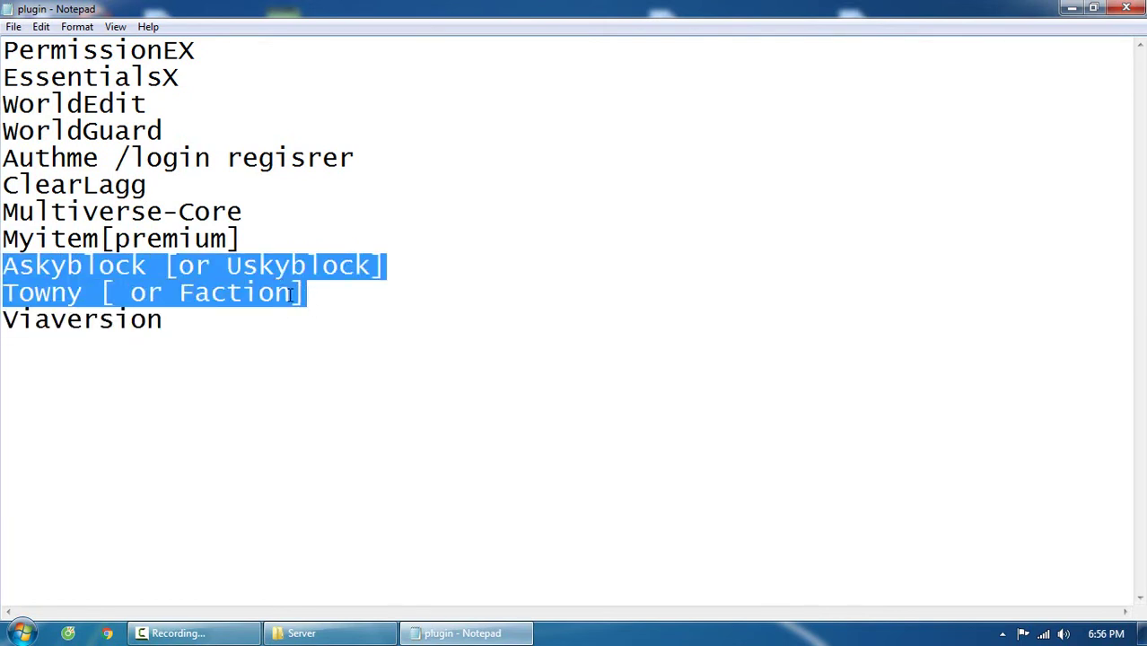
left_click(21, 267)
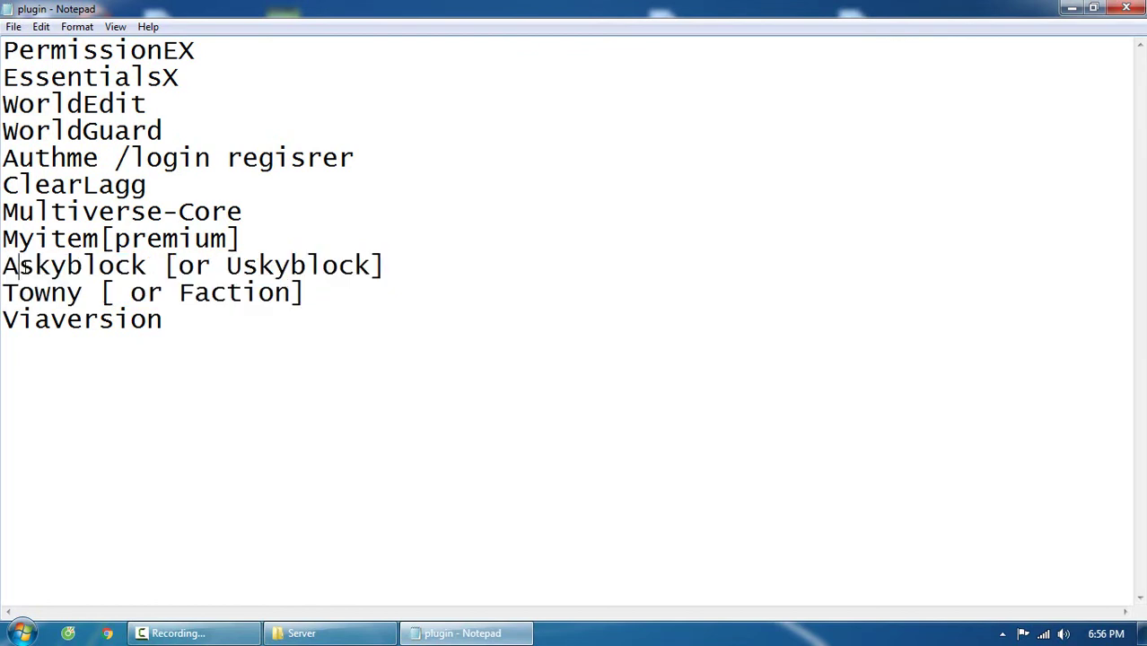
left_click_drag(3, 267, 147, 265)
left_click_drag(228, 265, 369, 265)
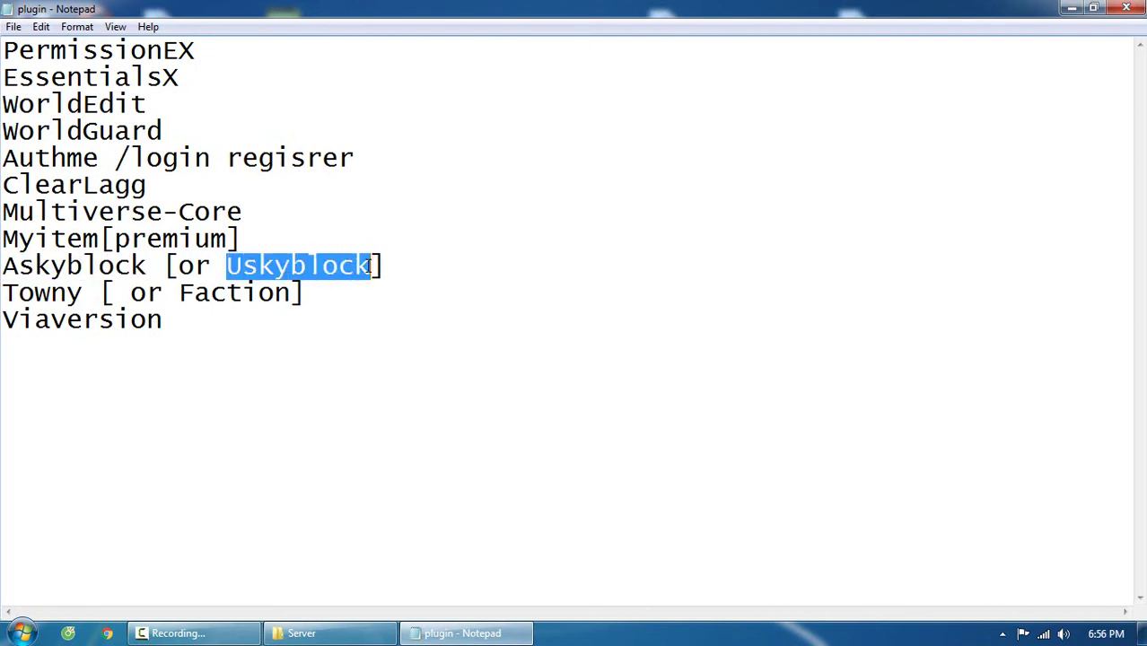
left_click(18, 266)
left_click_drag(3, 265, 147, 267)
left_click_drag(226, 266, 372, 266)
- Review the Towny line, highlighting the alternatives Faction and Towny
left_click(360, 289)
left_click_drag(341, 301, 2, 298)
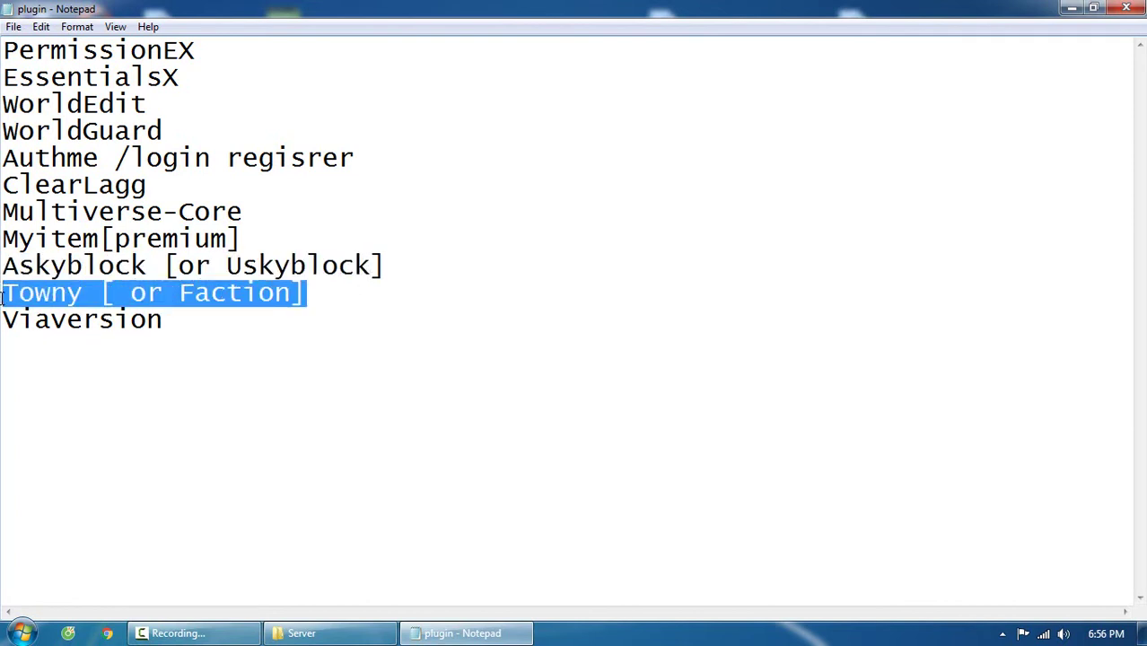
left_click(9, 293)
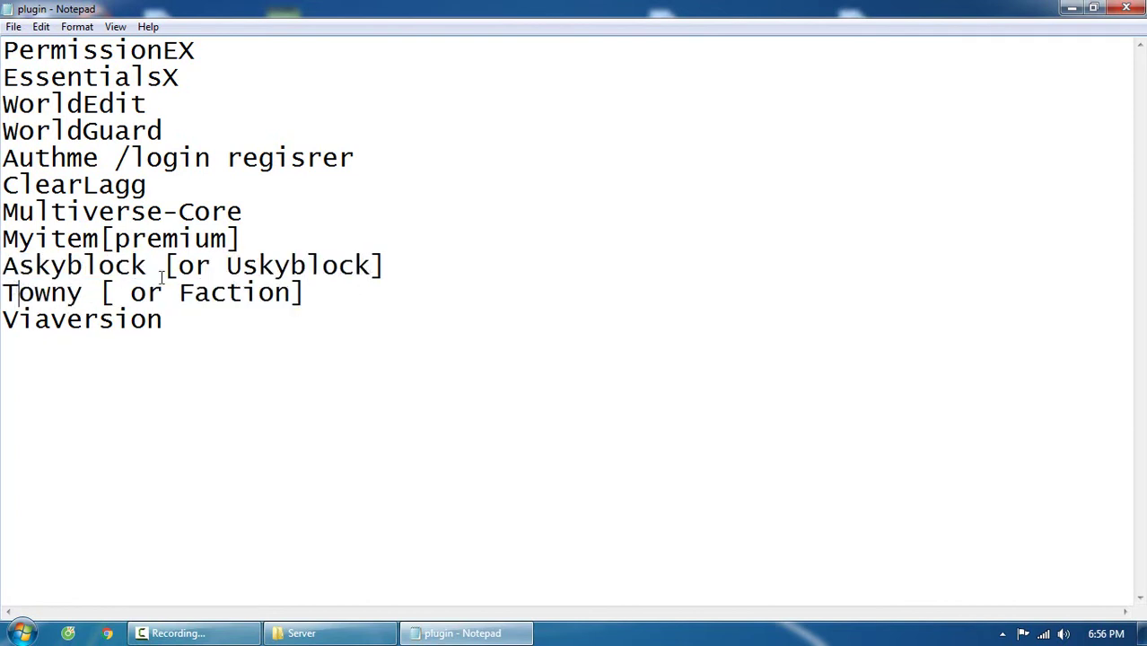
left_click_drag(179, 293, 289, 294)
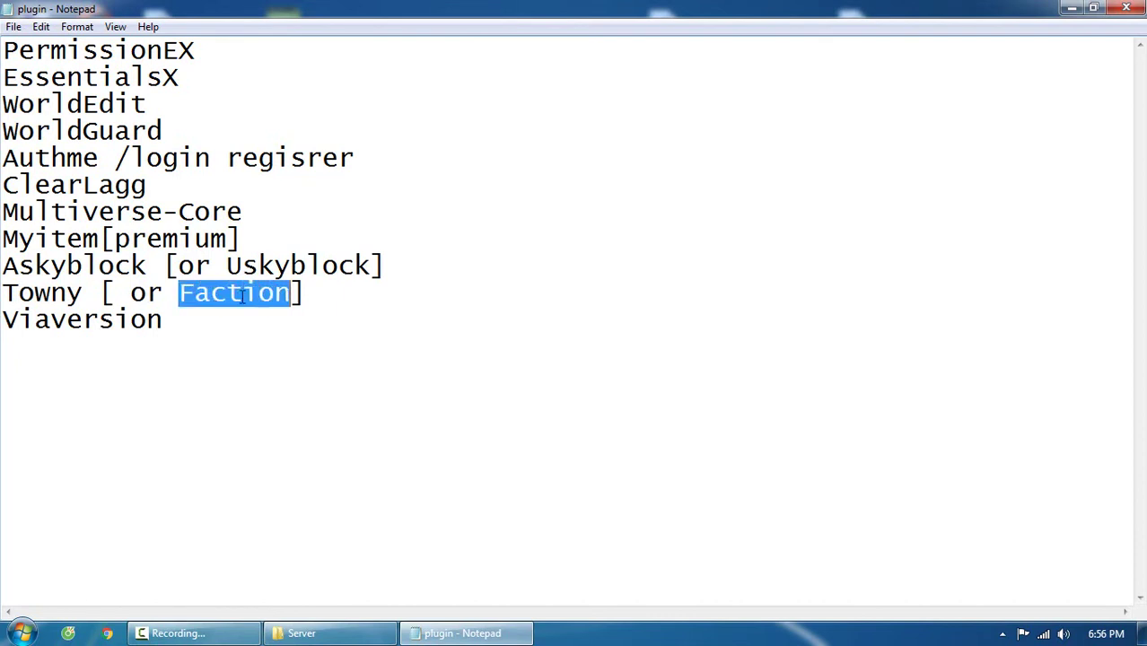
left_click(82, 292)
left_click_drag(83, 293, 3, 293)
left_click_drag(194, 292, 3, 292)
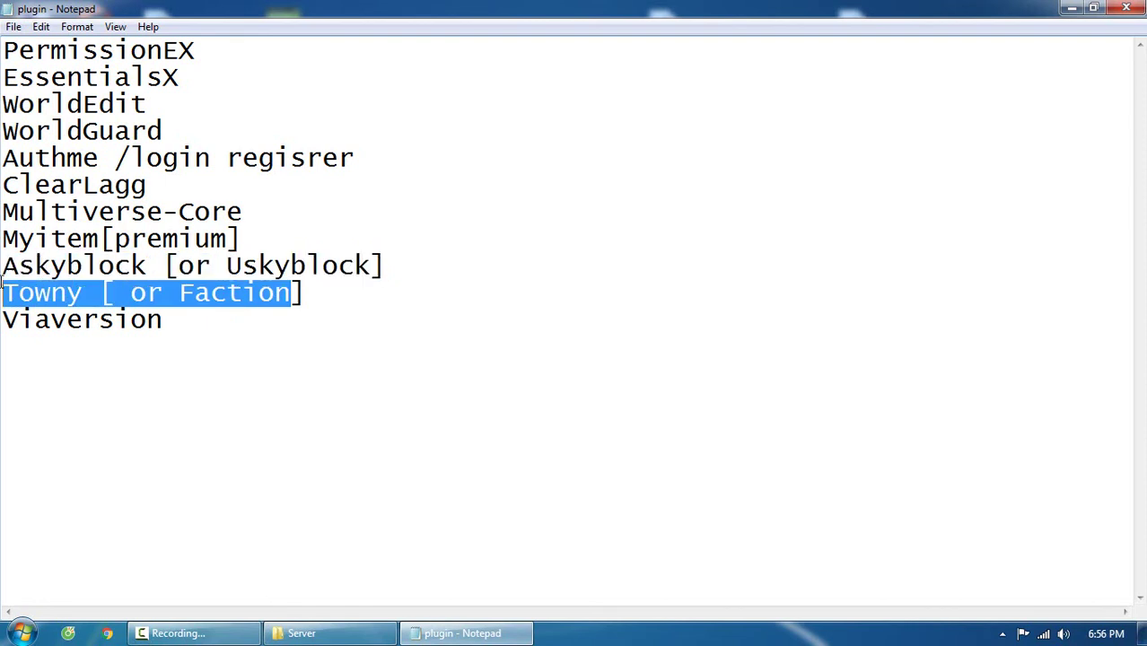
- Review the Viaversion entry, then select the whole plugin list from Viaversion up to PermissionEX
left_click(213, 336)
left_click_drag(215, 321, 2, 316)
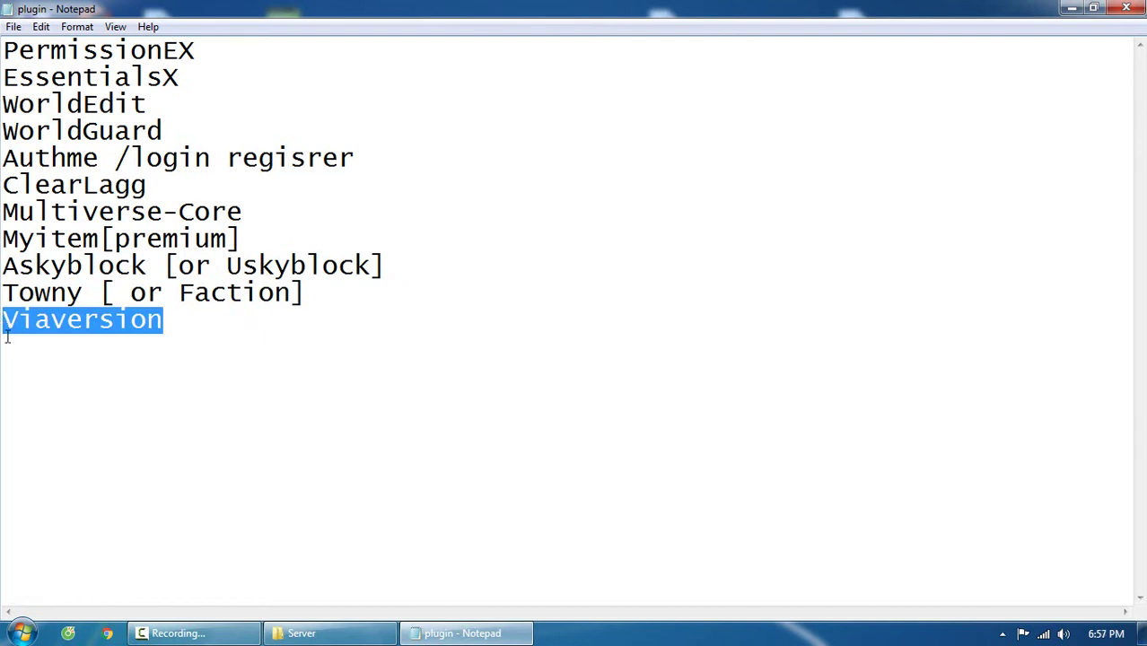
left_click(47, 314)
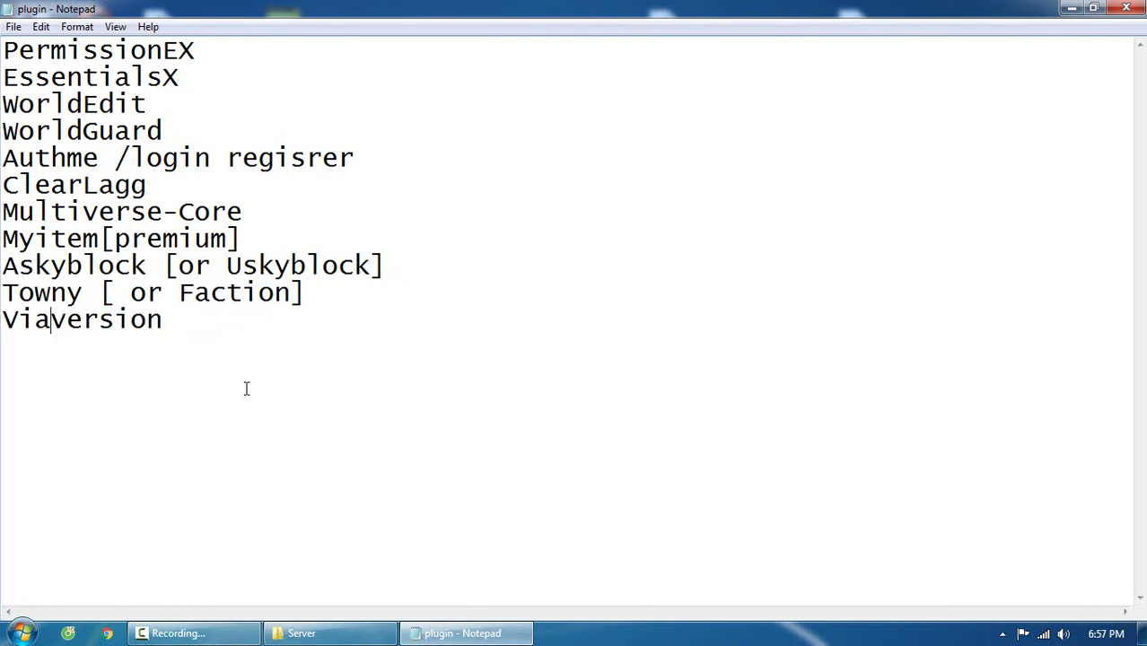
left_click(229, 324)
left_click_drag(210, 320, 2, 321)
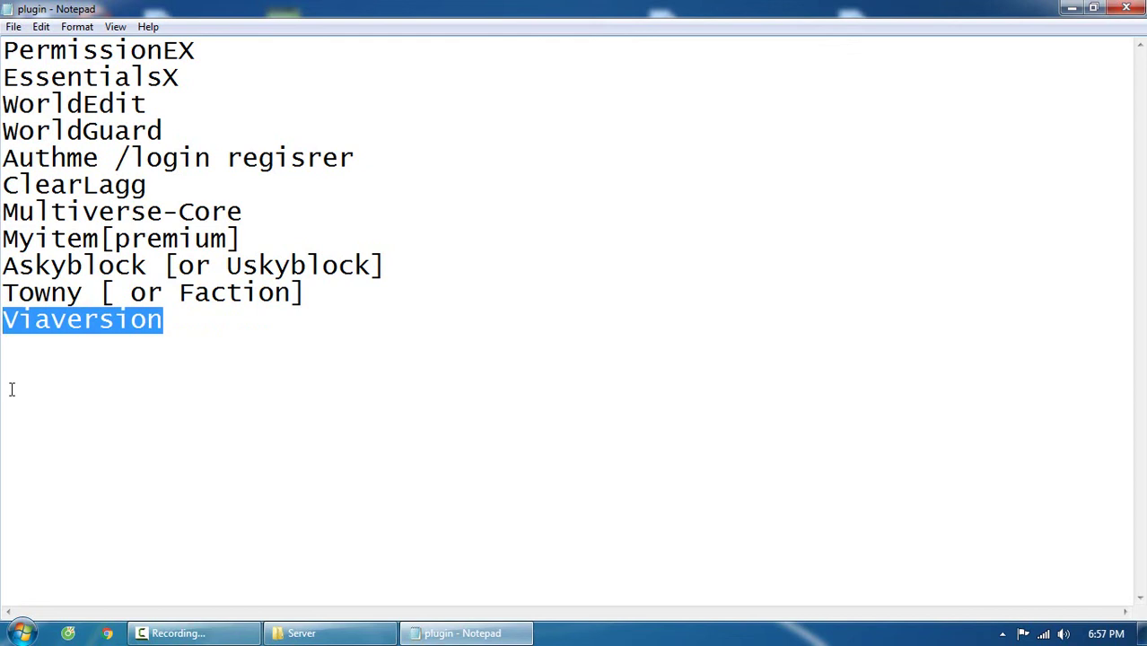
left_click(68, 319)
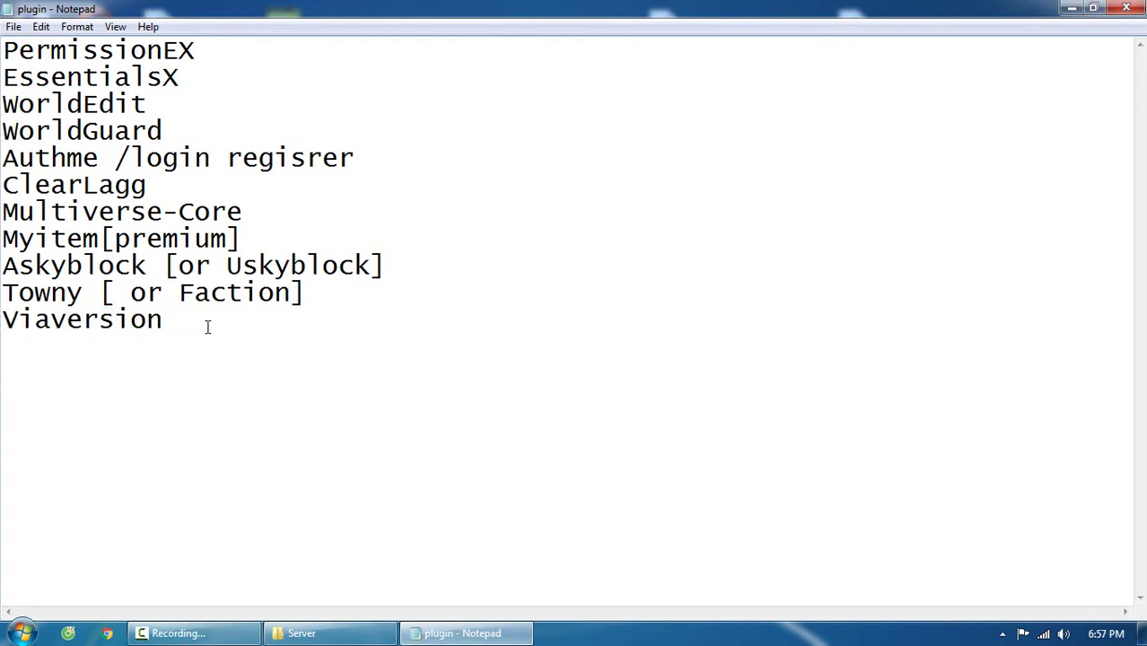
left_click_drag(207, 326, 4, 15)
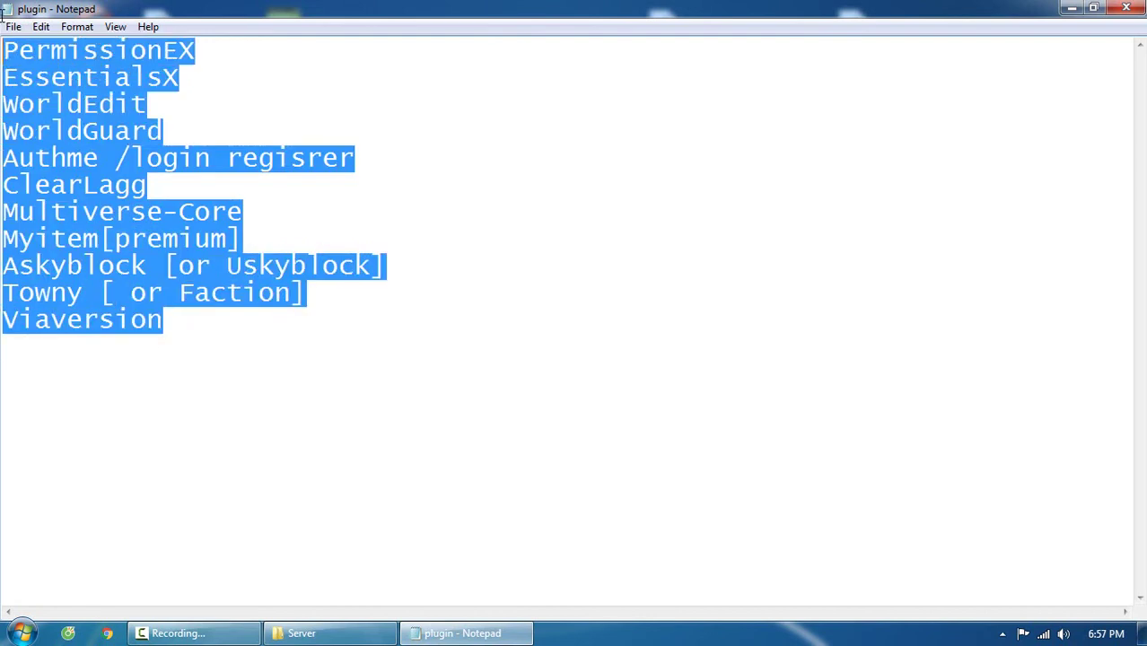
- Highlight the whole plugin list for a final review, then close the plugin file without saving changes
left_click(43, 232)
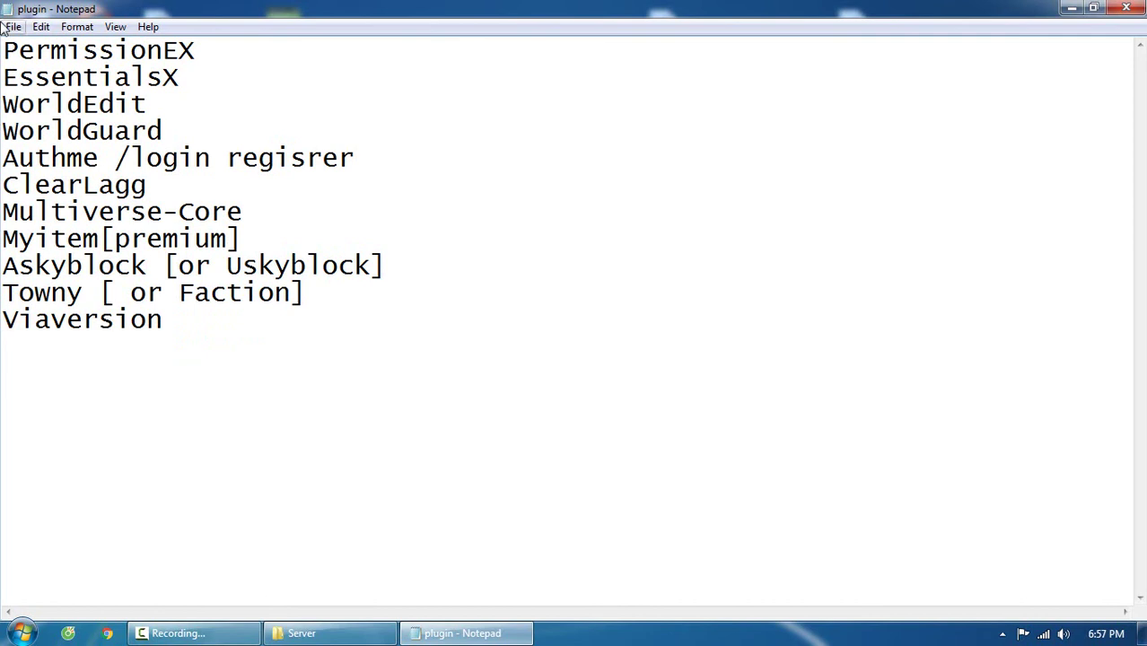
left_click_drag(4, 45, 197, 353)
left_click(196, 265)
left_click(1125, 8)
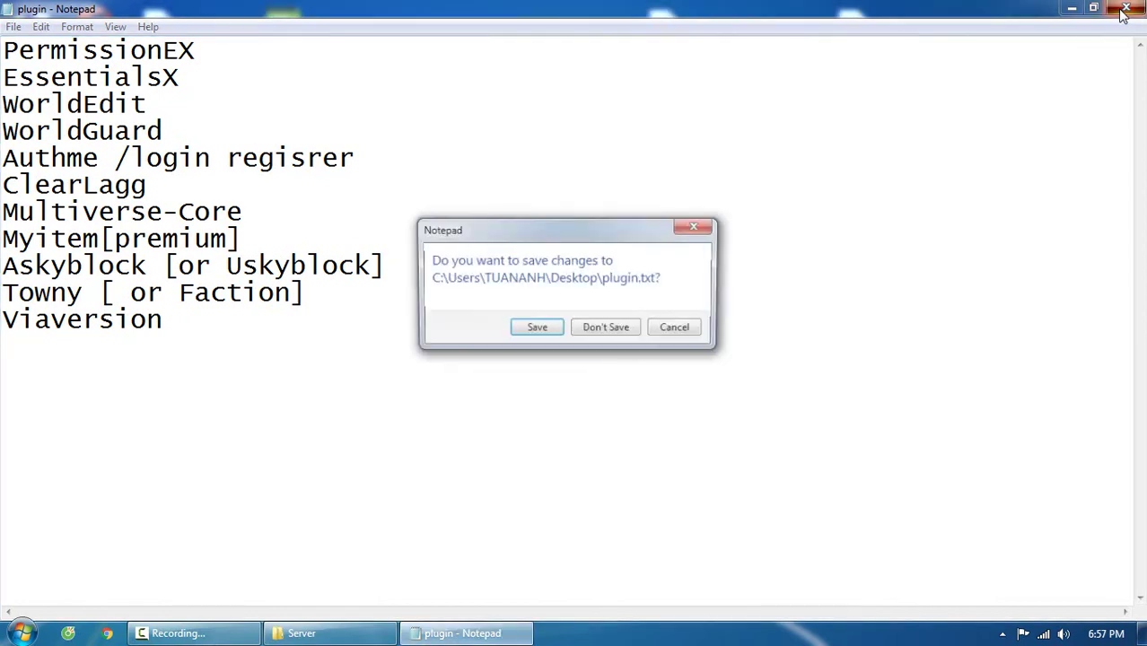
left_click(615, 325)
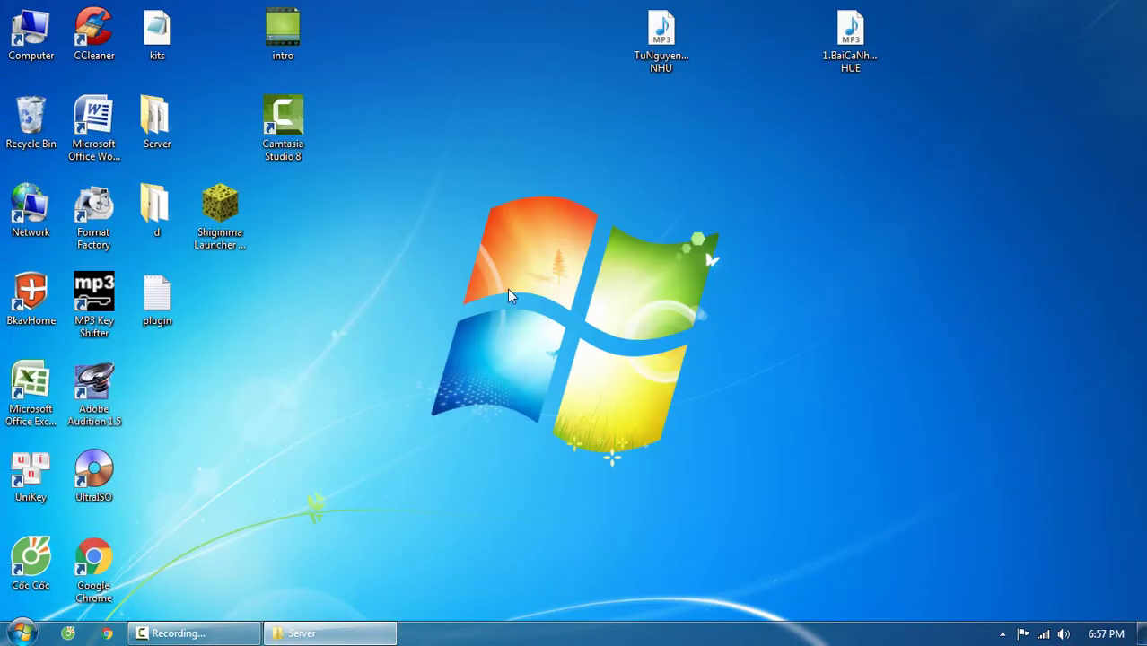
- Locate the plugins folder inside the Server folder, then close the folder window
double_click(183, 125)
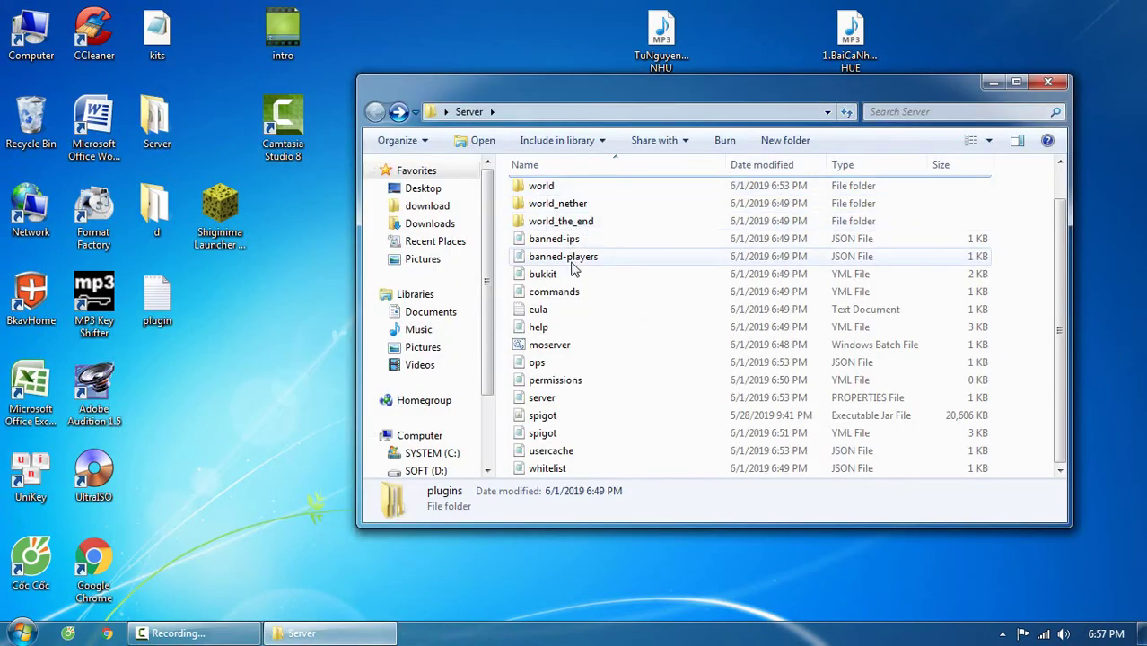
scroll(574, 269, "up", 1)
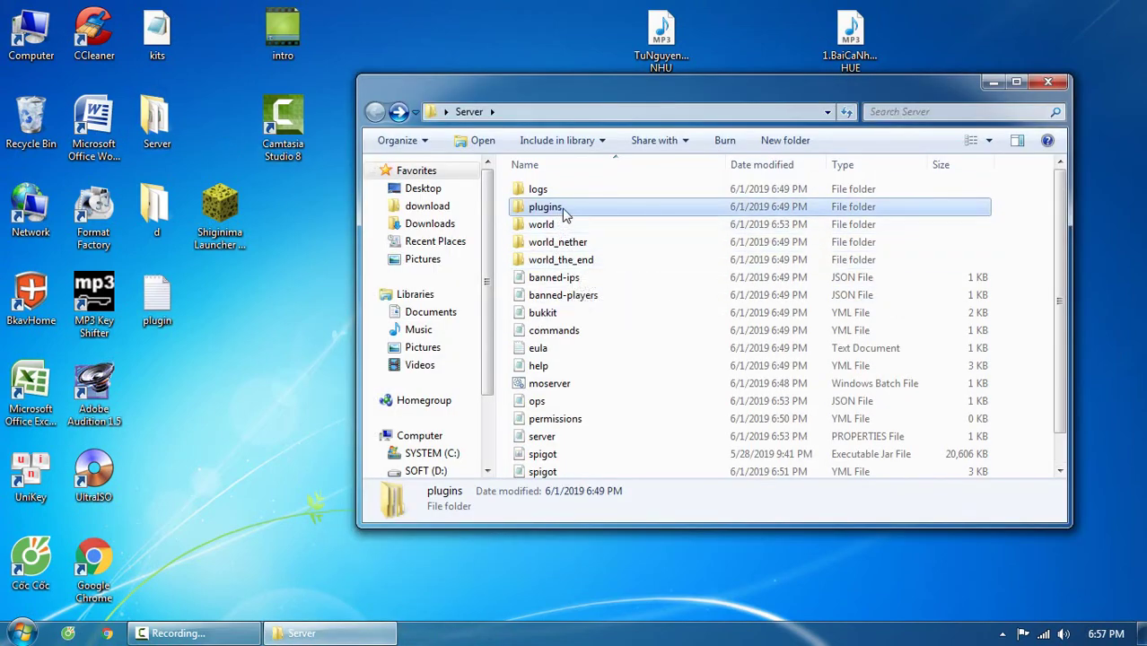
left_click(1048, 83)
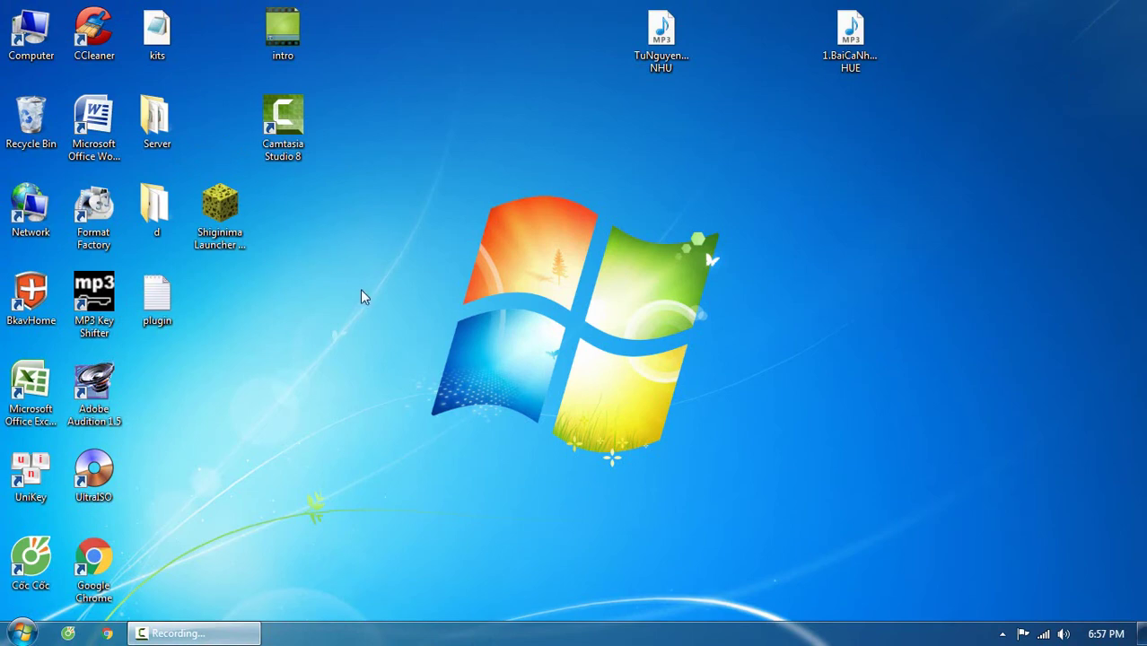
- Reopen the Server folder from the desktop, look through its world folders and configuration files, and close it
double_click(154, 131)
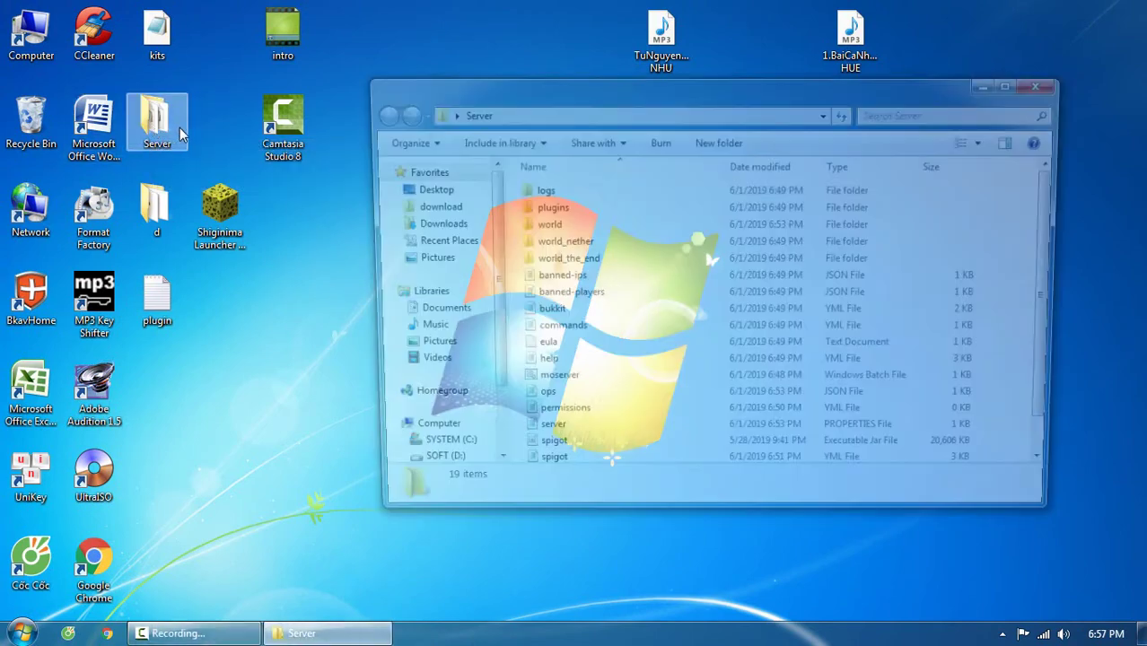
left_click(1034, 89)
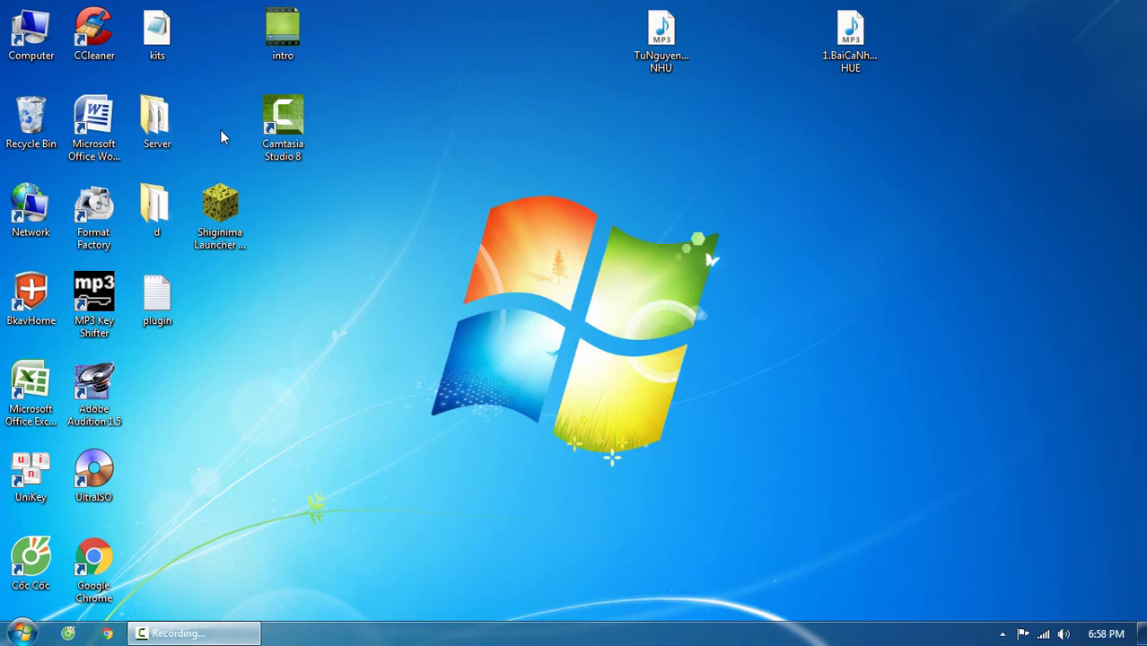
double_click(154, 121)
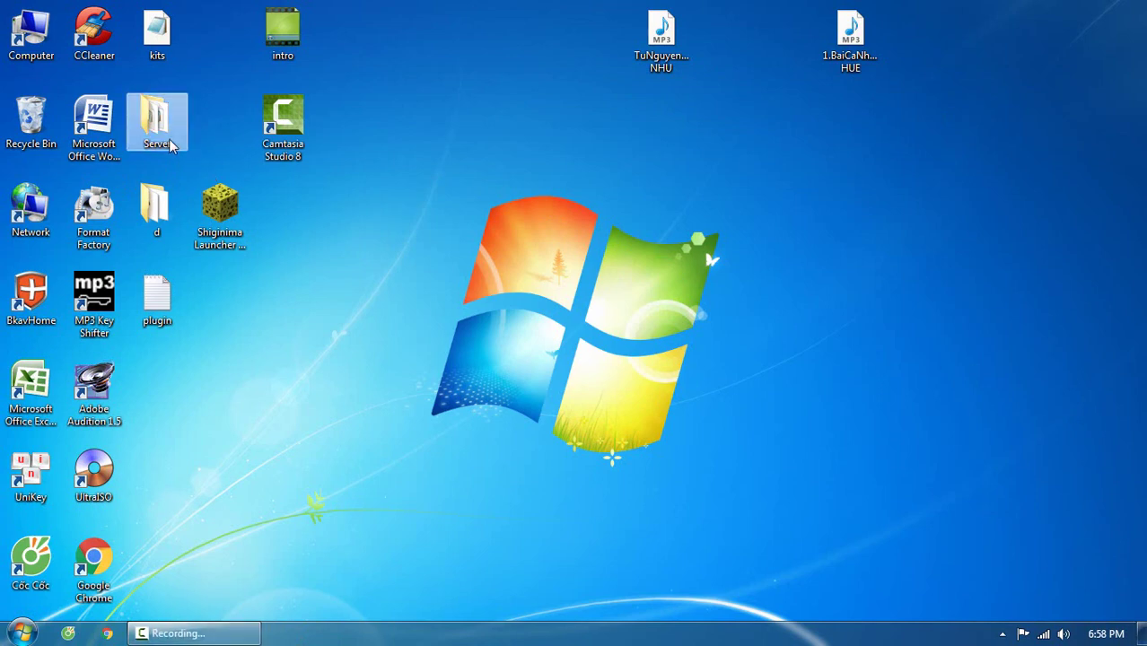
scroll(700, 208, "down", 1)
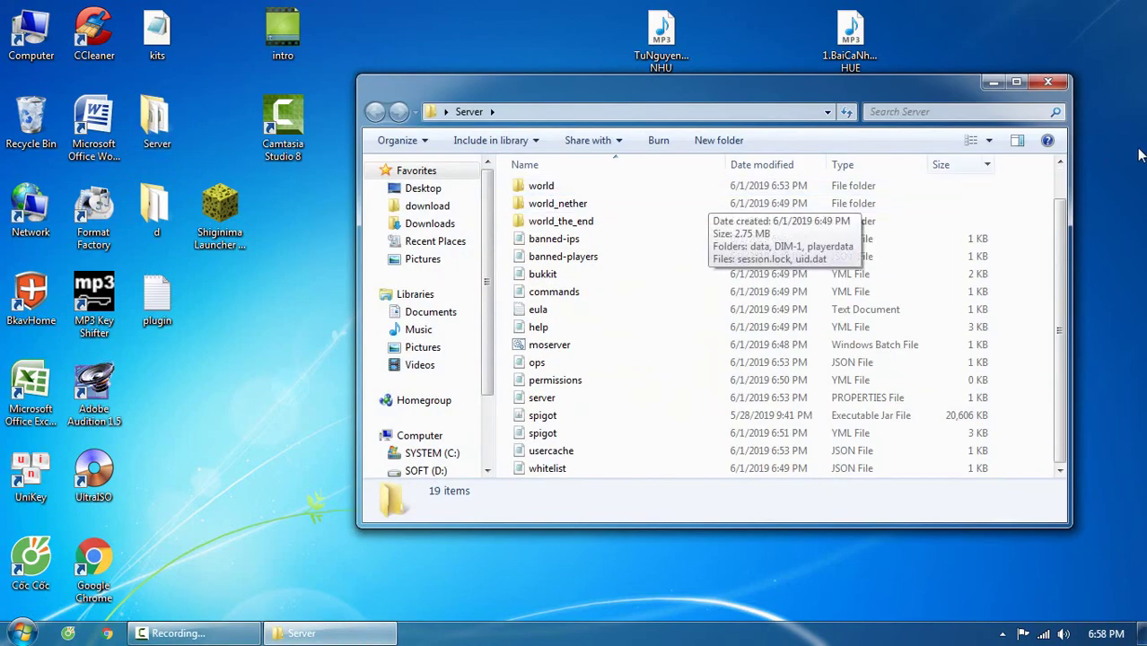
scroll(718, 216, "up", 1)
scroll(1009, 199, "down", 1)
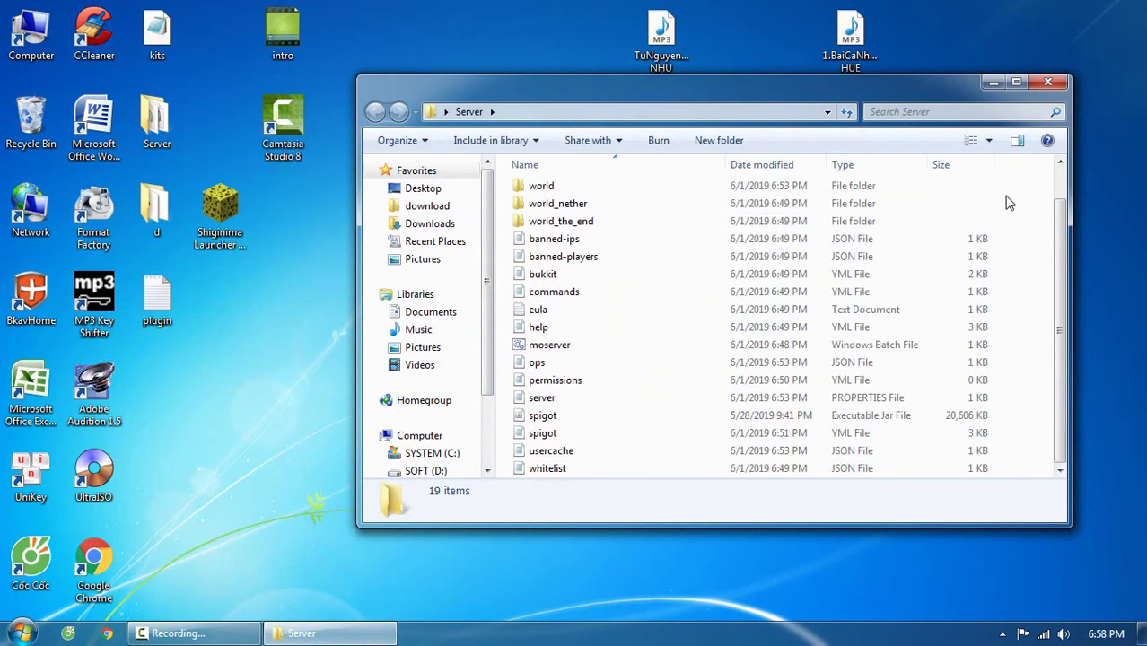
left_click(1057, 83)
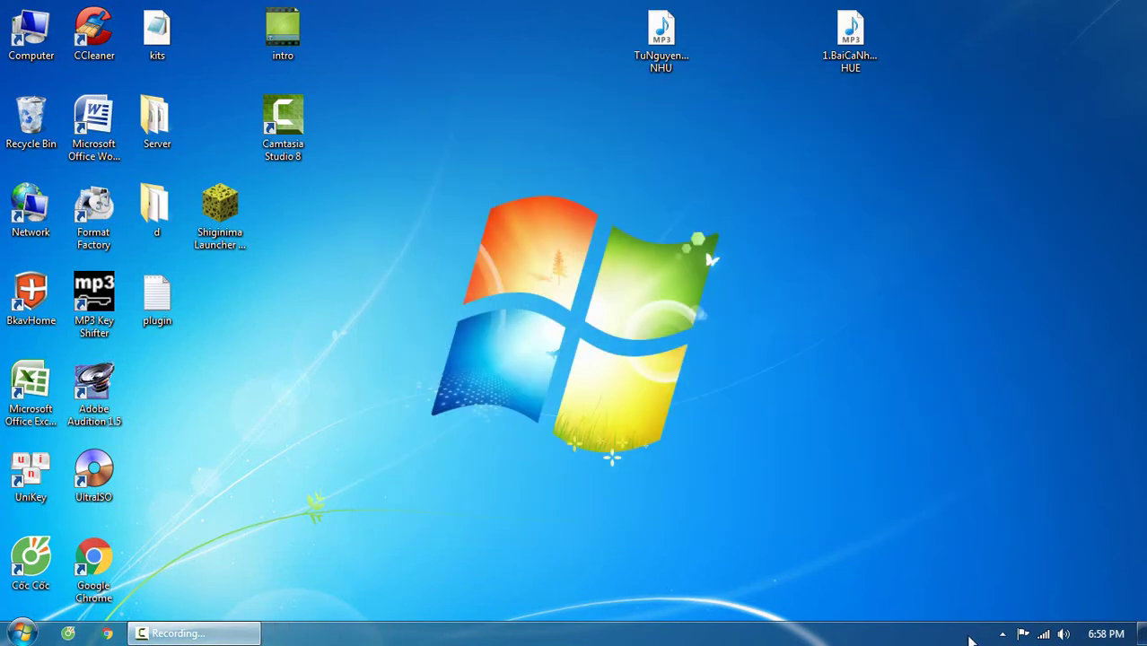
left_click(206, 633)
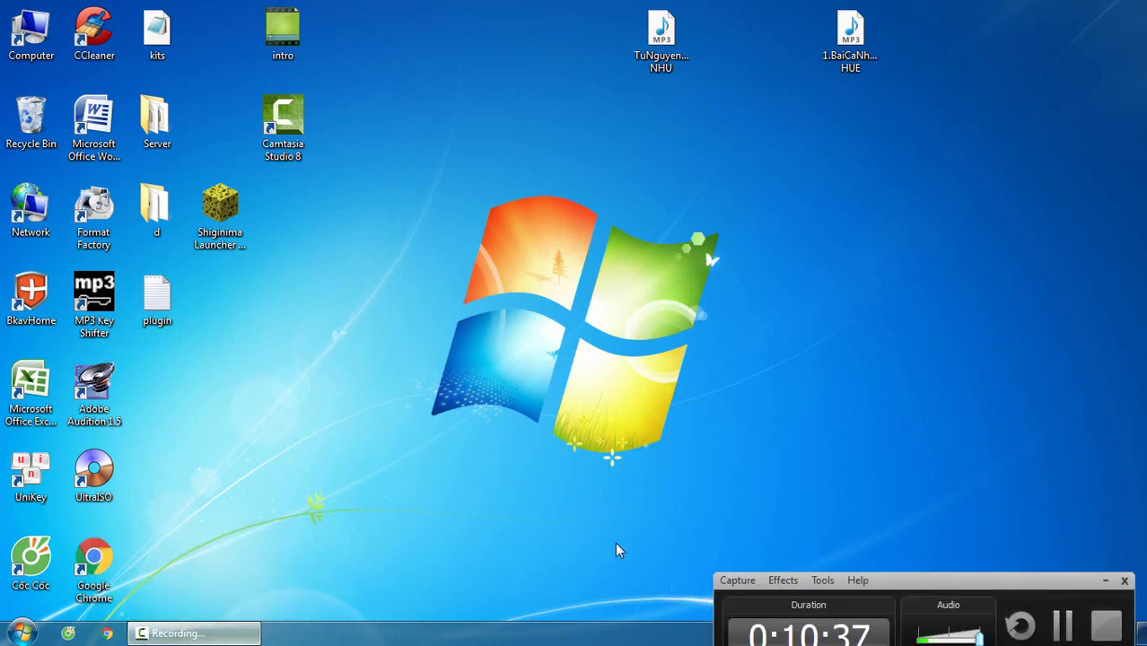
left_click(857, 581)
left_click(862, 508)
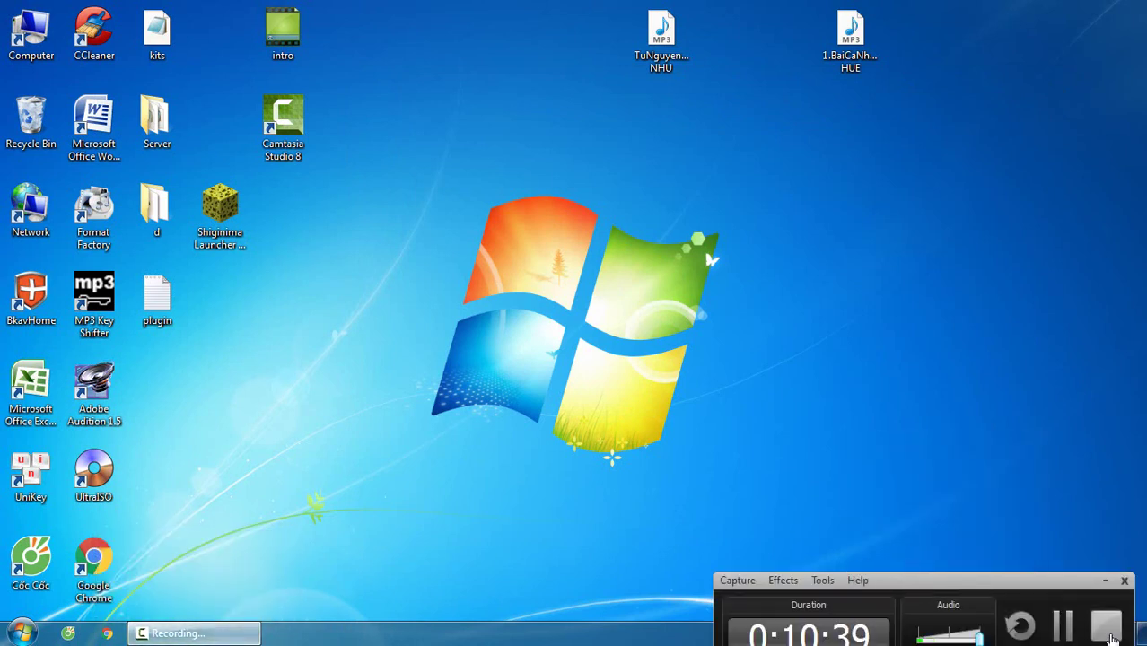